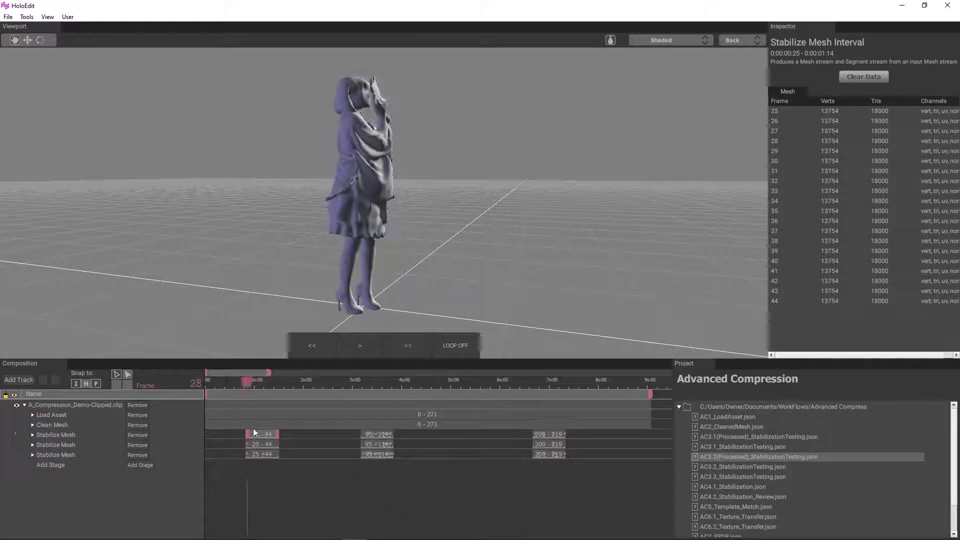
- Compare the Load Asset mesh with the first Stabilize Mesh stage and show the difference as a heatmap
left_click_drag(320, 257, 386, 176)
scroll(386, 176, "up", 3)
left_click(55, 415)
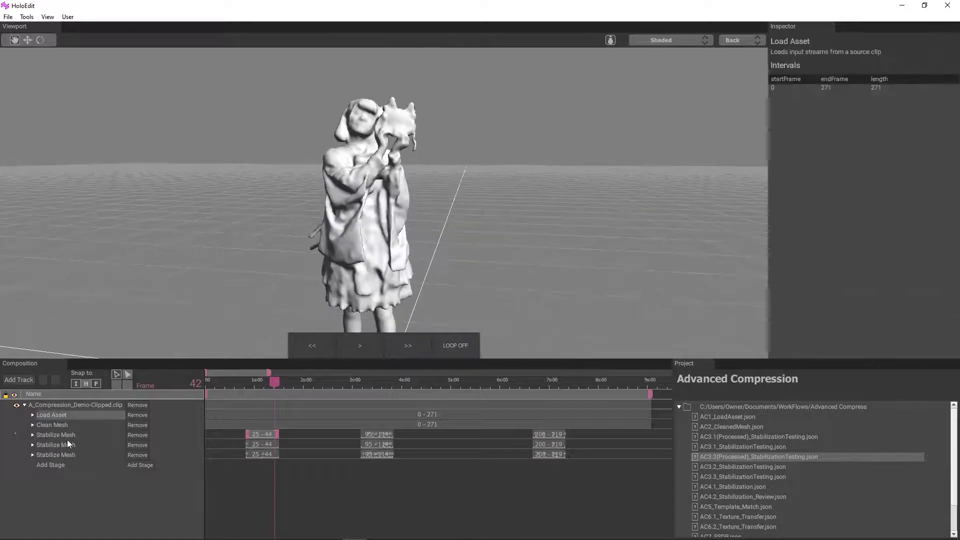
left_click(67, 435)
left_click(80, 42)
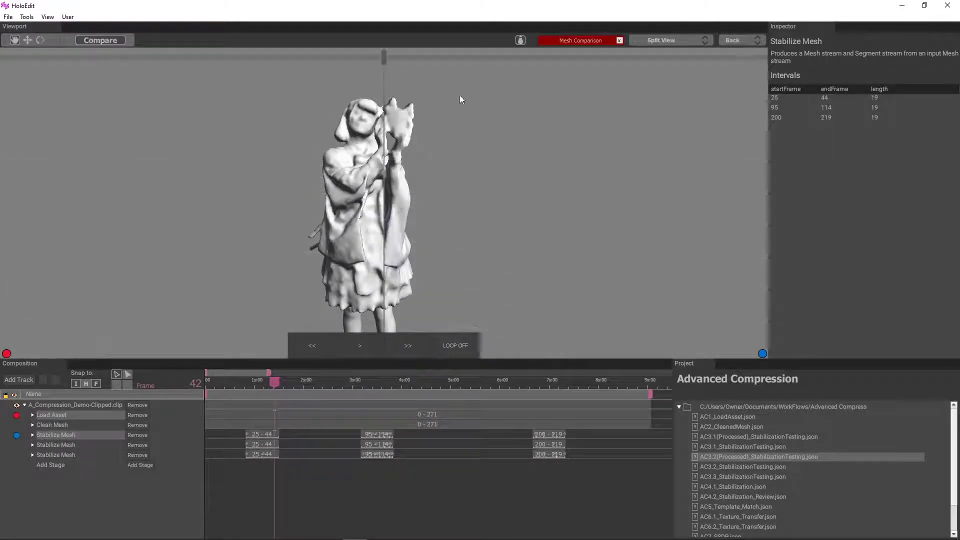
left_click(673, 40)
left_click(665, 80)
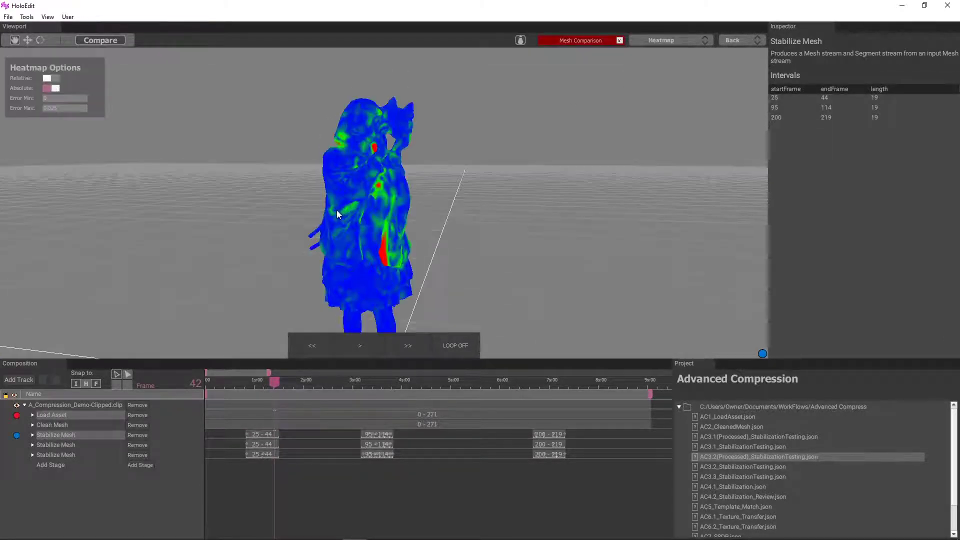
- Examine the heatmap on the figure's upper body at frame 39
left_click(278, 383)
mouse_move(270, 384)
left_mouse_down()
mouse_move(239, 385)
mouse_move(280, 395)
mouse_move(259, 391)
mouse_move(271, 393)
left_mouse_up()
scroll(365, 202, "up", 3)
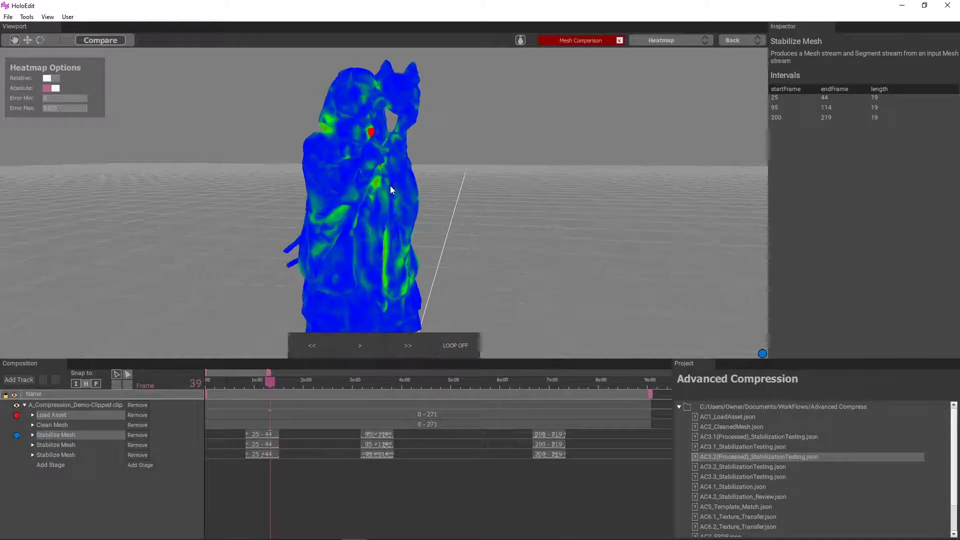
middle_click_drag(385, 196, 365, 253)
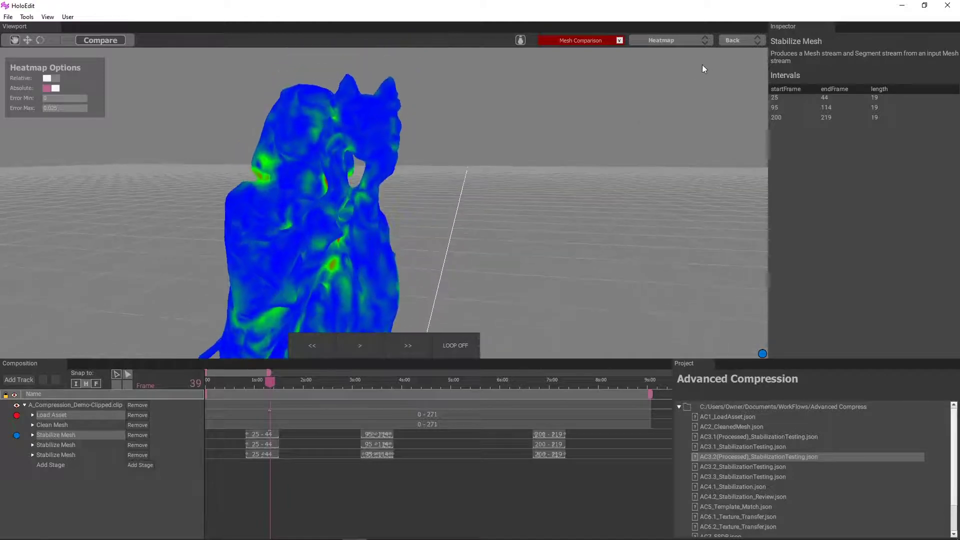
- Show the two meshes side by side and examine them around frame 39
left_click(687, 42)
left_click(656, 97)
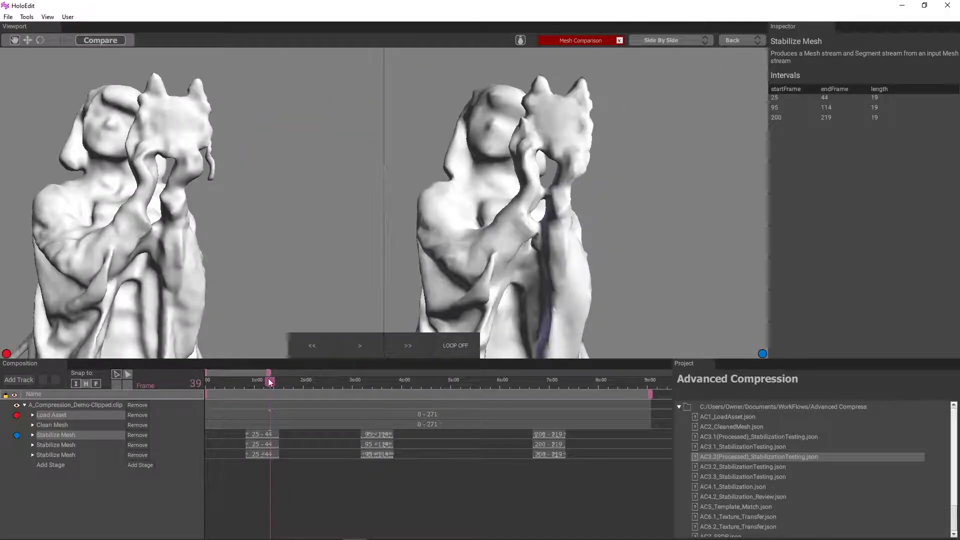
mouse_move(270, 383)
left_mouse_down()
mouse_move(281, 383)
mouse_move(241, 388)
mouse_move(277, 392)
mouse_move(270, 396)
left_mouse_up()
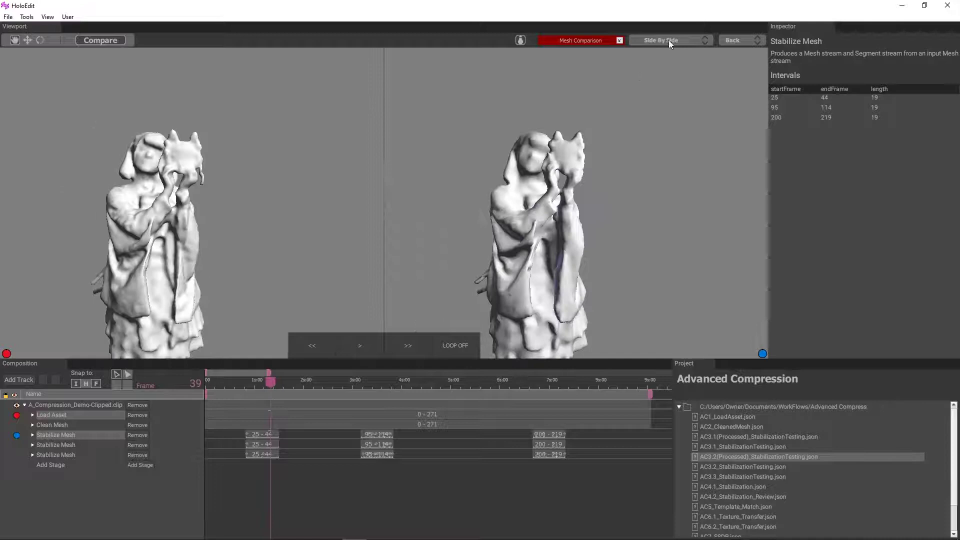
- Return to the heatmap and inspect the error area by the neck and shoulder at frame 38
left_click(668, 40)
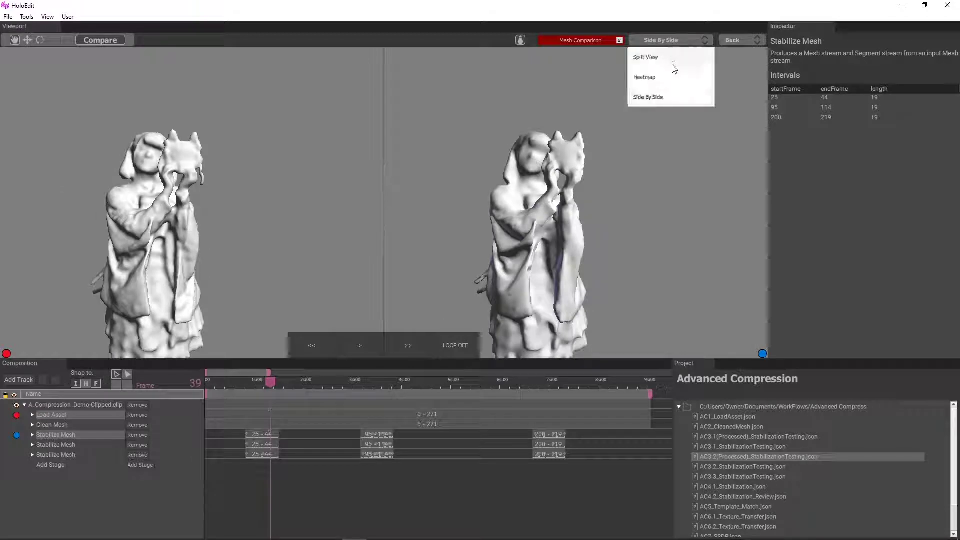
left_click(669, 80)
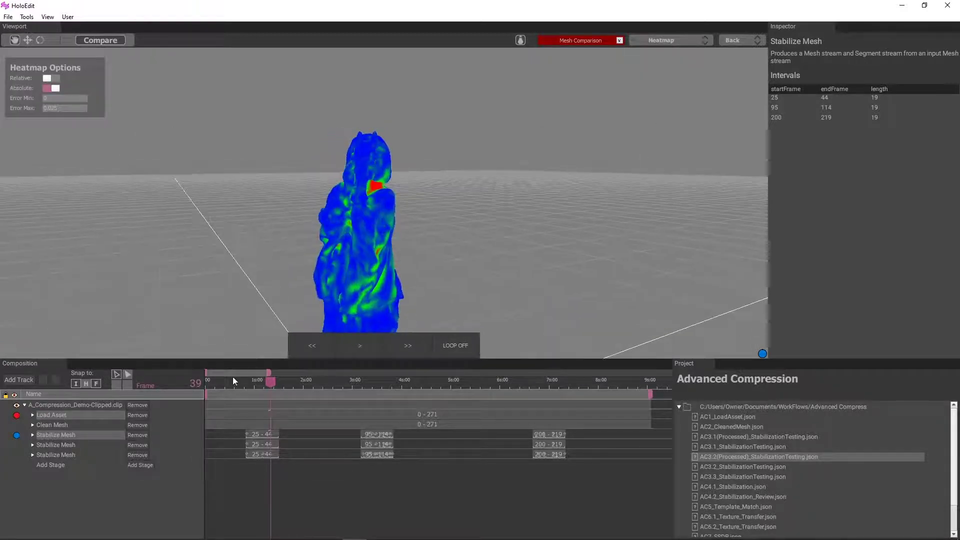
left_click_drag(268, 383, 245, 384)
left_click(268, 384)
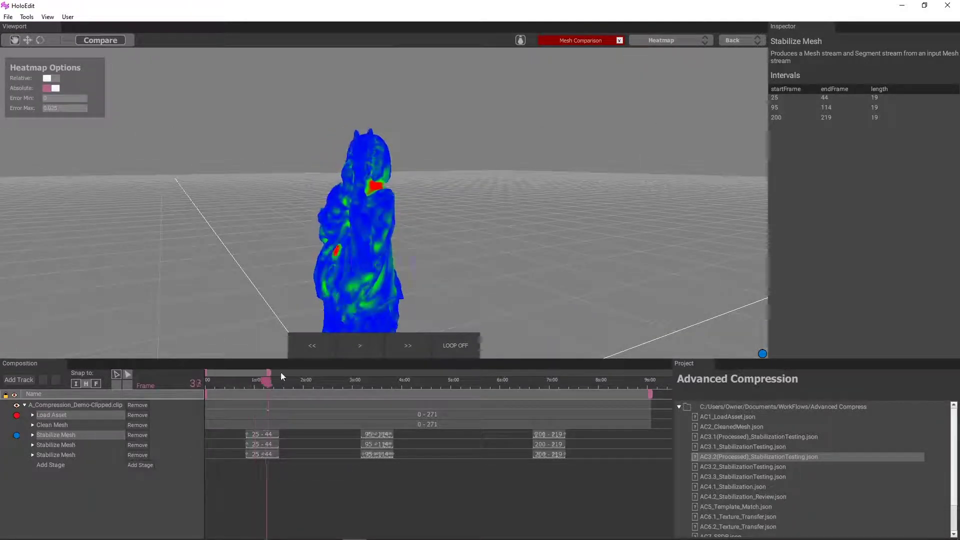
scroll(399, 207, "up", 5)
left_click_drag(360, 216, 382, 221)
- Switch the comparison to Split View and sweep the divider across the figure
left_click(659, 41)
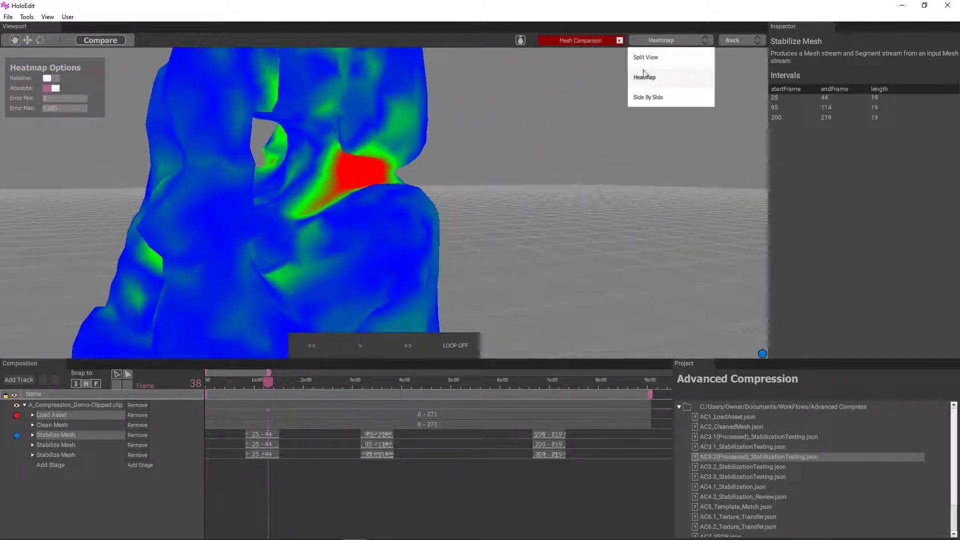
left_click(648, 58)
left_click_drag(383, 52, 438, 146)
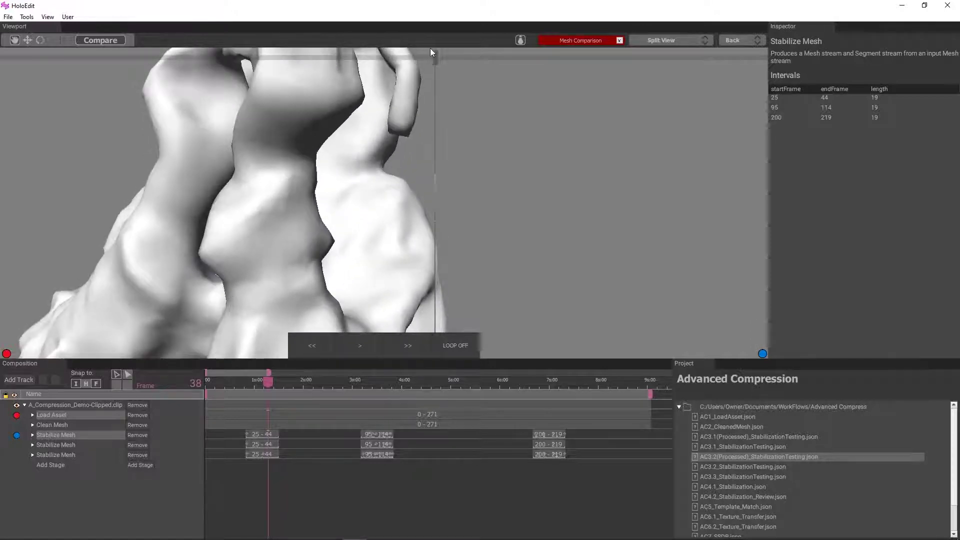
left_click_drag(435, 57, 408, 61)
- Go to the 95–114 interval, display the heatmap and scrub back to frame 97
left_click_drag(269, 382, 379, 394)
scroll(448, 197, "down", 5)
left_click(695, 41)
left_click(660, 77)
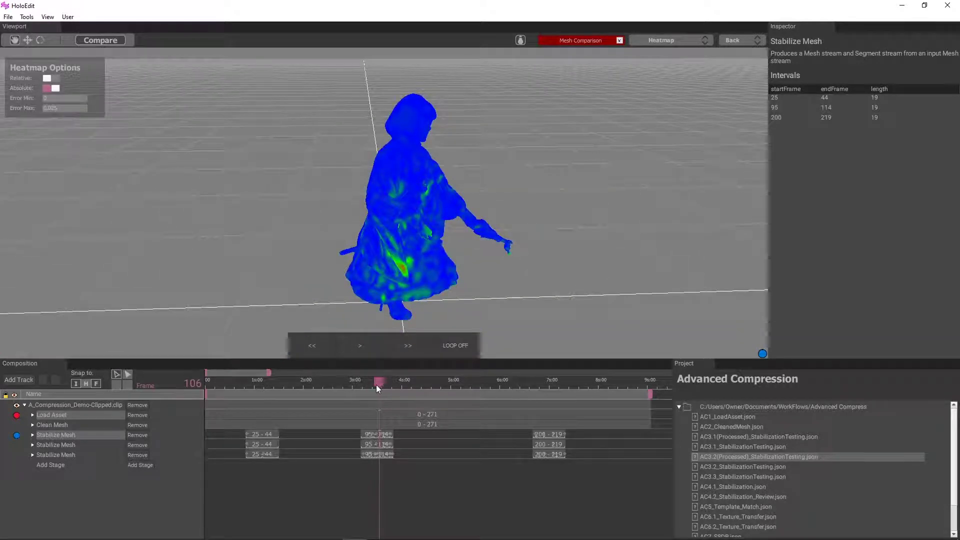
left_click_drag(376, 386, 366, 383)
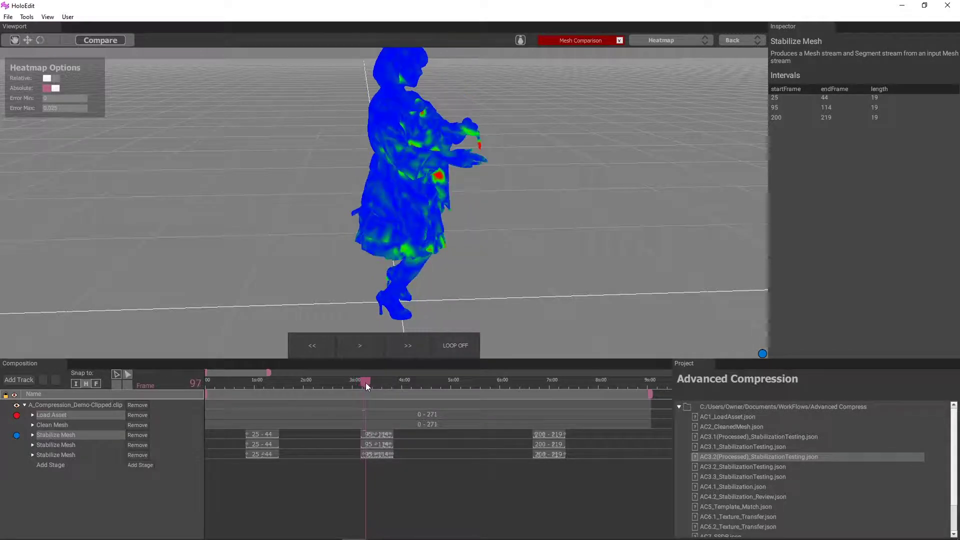
- Inspect the heatmap from several sides at frames 96 and 103
left_click_drag(434, 249, 578, 283)
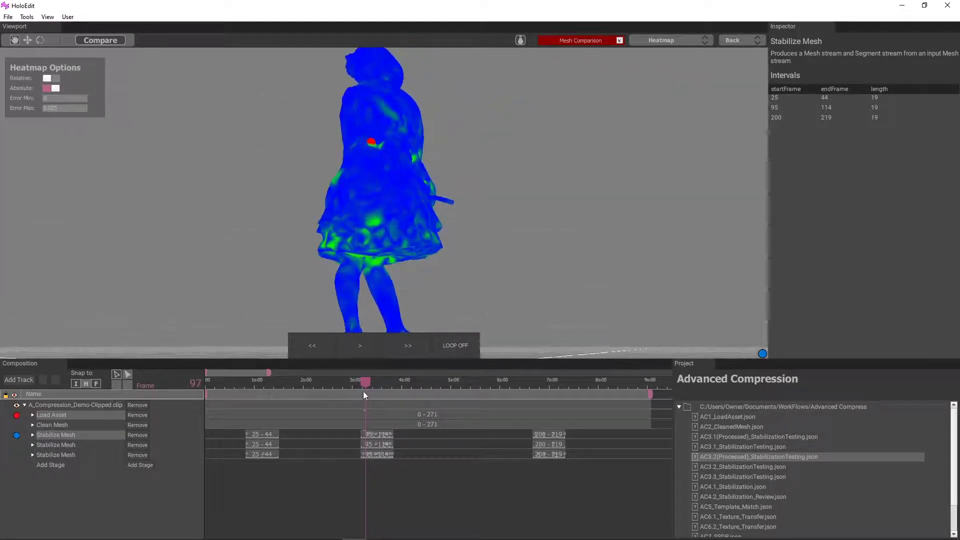
mouse_move(365, 383)
left_mouse_down()
mouse_move(379, 383)
mouse_move(356, 382)
mouse_move(363, 385)
left_mouse_up()
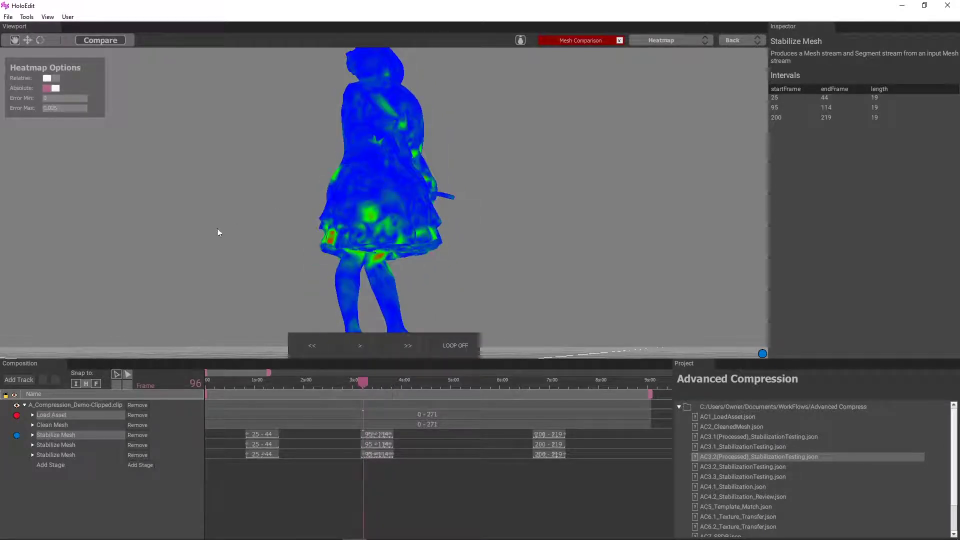
left_click_drag(217, 233, 442, 192)
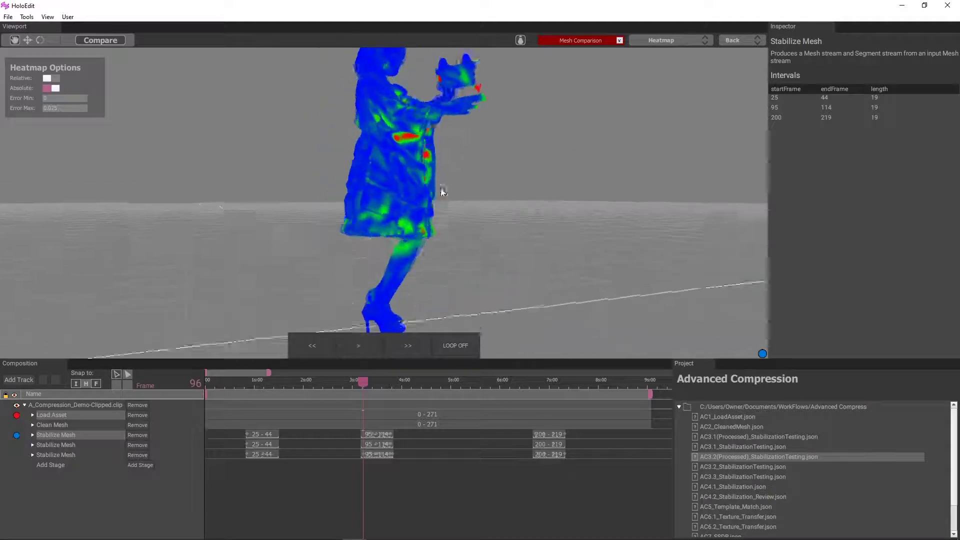
left_click_drag(377, 380, 374, 384)
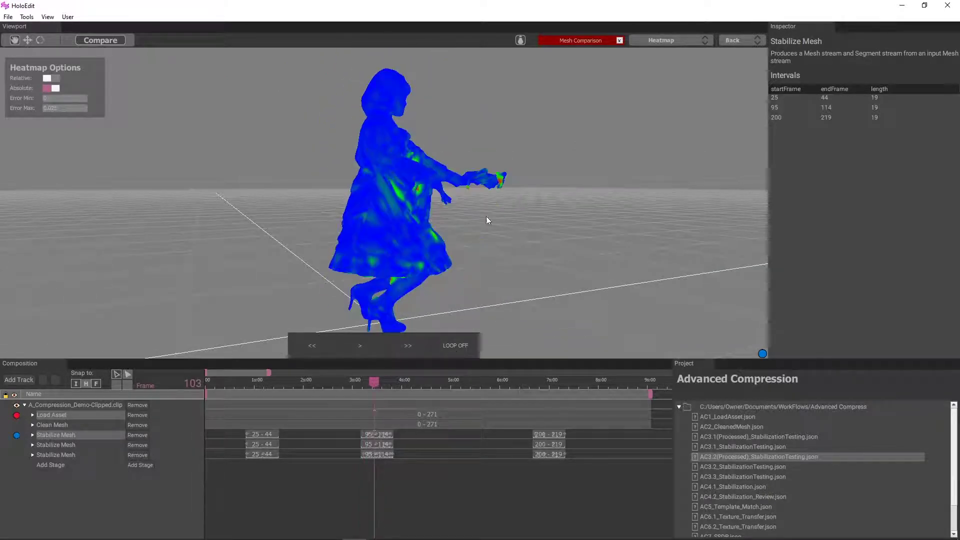
- Show the meshes side by side and review them from several angles through frame 116
left_click(665, 40)
left_click(658, 100)
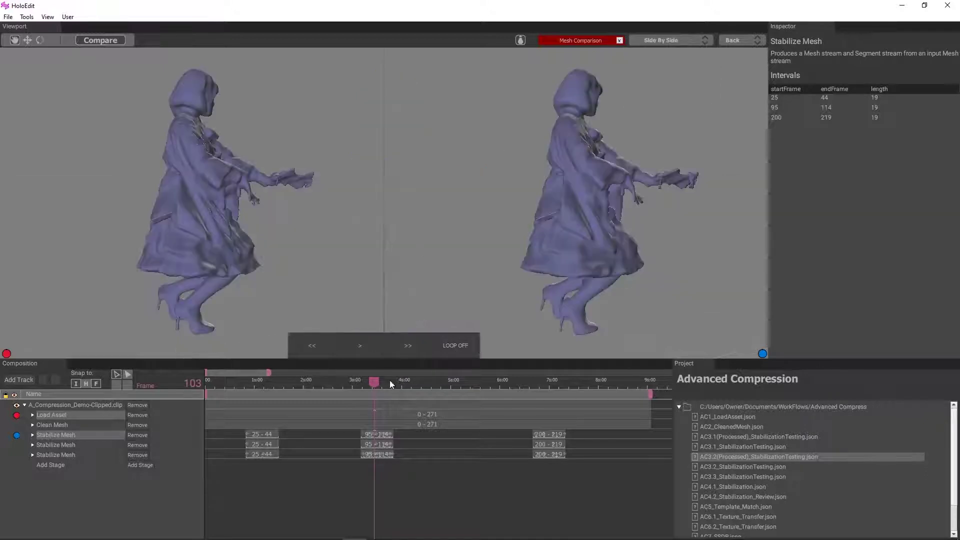
left_click_drag(373, 383, 389, 383)
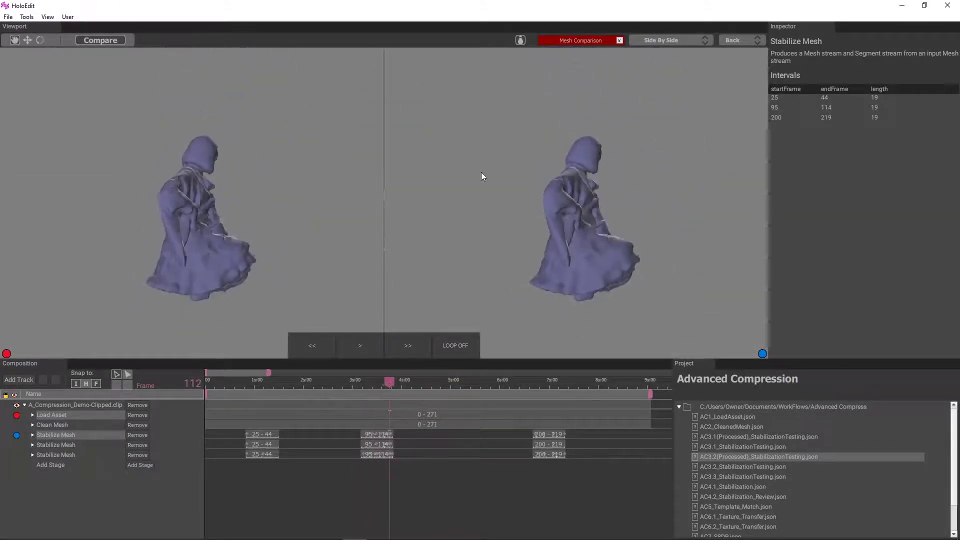
left_click_drag(481, 176, 593, 190)
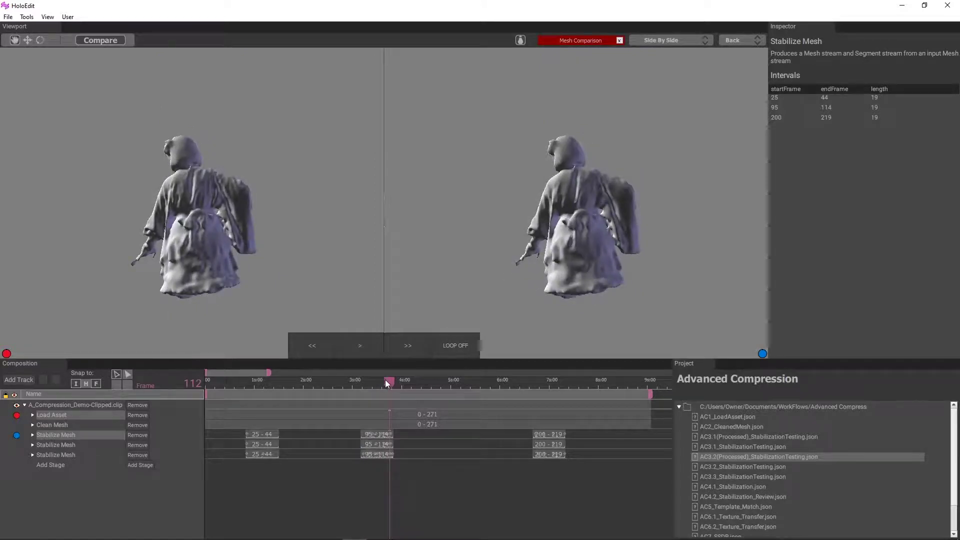
mouse_move(385, 379)
left_mouse_down()
mouse_move(374, 382)
mouse_move(397, 383)
left_mouse_up()
left_click_drag(571, 220, 410, 263)
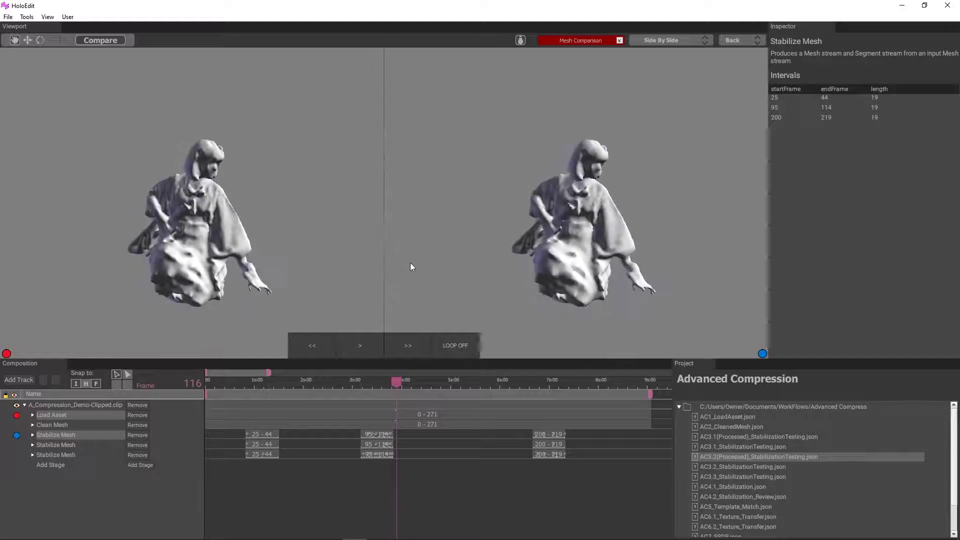
- Examine the side-by-side meshes in the 200–219 interval at frame 214, and up close at frame 206
left_click_drag(396, 383, 556, 400)
left_click_drag(533, 240, 750, 267)
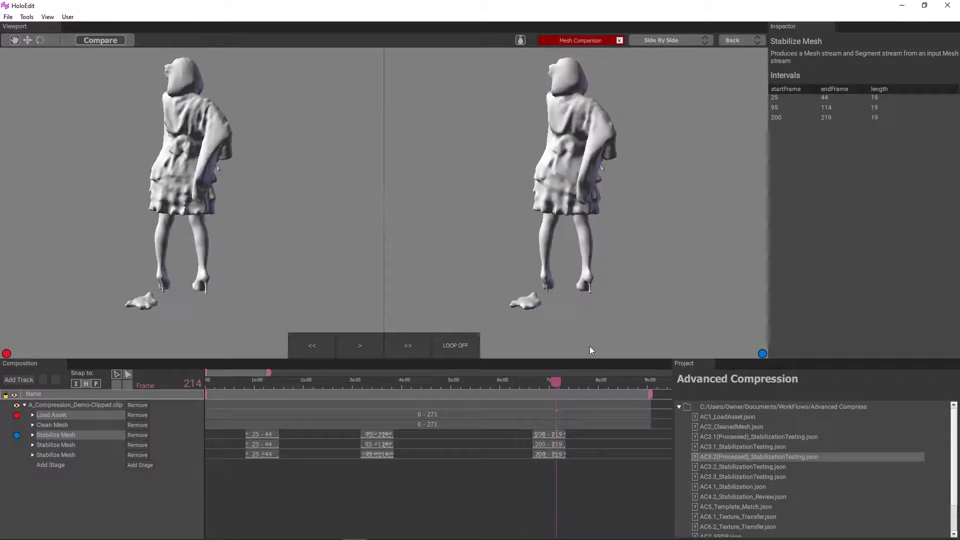
mouse_move(557, 381)
left_mouse_down()
mouse_move(537, 383)
mouse_move(545, 386)
left_mouse_up()
scroll(631, 166, "up", 5)
- Compare the dress and sleeve in Split View around frame 207
left_click(652, 41)
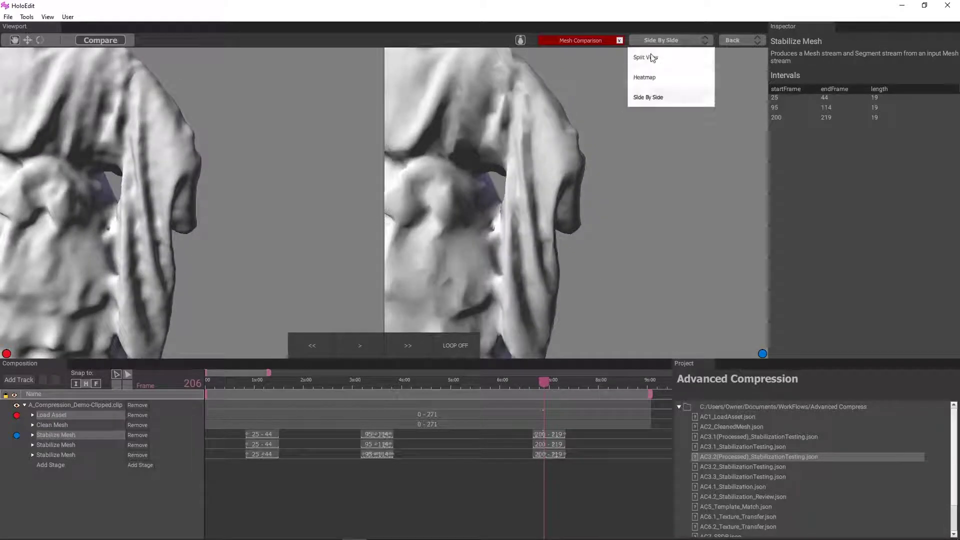
left_click(652, 57)
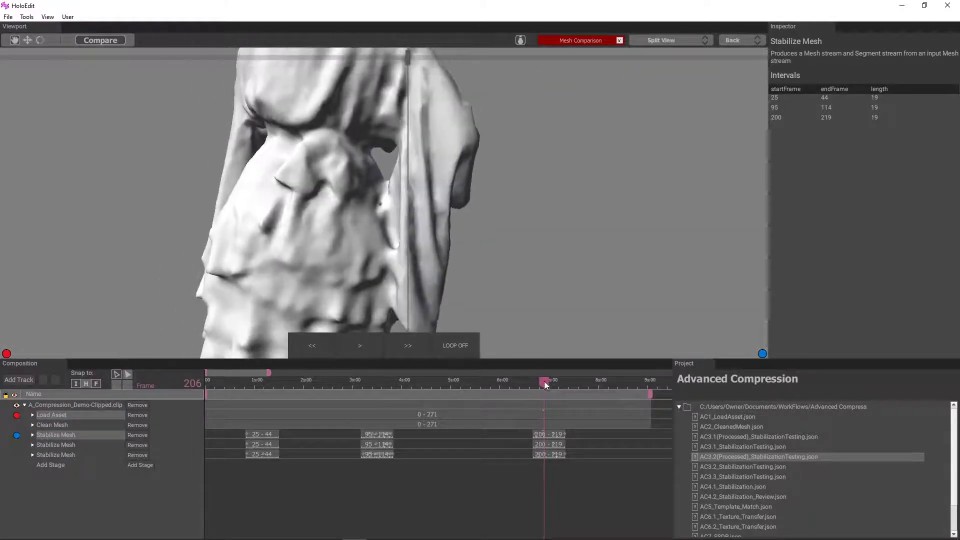
left_click_drag(545, 384, 546, 383)
scroll(403, 149, "down", 5)
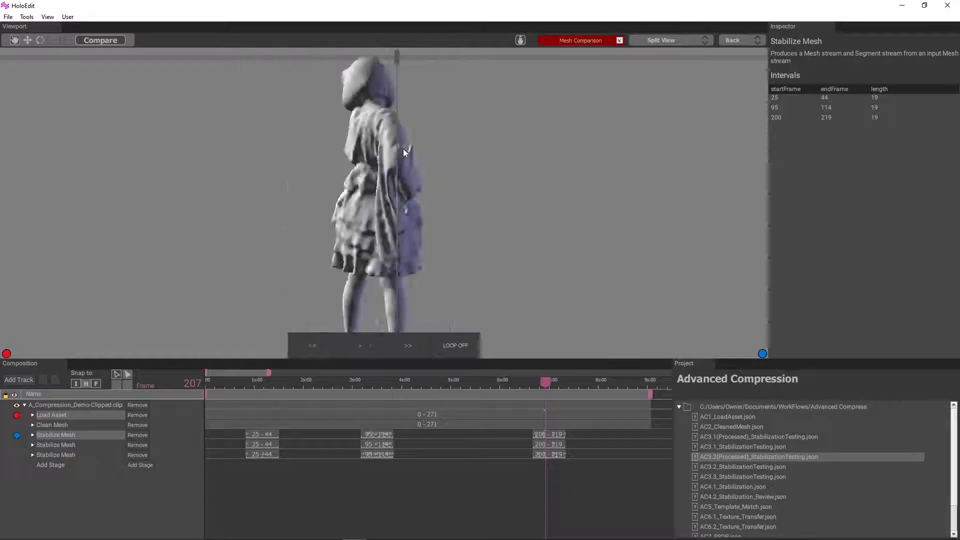
scroll(404, 152, "up", 5)
- Move the split divider off the figure and examine the stabilized mesh at frames 215 and 202
left_click_drag(546, 383, 558, 381)
left_click_drag(399, 59, 274, 115)
left_click_drag(508, 176, 401, 172)
scroll(416, 149, "up", 4)
middle_click_drag(416, 149, 440, 135)
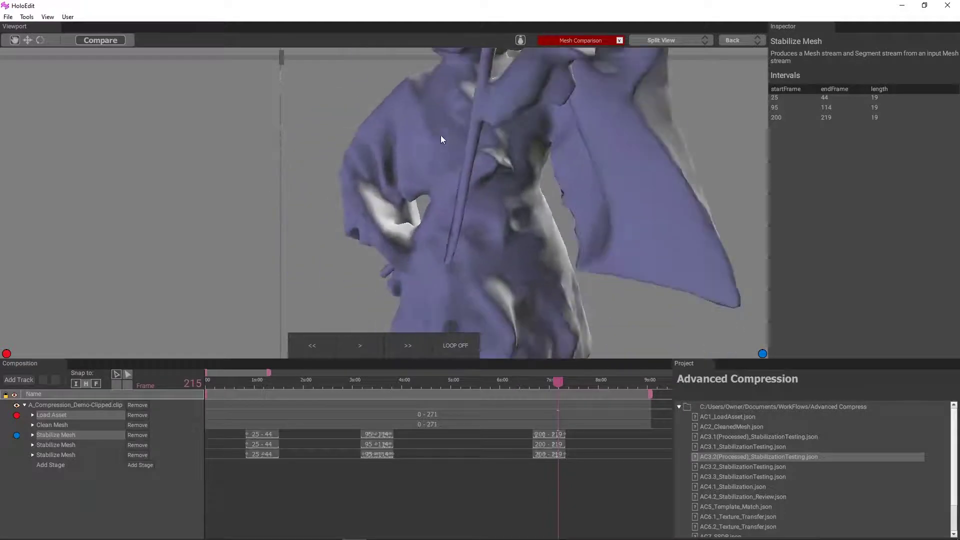
mouse_move(554, 379)
left_mouse_down()
mouse_move(562, 380)
mouse_move(538, 383)
left_mouse_up()
scroll(464, 251, "down", 4)
left_click_drag(463, 252, 565, 252)
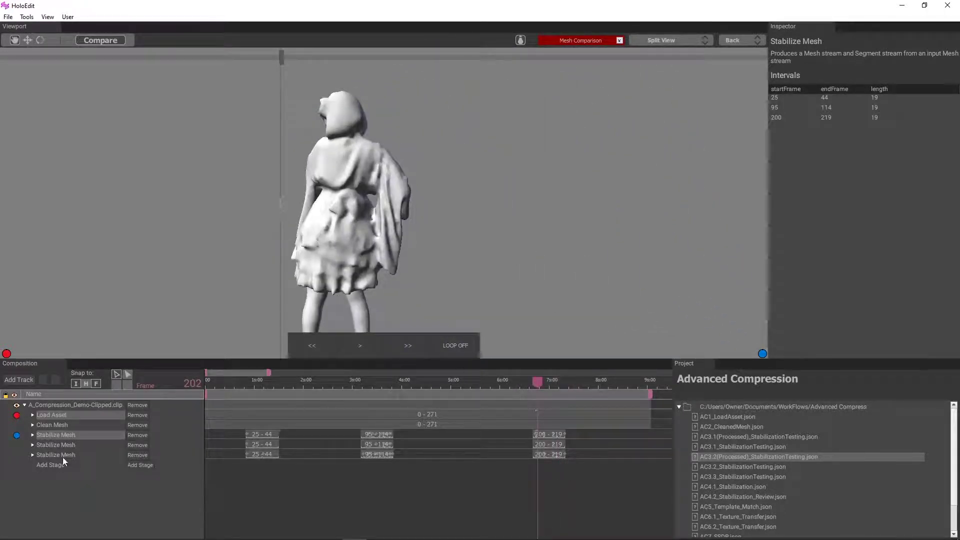
- Compare Load Asset with the second Stabilize Mesh stage in the Side By Side display
left_click(62, 435)
left_click(60, 444)
left_click(665, 40)
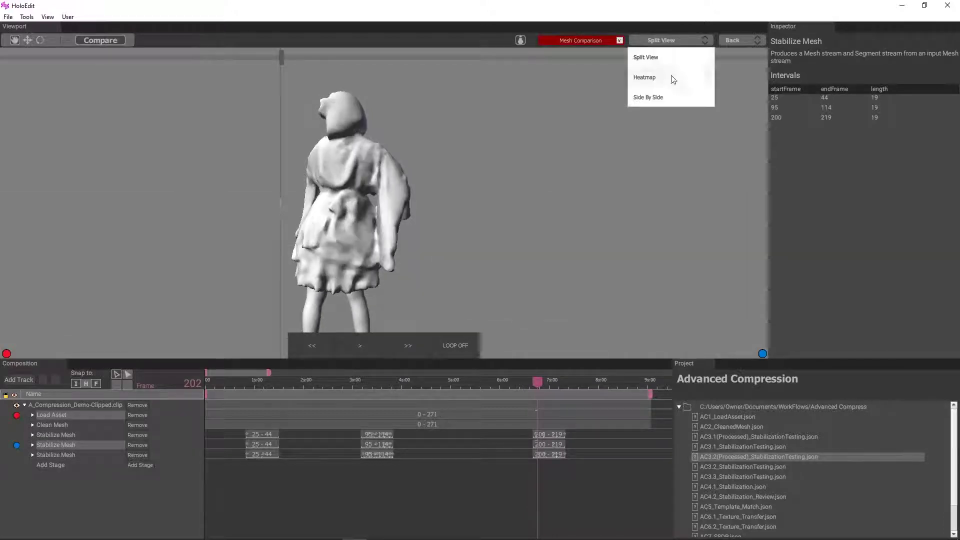
left_click(670, 97)
- Scrub through the 25–44 interval and examine the side-by-side meshes up close
left_click(247, 384)
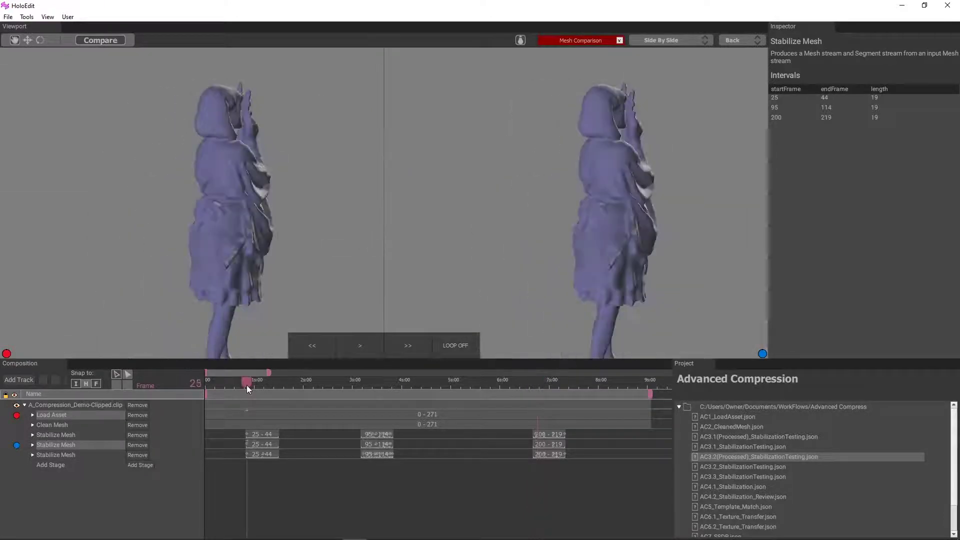
left_click_drag(247, 384, 270, 383)
scroll(563, 215, "up", 4)
left_click_drag(562, 215, 500, 171)
left_click_drag(271, 382, 251, 383)
scroll(550, 298, "down", 5)
- Display the second stage's comparison as a heatmap and inspect it at frame 33
left_click(661, 40)
left_click(681, 79)
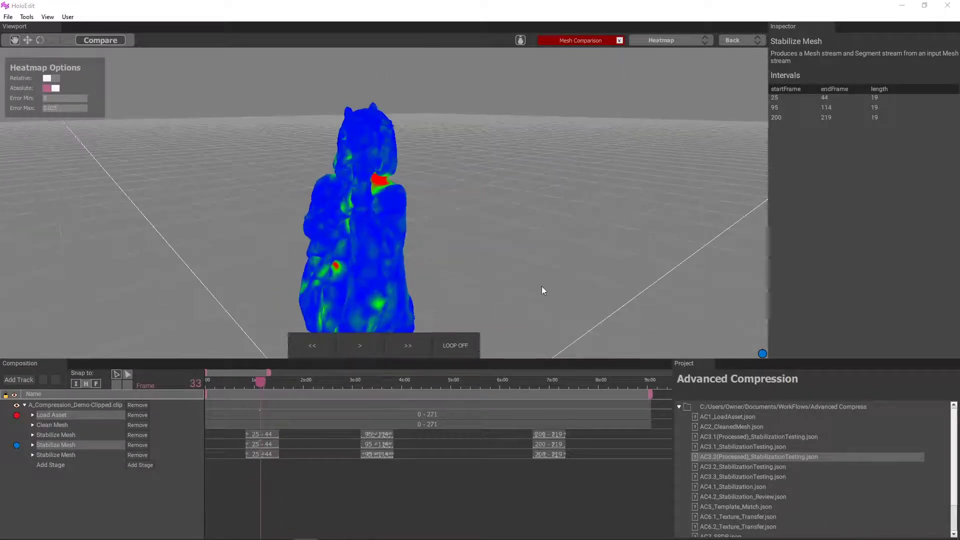
left_click_drag(542, 286, 472, 289)
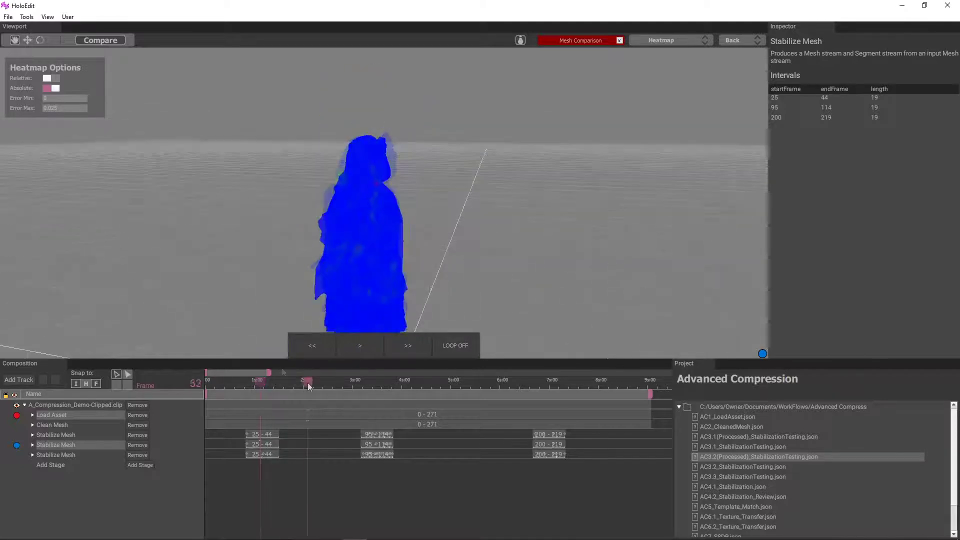
- Examine the heatmap around the end of the first interval, finishing on frame 44
left_click_drag(309, 385, 282, 388)
scroll(439, 266, "up", 3)
scroll(272, 385, "down", 3)
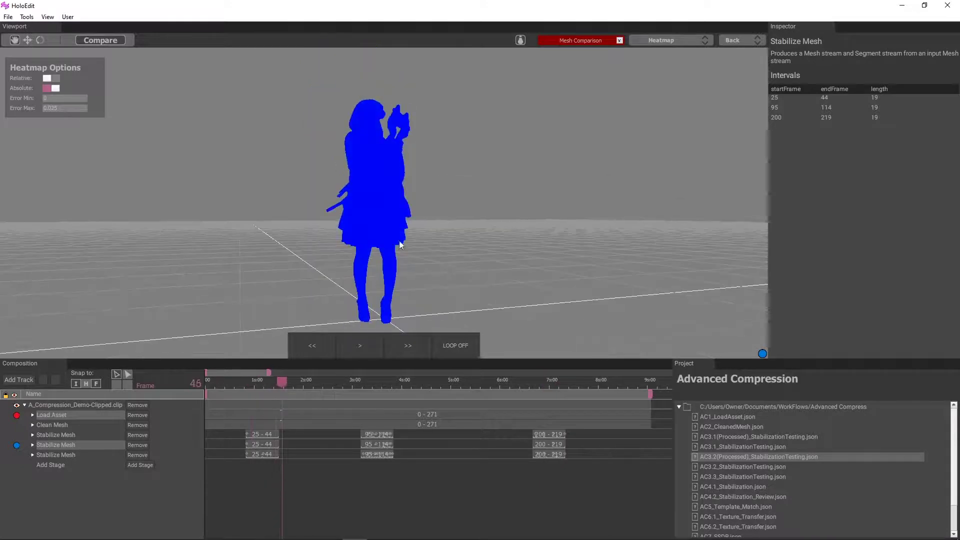
left_click_drag(399, 245, 350, 280)
scroll(350, 280, "up", 3)
left_click_drag(283, 386, 278, 386)
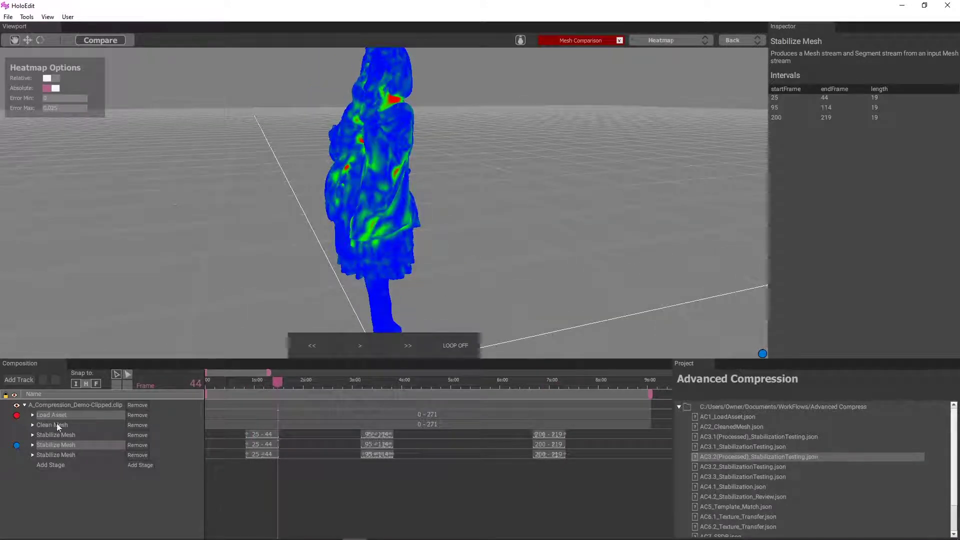
- Compare Load Asset with the third Stabilize Mesh stage as a heatmap and go to frame 28
left_click(64, 454)
left_click(666, 40)
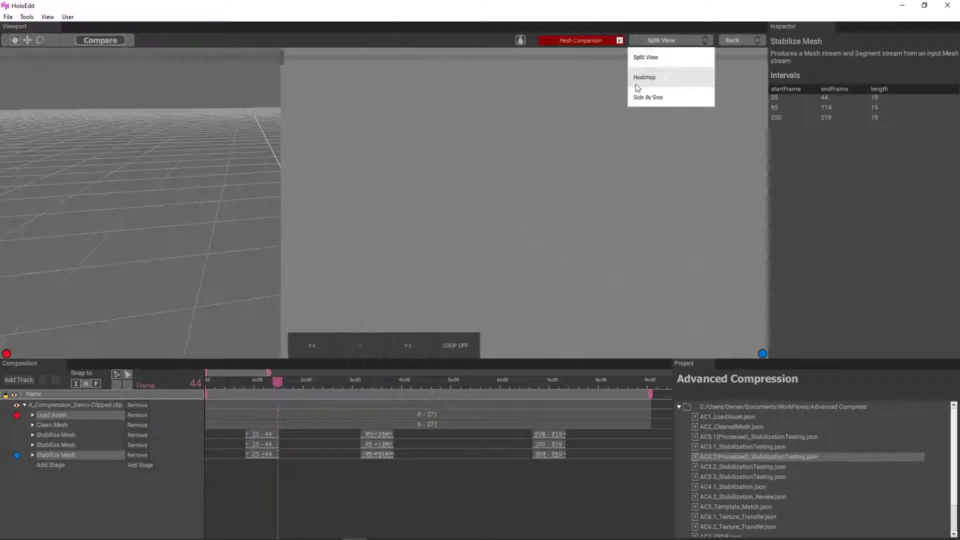
left_click(642, 79)
left_click_drag(400, 150, 351, 150)
left_click_drag(278, 383, 252, 392)
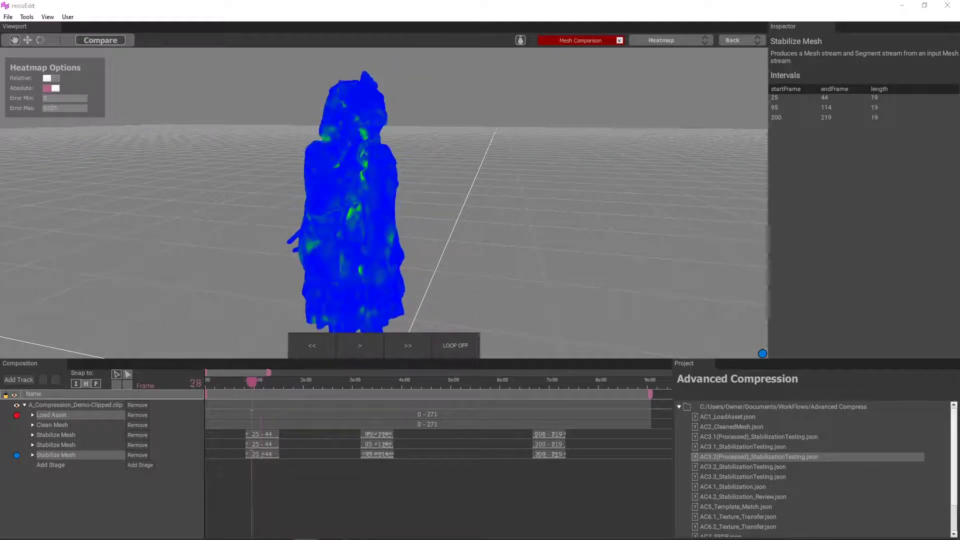
- Examine the third stage's heatmap from several angles around the start of the 25–44 interval
scroll(469, 180, "up", 2)
left_click_drag(469, 179, 320, 210)
mouse_move(253, 384)
left_mouse_down()
mouse_move(271, 383)
mouse_move(245, 384)
left_mouse_up()
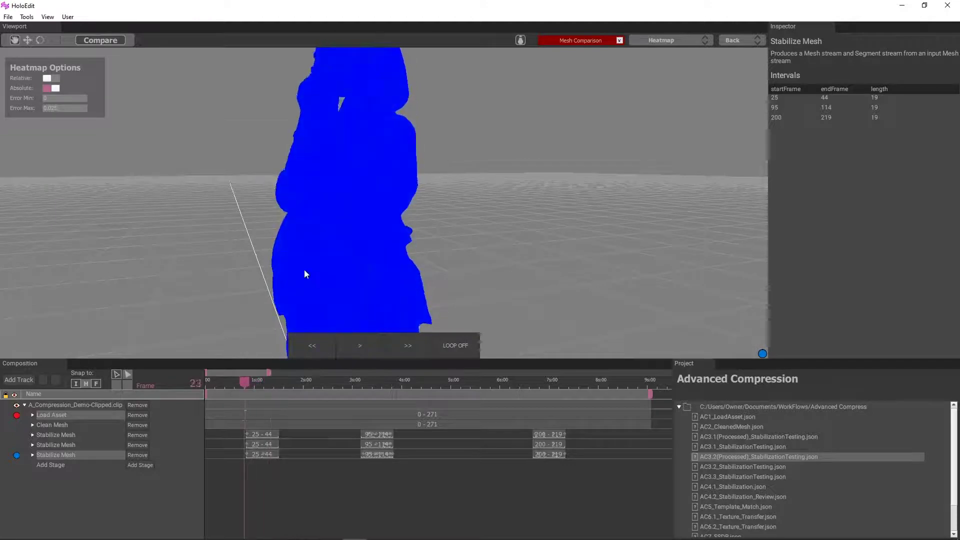
scroll(304, 270, "down", 3)
left_click_drag(304, 271, 513, 291)
mouse_move(245, 381)
left_mouse_down()
mouse_move(265, 386)
mouse_move(255, 383)
left_mouse_up()
left_click_drag(350, 256, 386, 401)
scroll(476, 257, "up", 3)
- Switch to the Side By Side display and scrub through the 95–114 interval, stopping at frame 118
left_click_drag(255, 381, 365, 383)
left_click(661, 40)
left_click(646, 97)
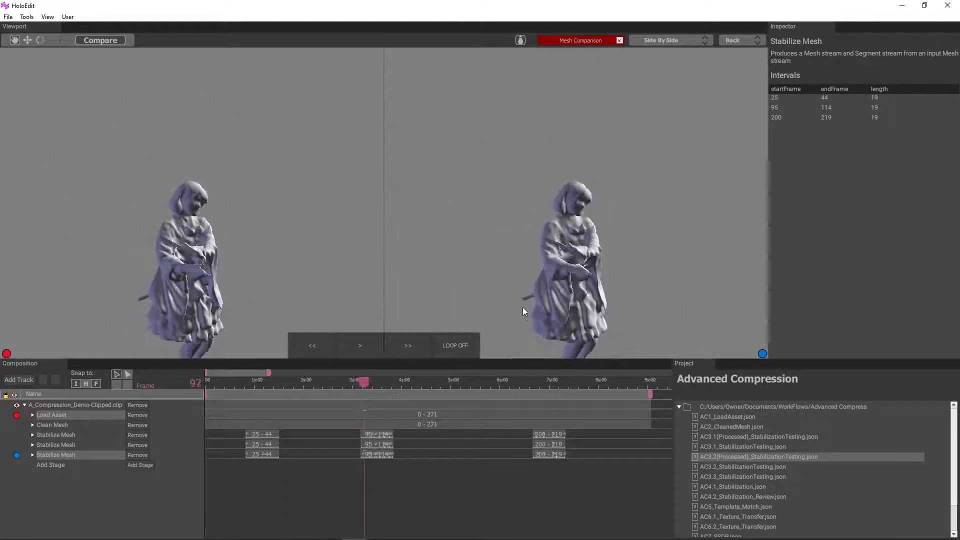
left_click_drag(366, 383, 398, 384)
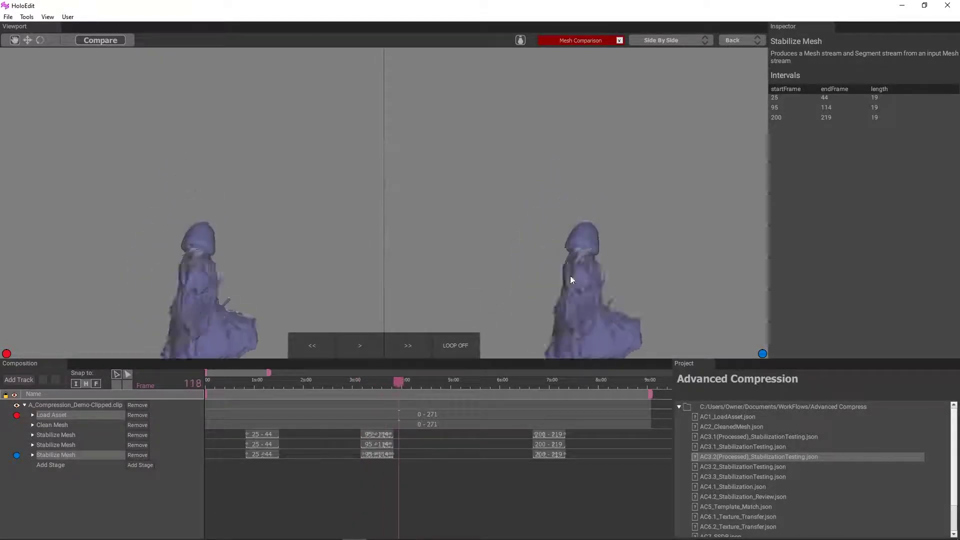
left_click_drag(570, 277, 581, 292)
- Examine the side-by-side meshes up close and return to frame 108
scroll(581, 292, "up", 3)
middle_click_drag(581, 292, 549, 213)
scroll(549, 212, "up", 1)
mouse_move(394, 391)
left_mouse_down()
mouse_move(373, 379)
mouse_move(402, 381)
mouse_move(361, 383)
mouse_move(382, 383)
left_mouse_up()
scroll(500, 230, "up", 5)
scroll(505, 255, "down", 5)
scroll(589, 236, "down", 4)
- Display the 95–114 interval as a heatmap and inspect it from frame 108 onward
left_click(662, 40)
left_click(645, 78)
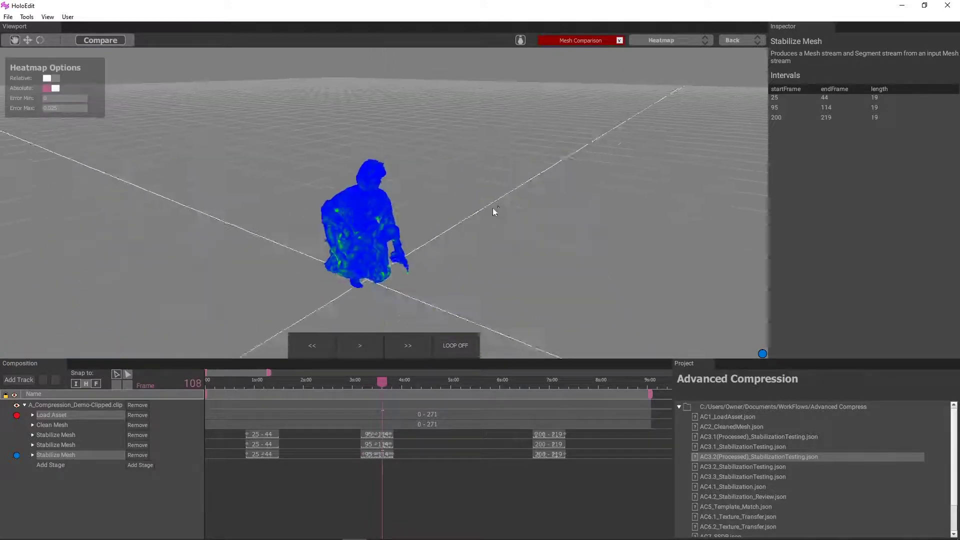
scroll(493, 208, "up", 5)
mouse_move(381, 383)
left_mouse_down()
mouse_move(369, 384)
mouse_move(390, 383)
mouse_move(367, 386)
mouse_move(385, 389)
left_mouse_up()
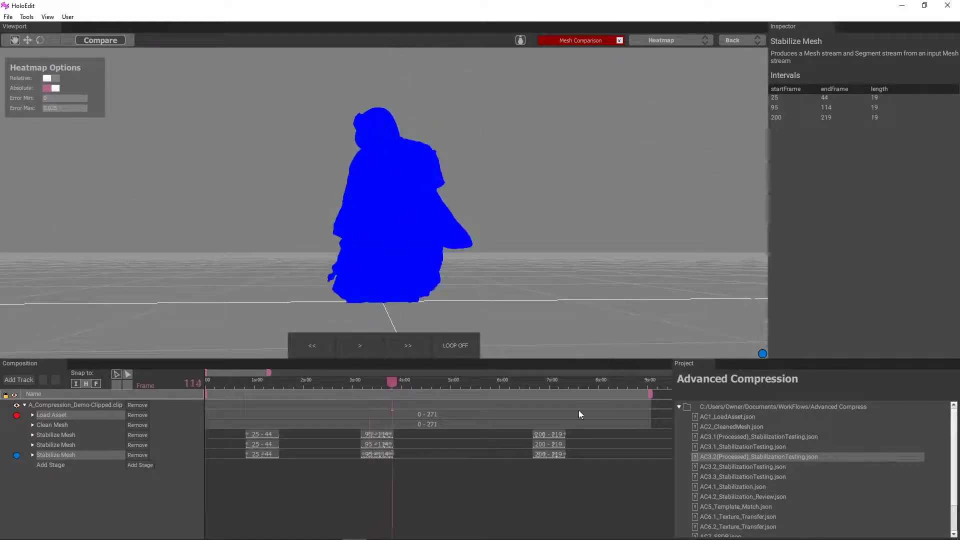
- Move to the 200–219 interval and inspect its heatmap around frames 205–207
left_click(545, 385)
left_click_drag(438, 221, 415, 226)
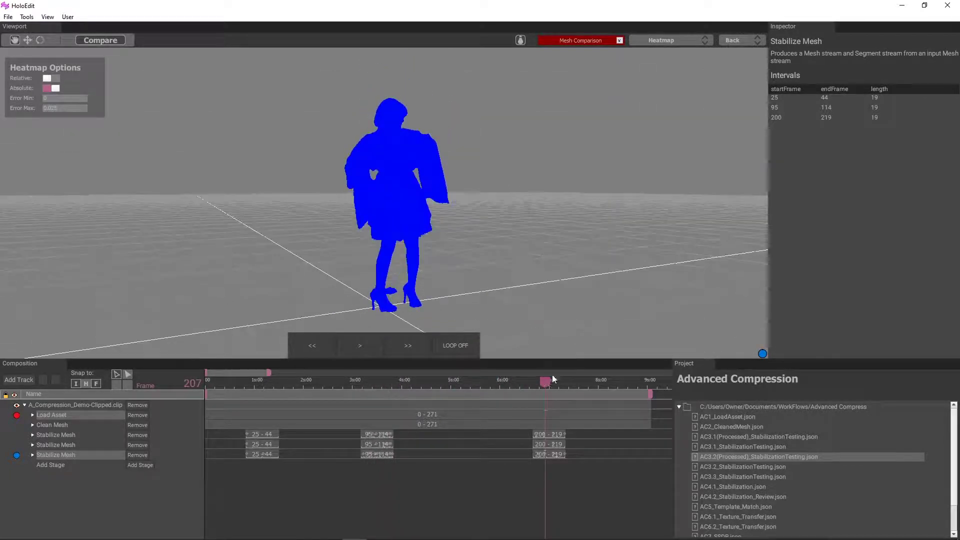
mouse_move(548, 379)
left_mouse_down()
mouse_move(534, 381)
mouse_move(566, 388)
mouse_move(545, 393)
left_mouse_up()
- Show the 200–219 interval in the Side By Side display and scrub through it while inspecting the meshes
left_click(643, 40)
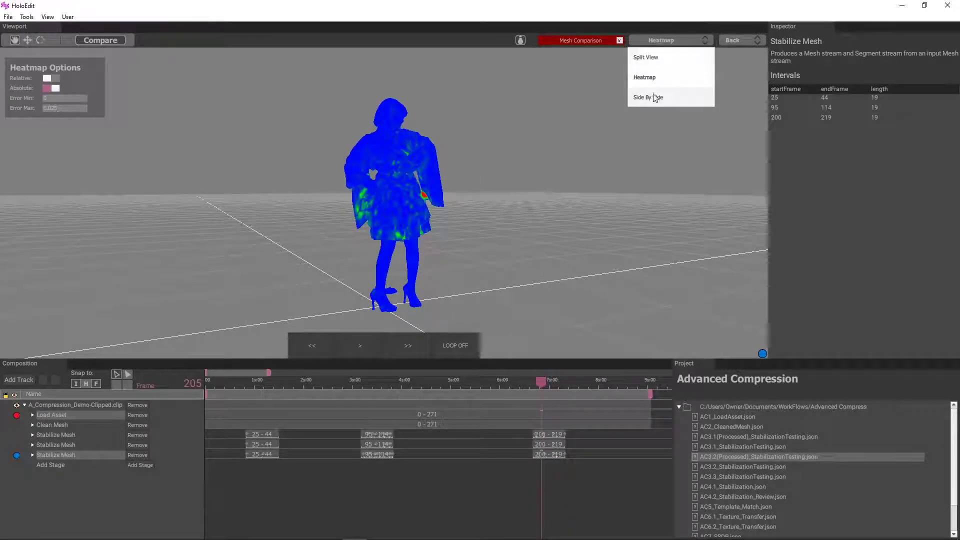
left_click(654, 94)
scroll(449, 205, "up", 5)
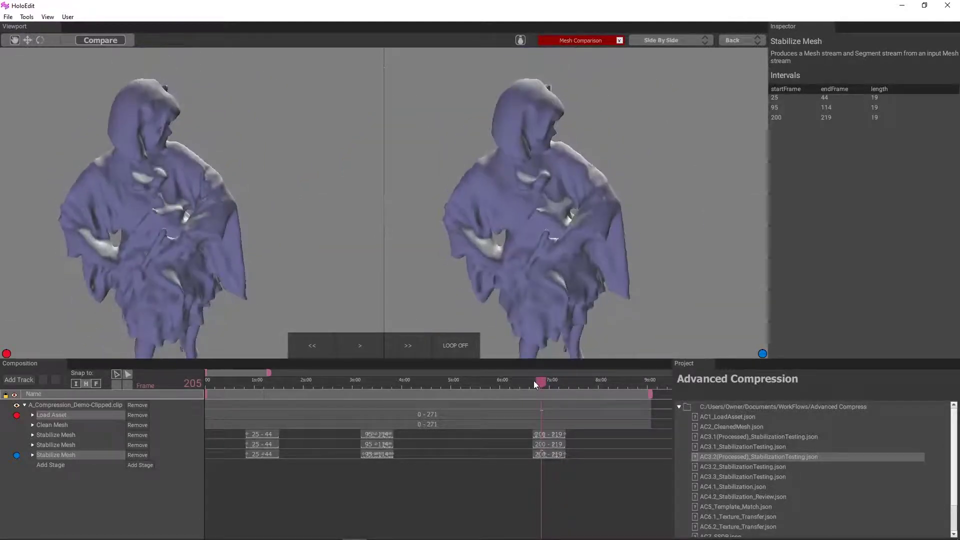
left_click_drag(533, 380, 562, 388)
left_click_drag(545, 325, 562, 392)
left_click_drag(595, 150, 560, 330)
- Scrub back and forth around the end of the 200–219 interval, stopping at frame 221
left_click_drag(562, 382, 569, 384)
left_click_drag(444, 238, 566, 235)
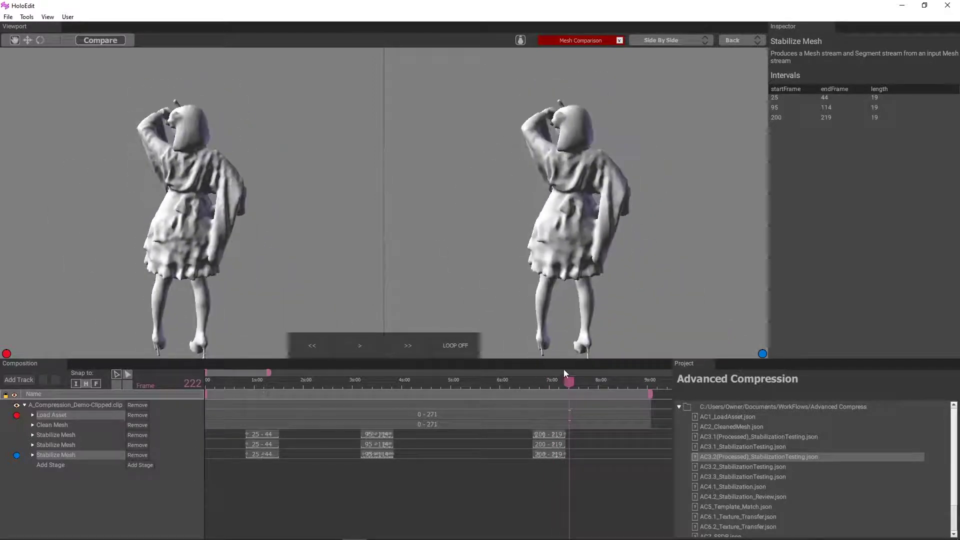
mouse_move(567, 383)
left_mouse_down()
mouse_move(537, 393)
mouse_move(557, 395)
left_mouse_up()
left_click_drag(531, 400, 568, 400)
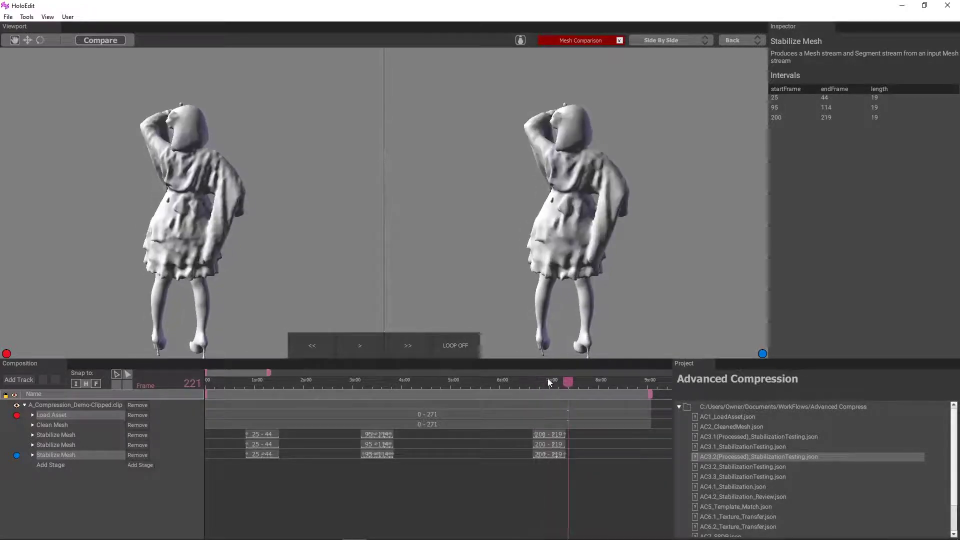
- Examine close-up side-by-side details of the clothing and arms between frames 216 and 227
scroll(586, 320, "up", 5)
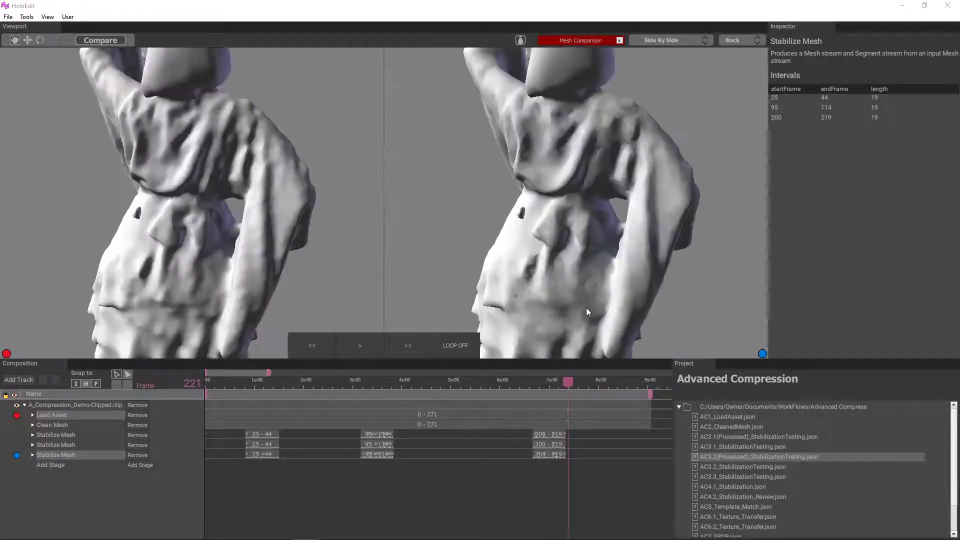
middle_click_drag(587, 308, 556, 225)
mouse_move(567, 384)
left_mouse_down()
mouse_move(538, 388)
mouse_move(560, 384)
left_mouse_up()
left_click_drag(565, 336, 482, 275)
middle_click_drag(625, 100, 529, 235)
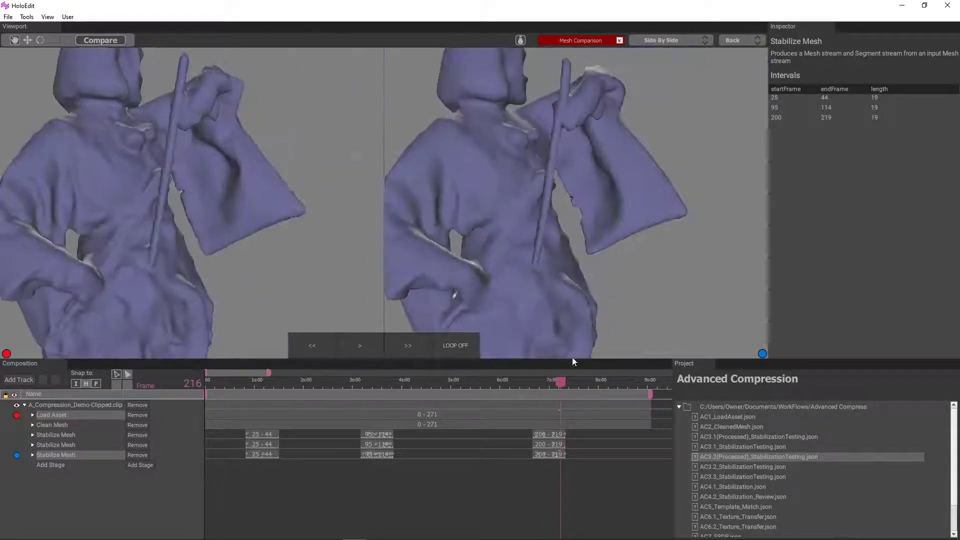
scroll(572, 300, "up", 5)
mouse_move(559, 385)
left_mouse_down()
mouse_move(544, 396)
mouse_move(572, 397)
left_mouse_up()
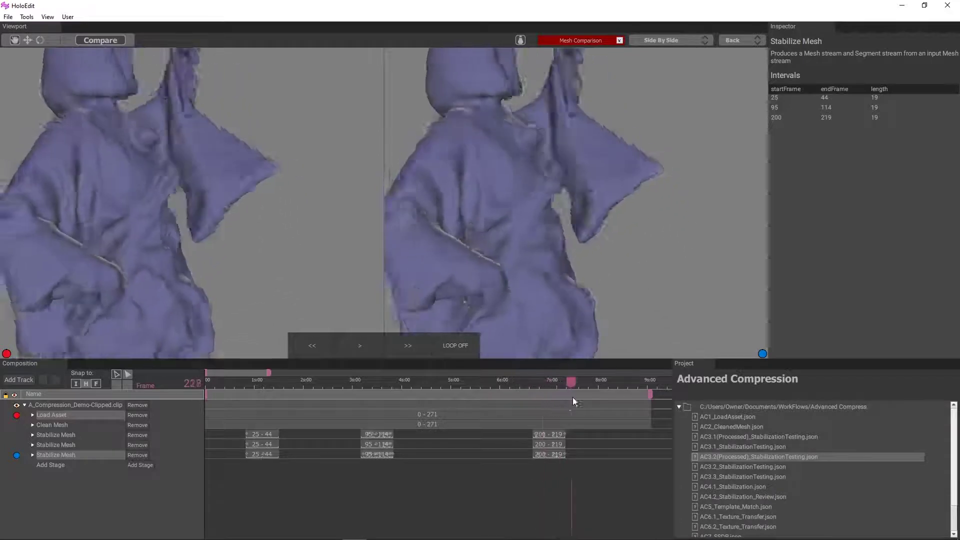
scroll(548, 284, "down", 5)
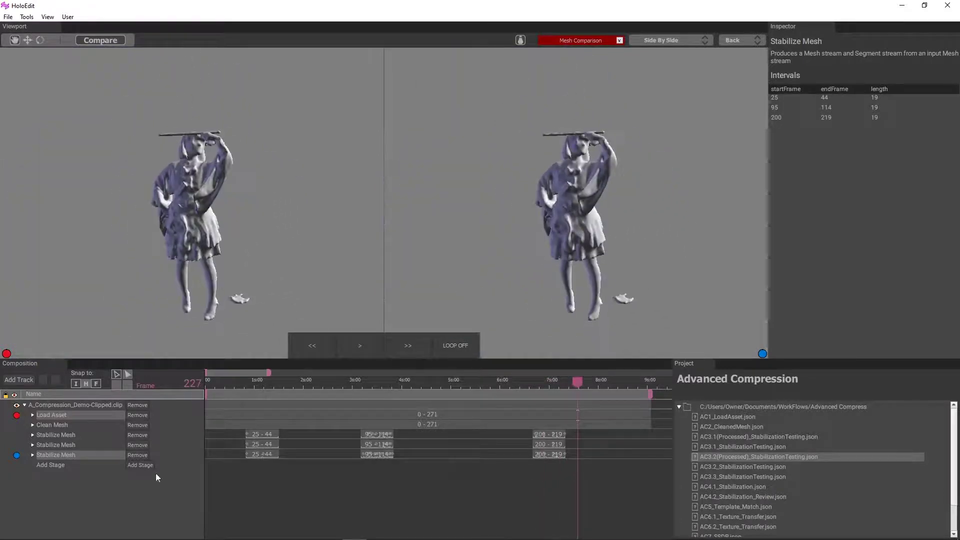
- Review the third Stabilize Mesh stage's parameter values and collapse them again
left_click(248, 474)
scroll(270, 475, "down", 3)
scroll(280, 477, "up", 3)
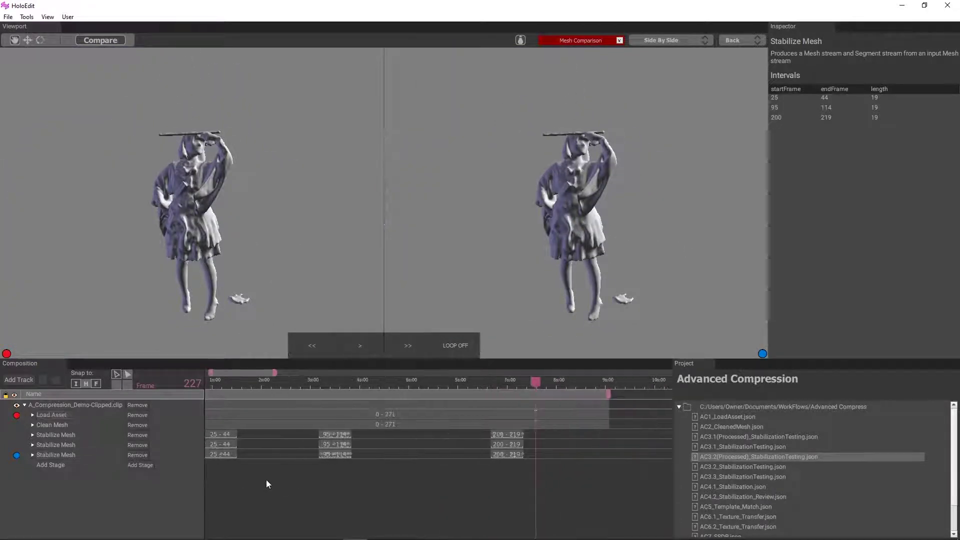
left_click(47, 455)
scroll(96, 462, "down", 3)
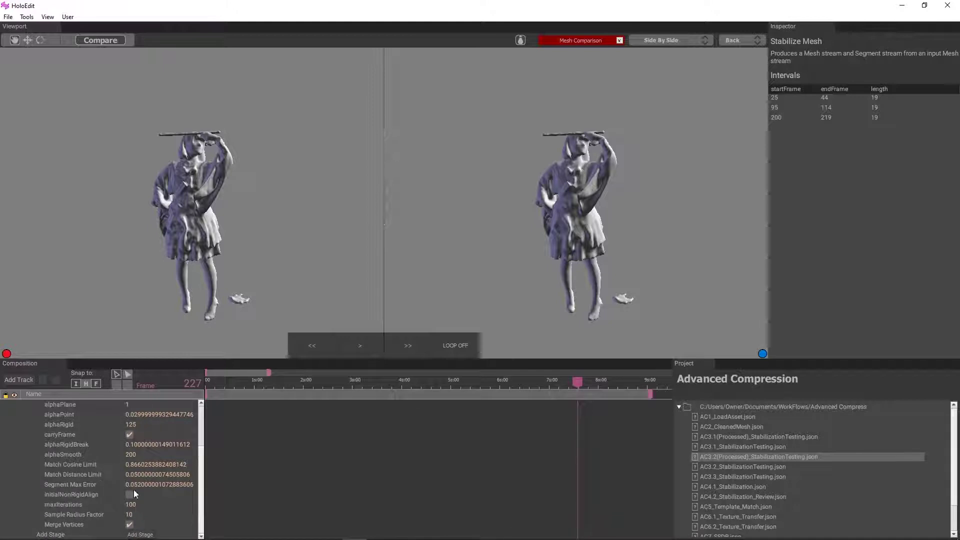
scroll(134, 491, "up", 3)
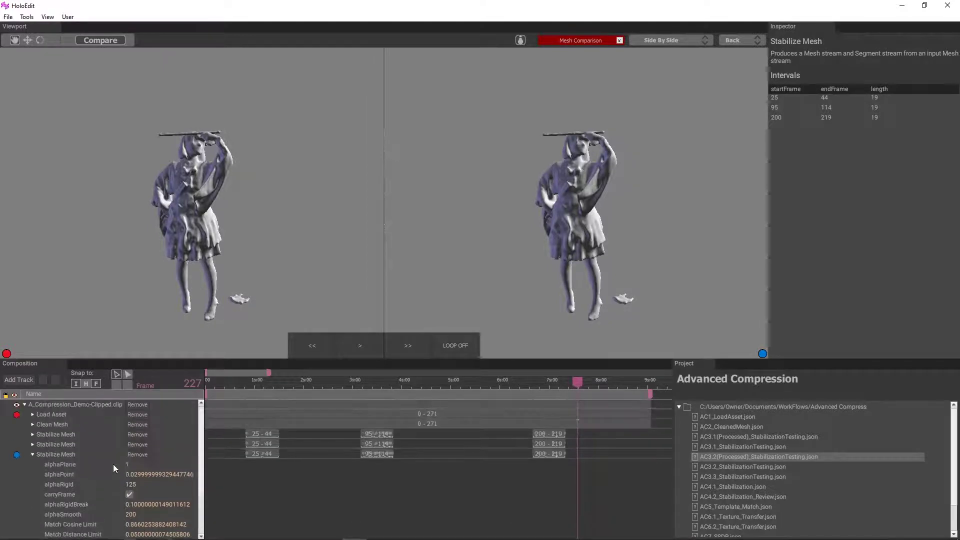
left_click(32, 454)
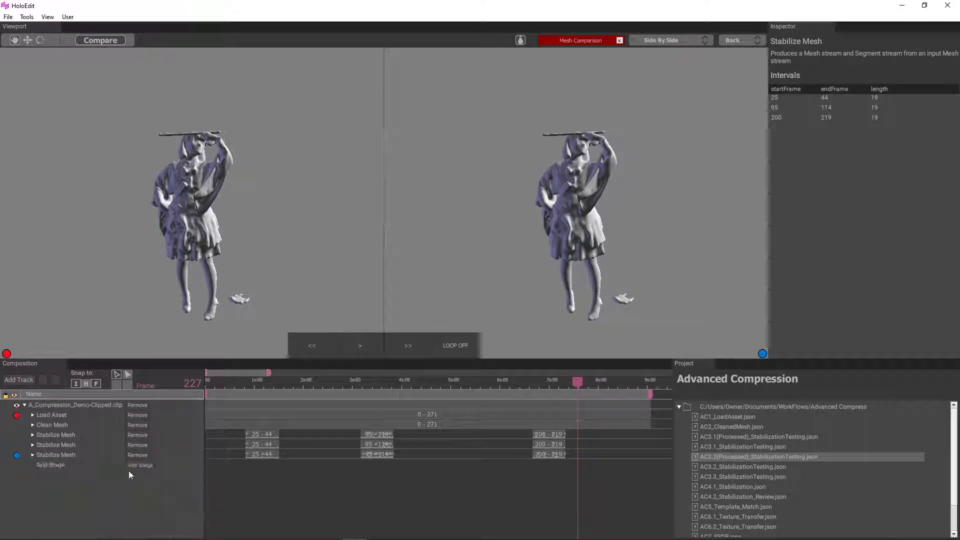
- Remove all three Stabilize Mesh test stages from the clip, confirming each removal
left_click(133, 434)
left_click(485, 281)
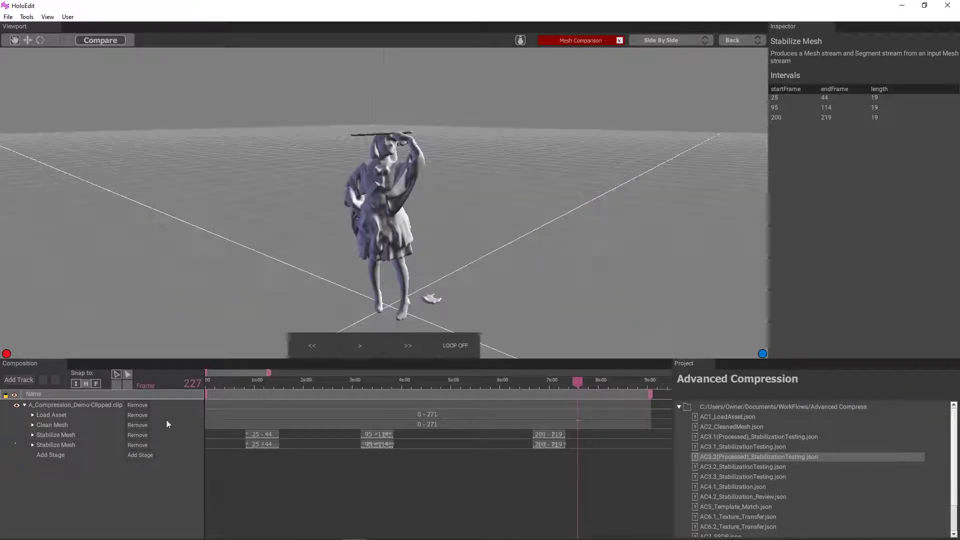
left_click(137, 435)
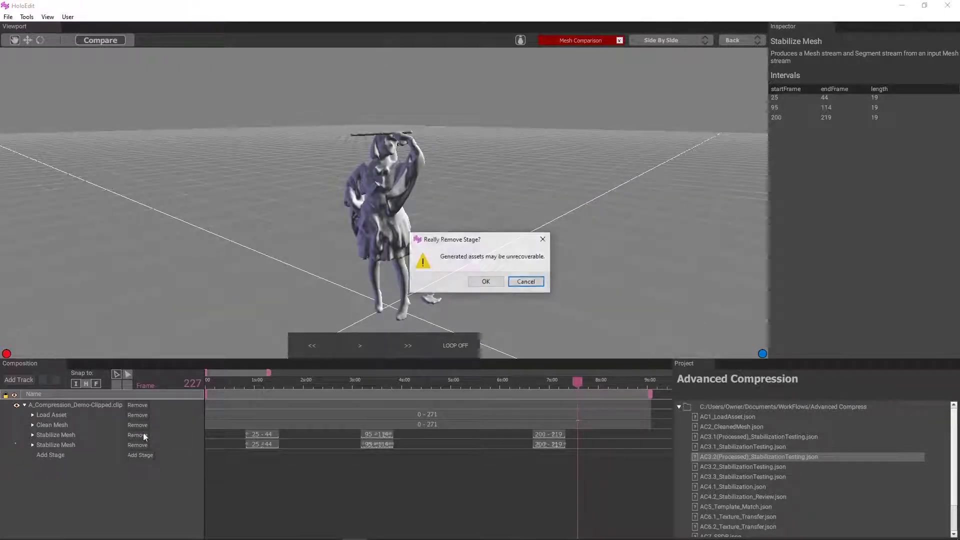
left_click(484, 282)
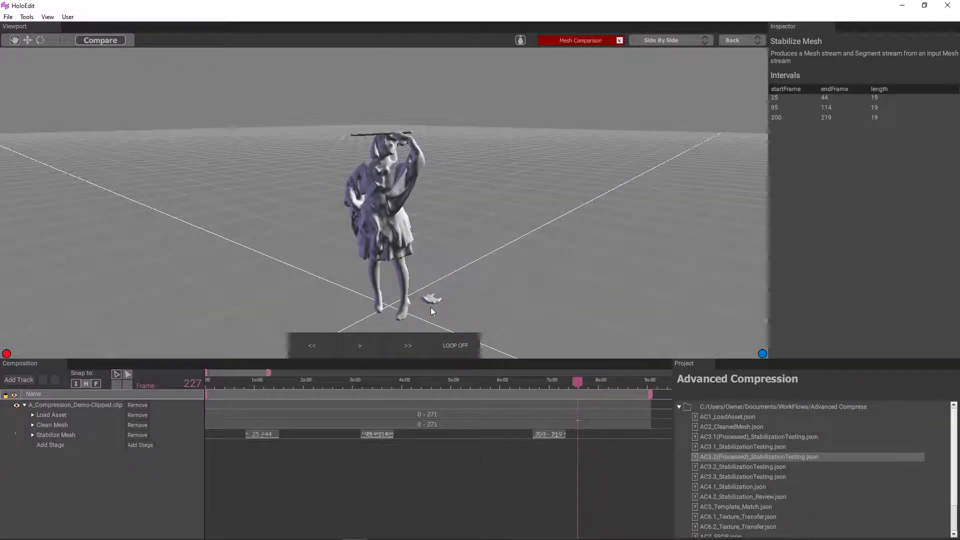
left_click(141, 435)
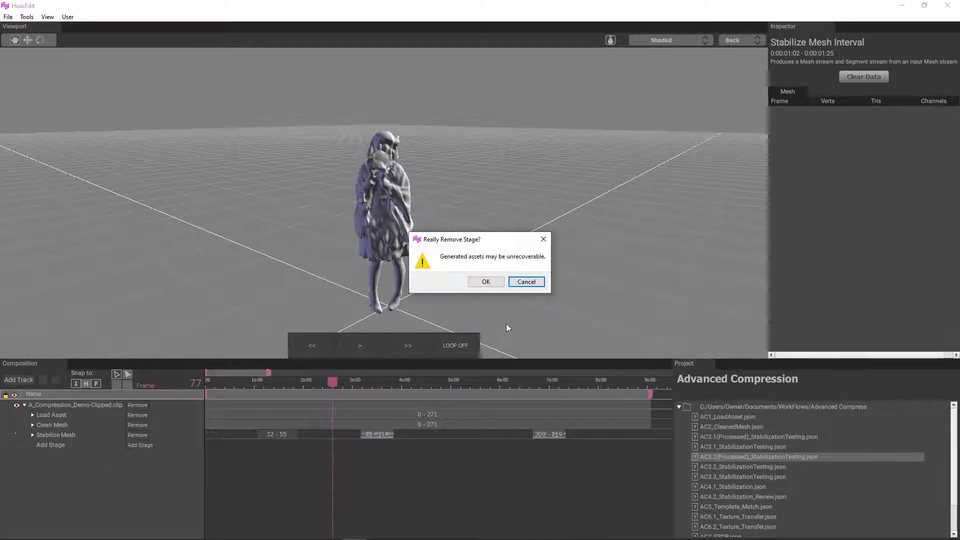
left_click(486, 283)
- Add a new Stabilize Mesh stage and give it an interval spanning frames 0–55
left_click(149, 435)
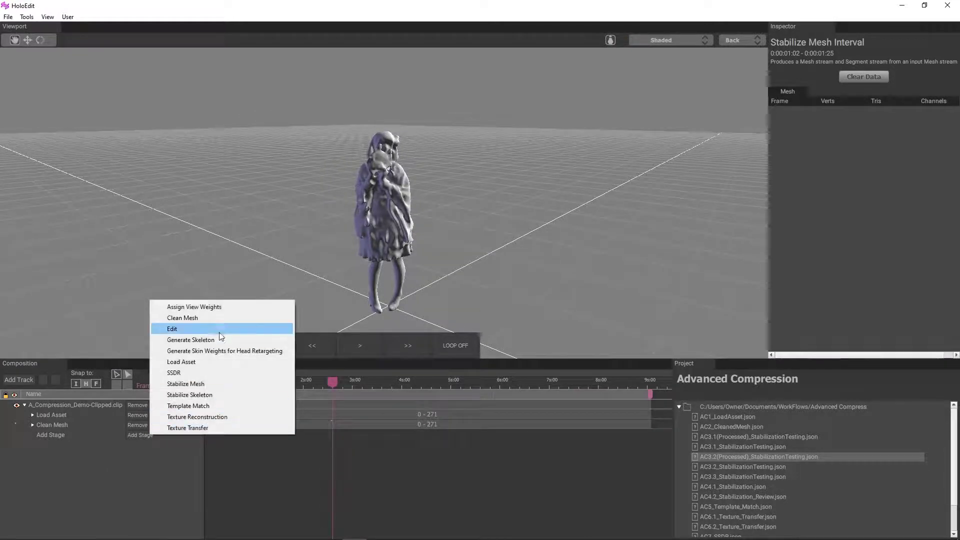
left_click(222, 384)
right_click(230, 436)
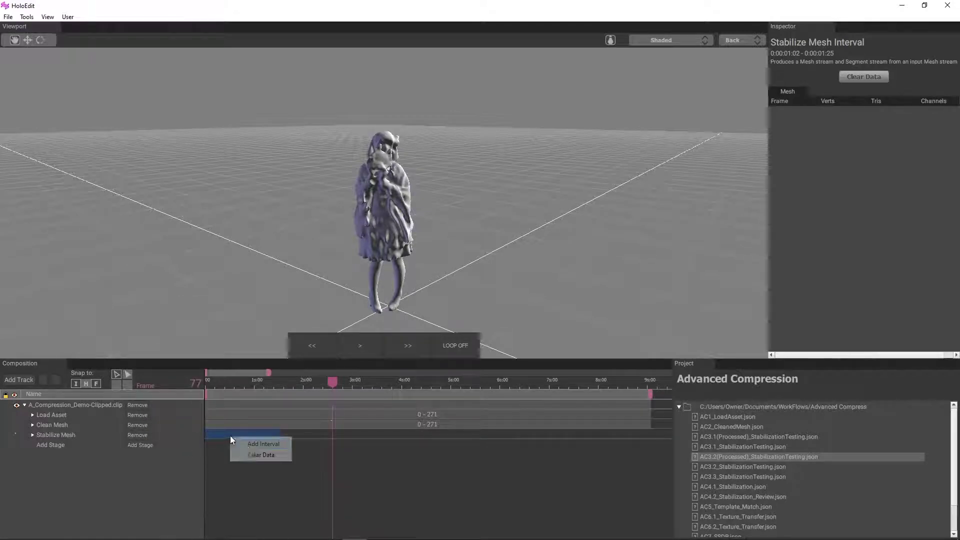
left_click(249, 442)
left_click_drag(278, 437, 296, 440)
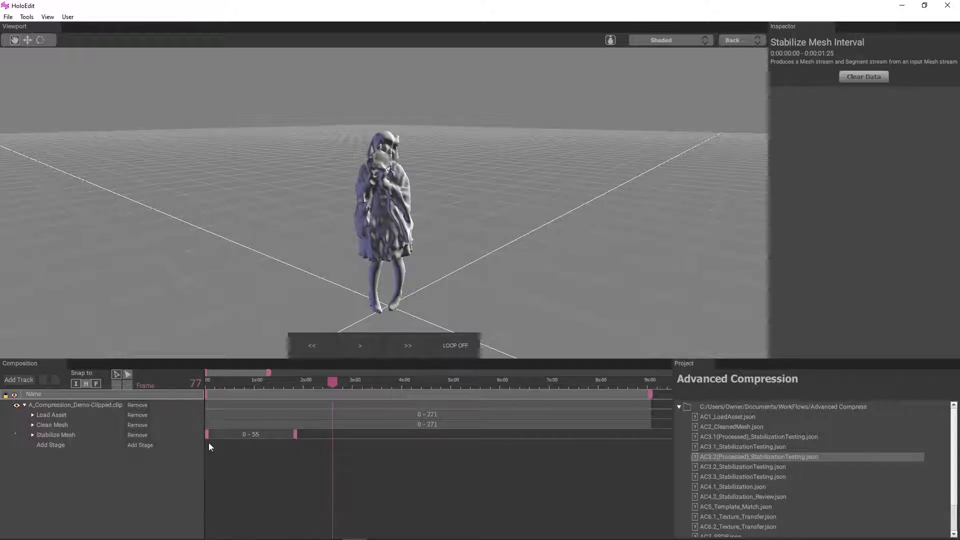
- Expand the new Stabilize Mesh stage's parameters and set alphaPoint to 0.035
left_click(32, 435)
scroll(140, 485, "down", 2)
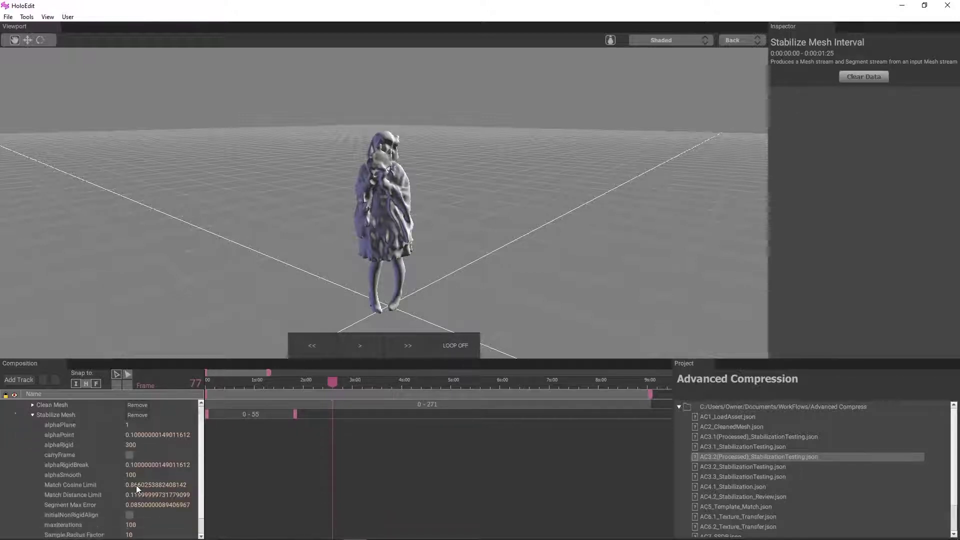
scroll(136, 486, "down", 1)
double_click(157, 424)
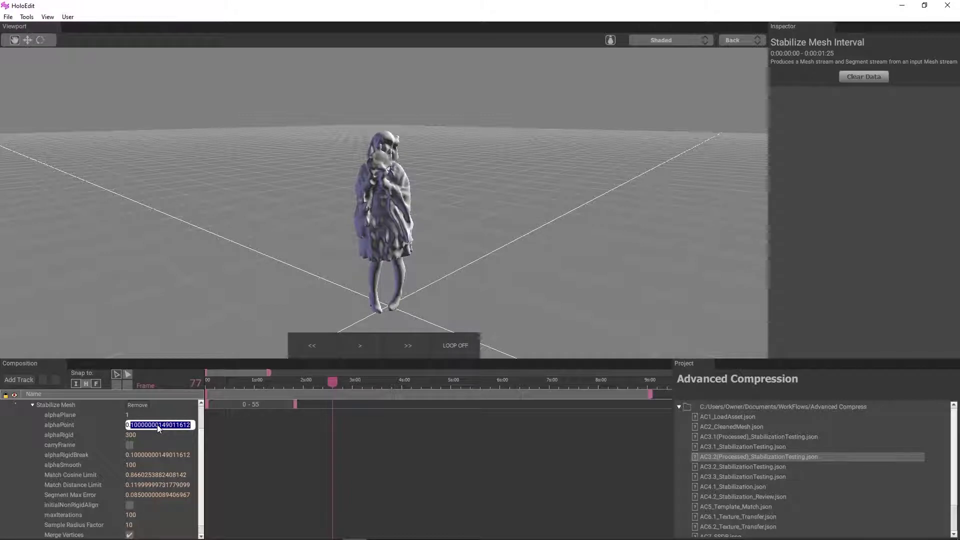
type("035")
key("Return")
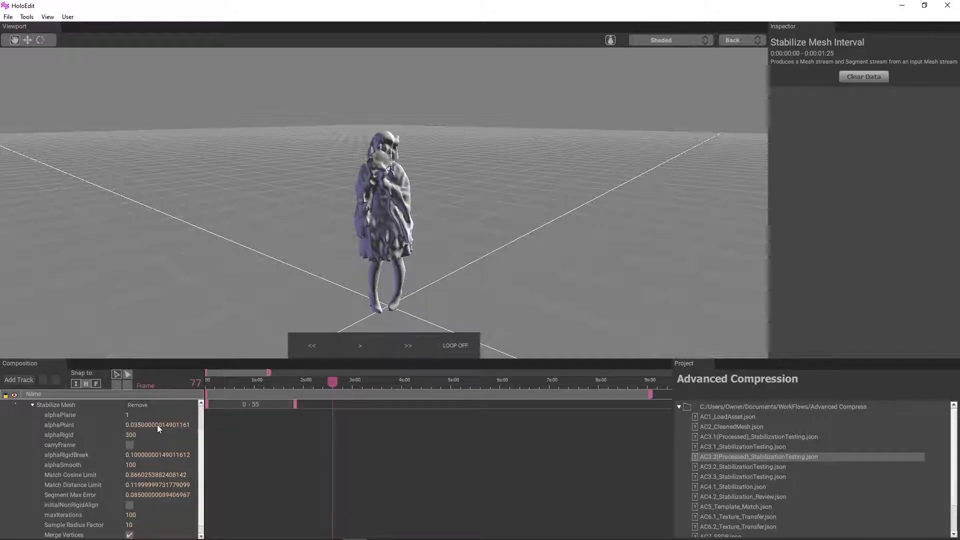
- Set the stage's alphaRigid to 125 and enable carryFrame
left_click(129, 436)
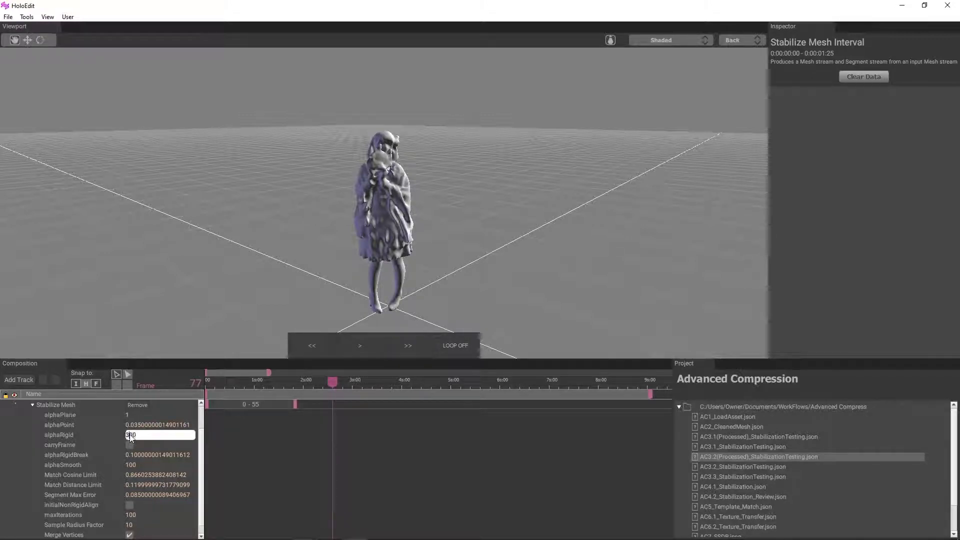
type("125")
key("Return")
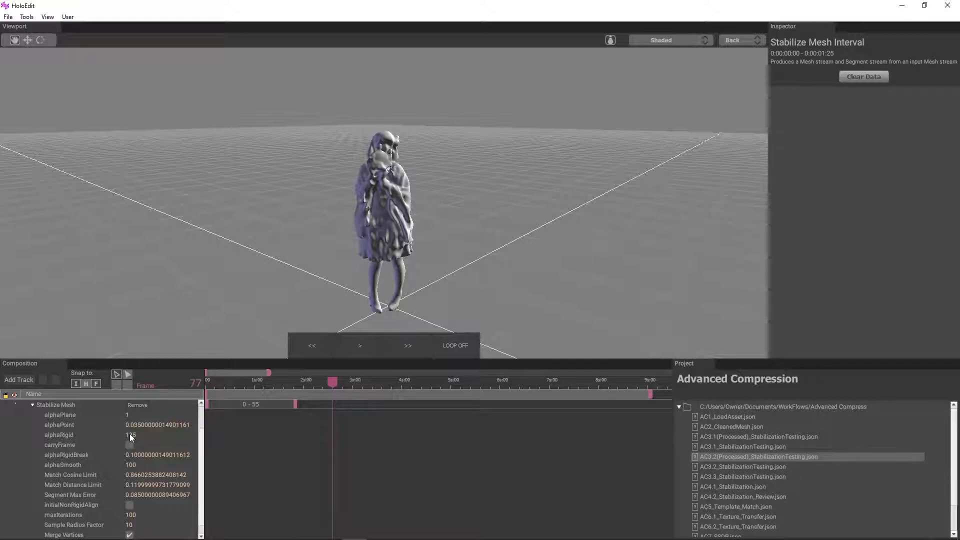
left_click(130, 445)
- Set the Stabilize Mesh stage's alphaSmooth to 200
left_click(130, 467)
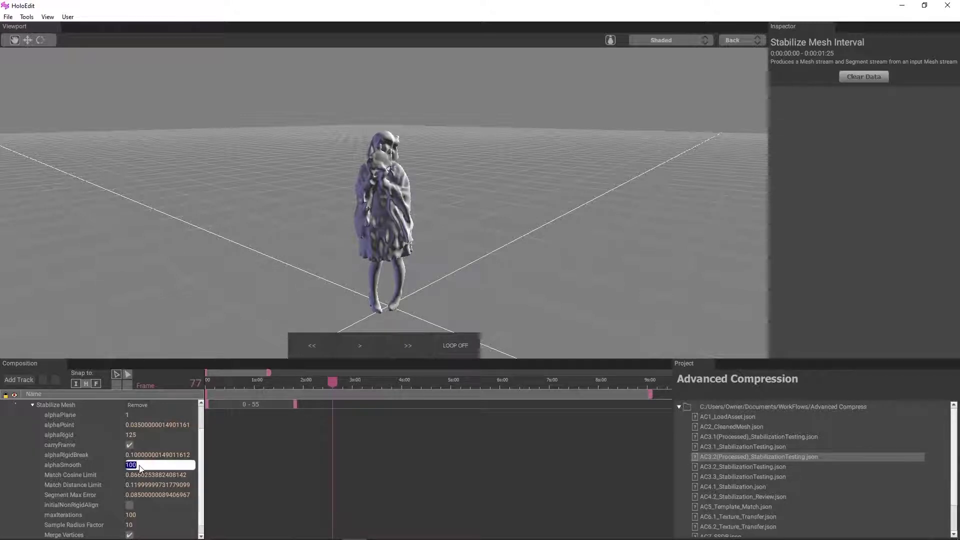
type("200")
key("Return")
- Set the Stabilize Mesh stage's Match Distance Limit to 0.05 and Segment Max Error to 0.052
scroll(145, 464, "down", 1)
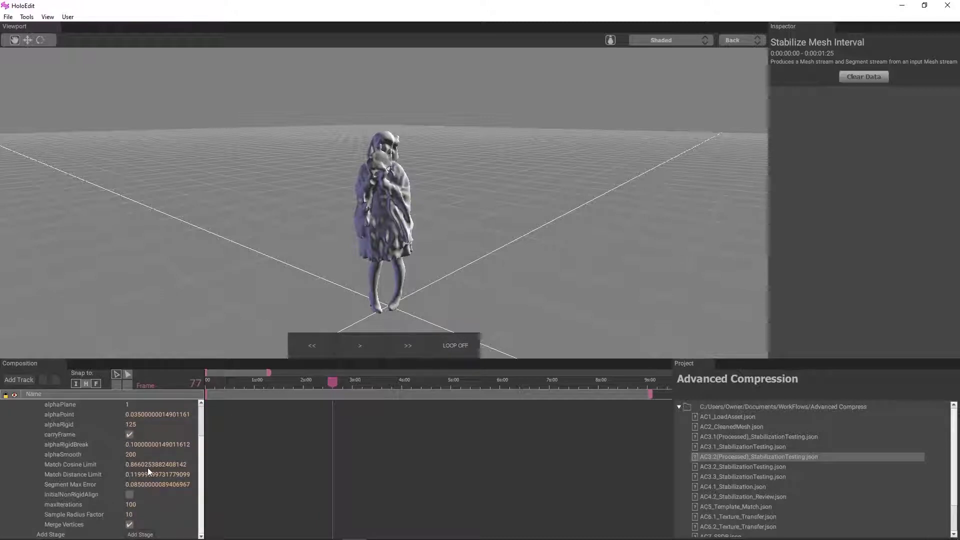
left_click(151, 475)
type("0.05")
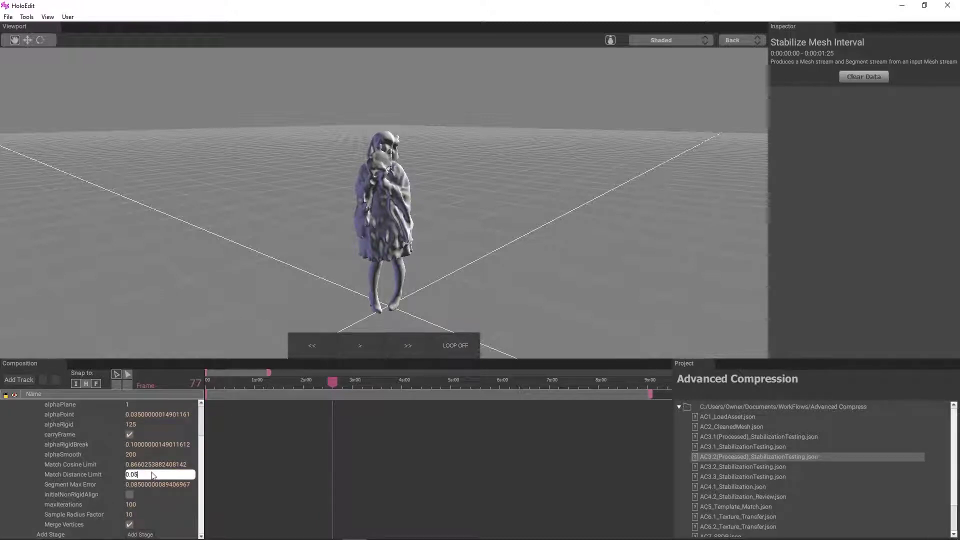
key("Return")
double_click(149, 485)
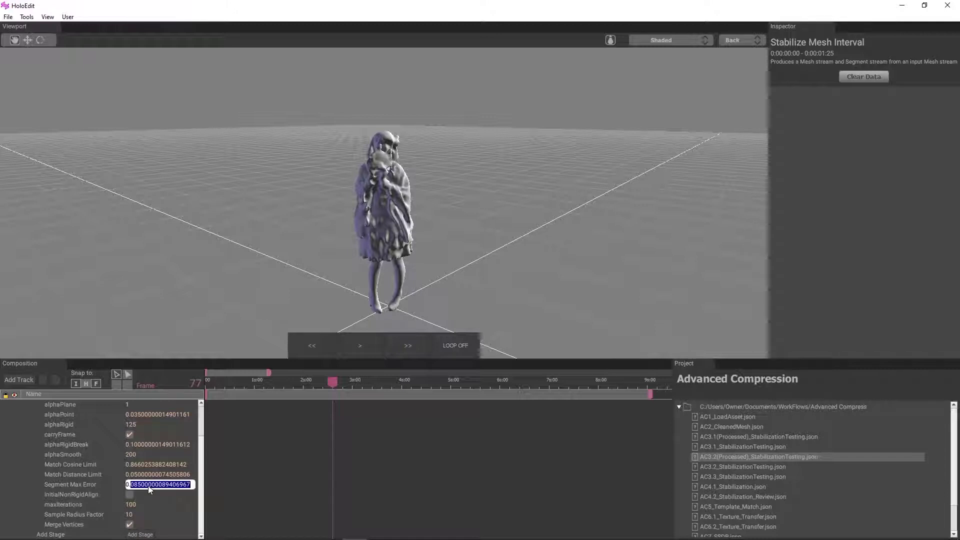
type("052")
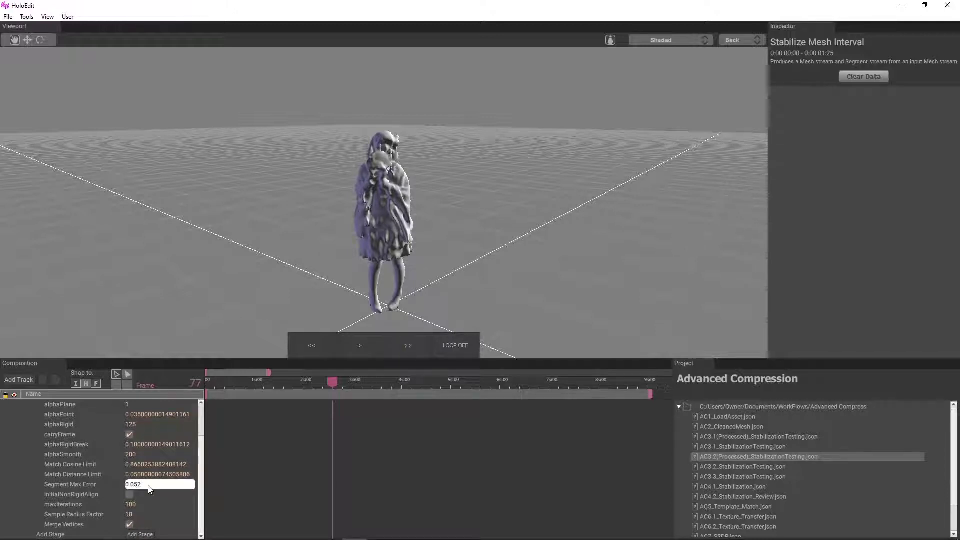
key("Return")
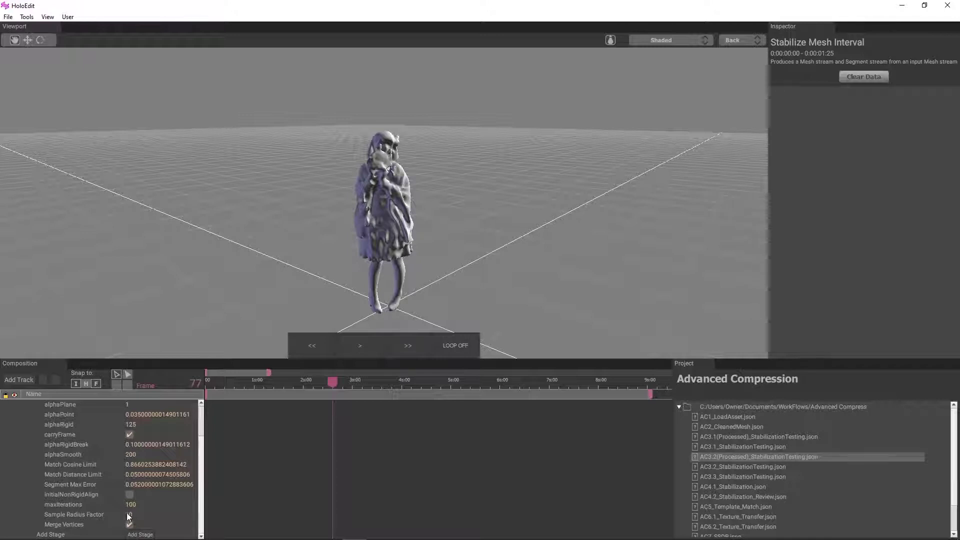
- Collapse the Stabilize Mesh stage's parameters and process its 0–55 interval
scroll(125, 495, "up", 2)
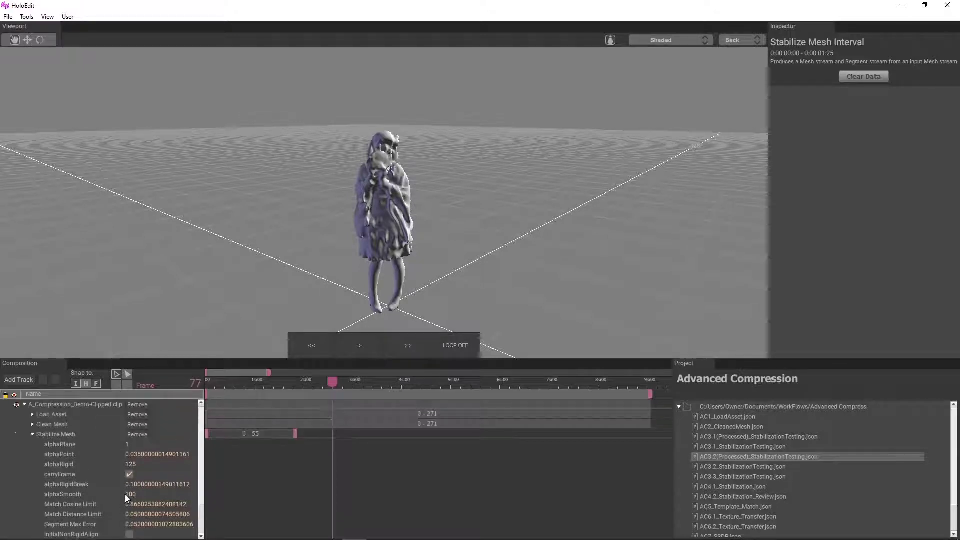
left_click(32, 433)
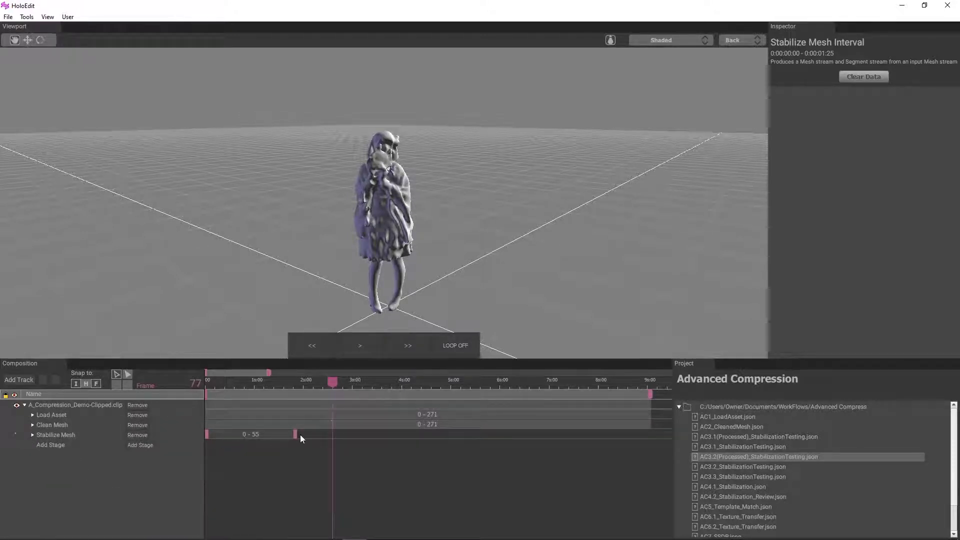
left_click(282, 385)
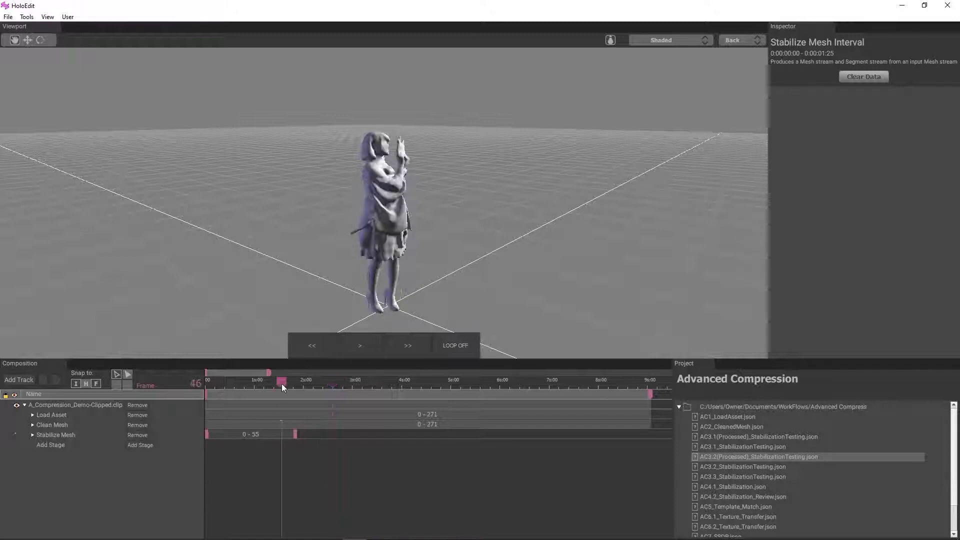
right_click(254, 438)
left_click(230, 471)
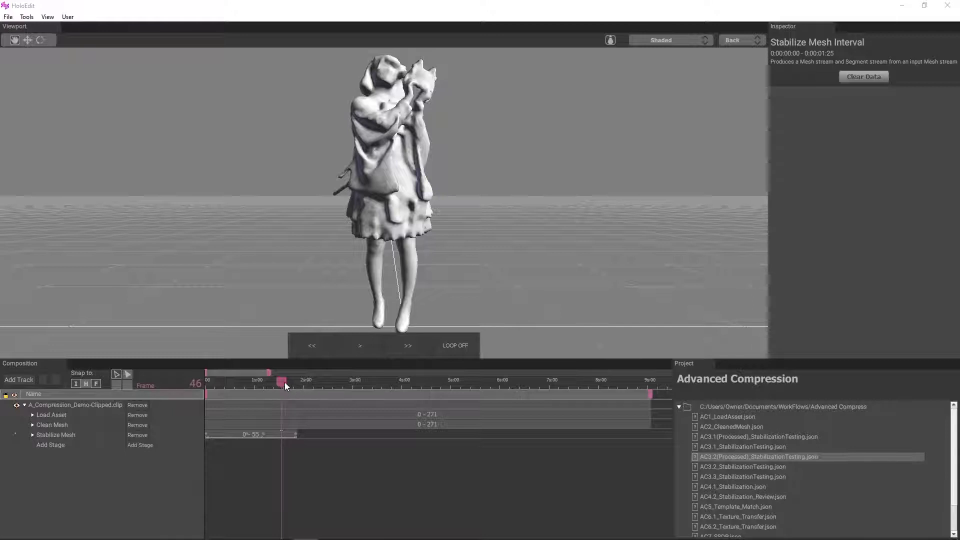
- Select the processed Stabilize Mesh interval and restrict looped playback to its frame range
mouse_move(281, 383)
left_mouse_down()
mouse_move(210, 383)
mouse_move(268, 387)
left_mouse_up()
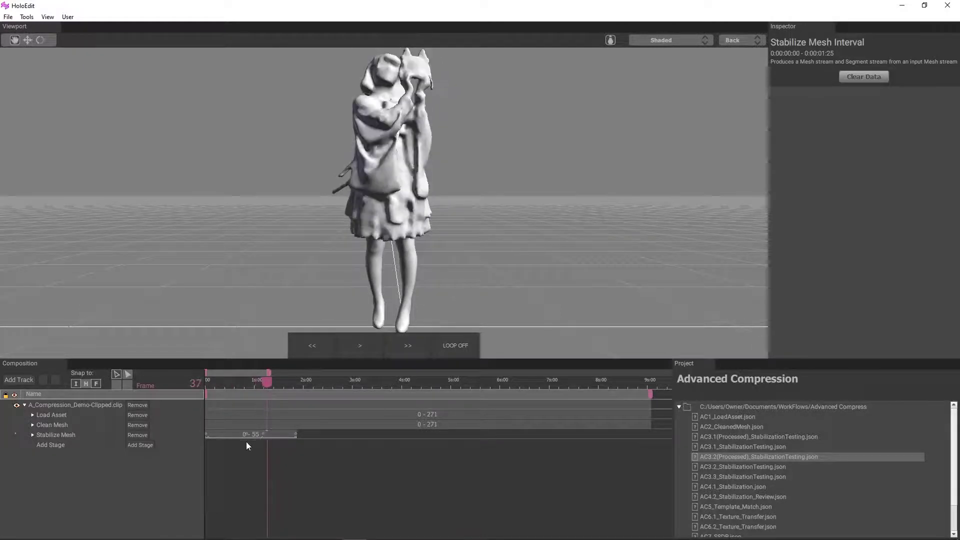
left_click(246, 435)
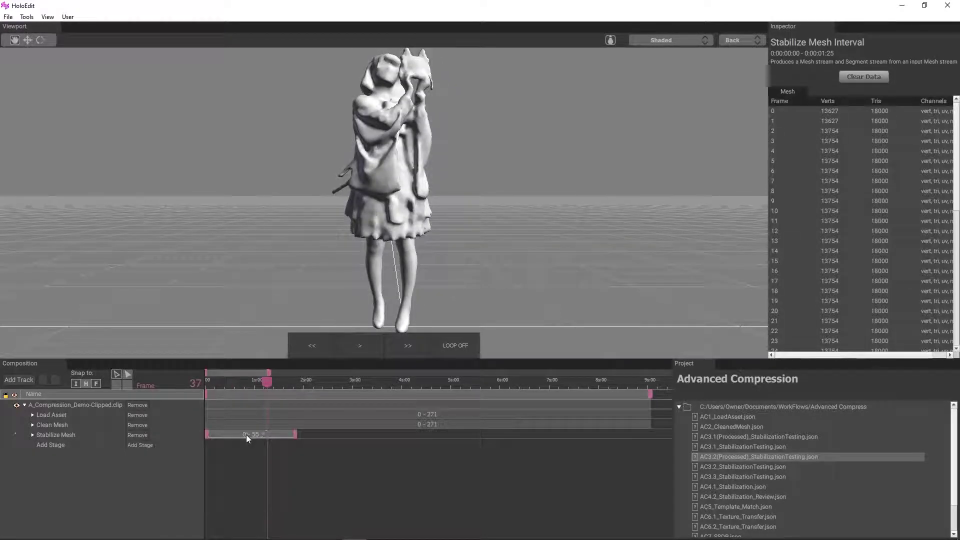
double_click(246, 434)
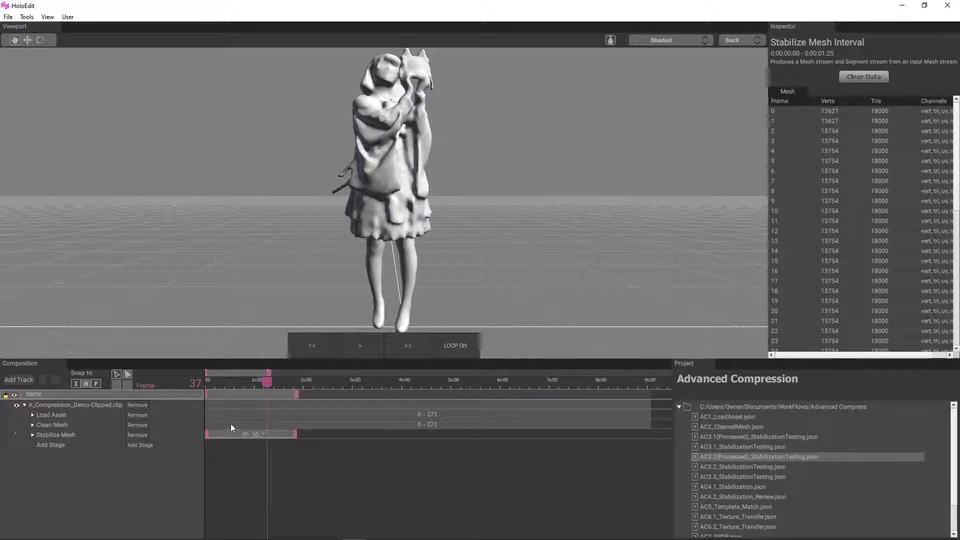
- Compare the Load Asset and Stabilize Mesh stages in Split View and play back the comparison
left_click(55, 415)
left_click(74, 435, "ctrl")
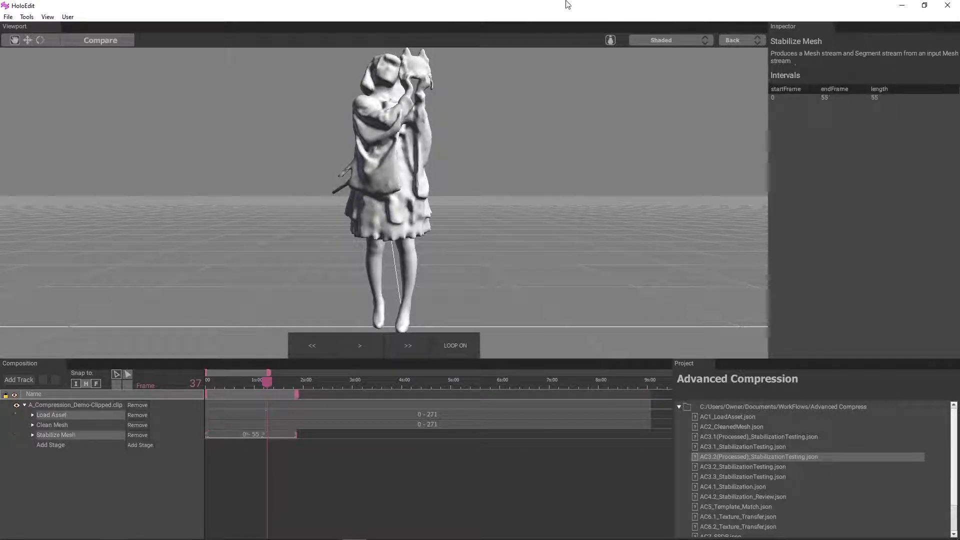
left_click(100, 40)
scroll(581, 161, "down", 2)
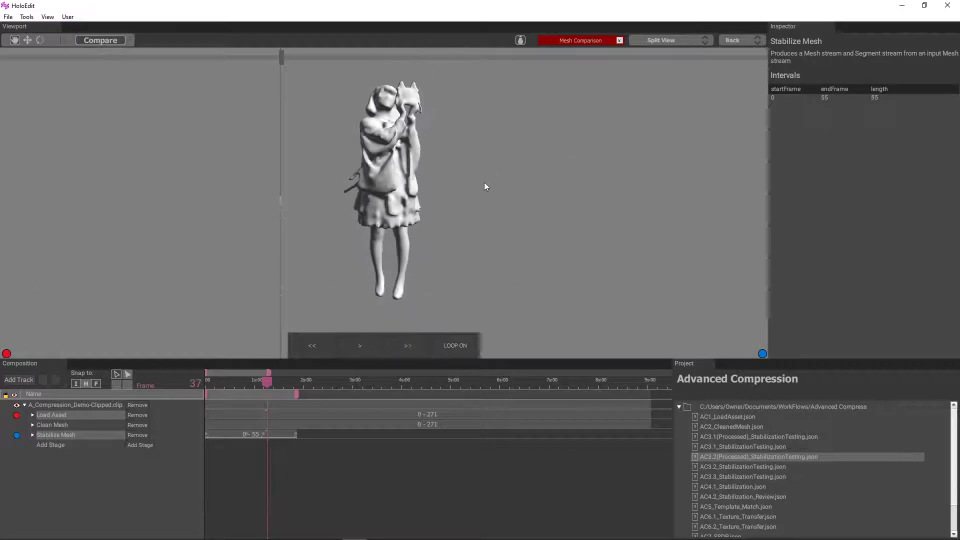
left_click_drag(484, 182, 577, 101)
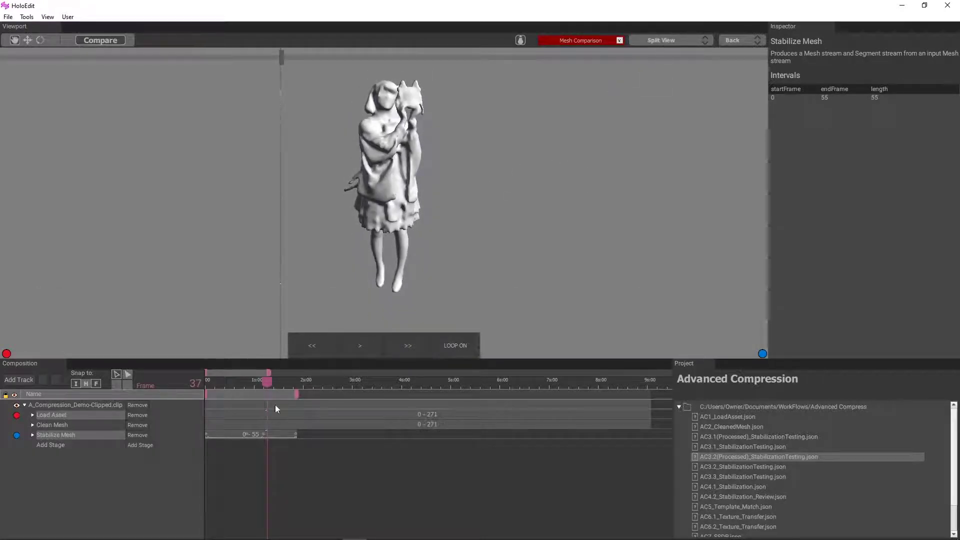
left_click(367, 345)
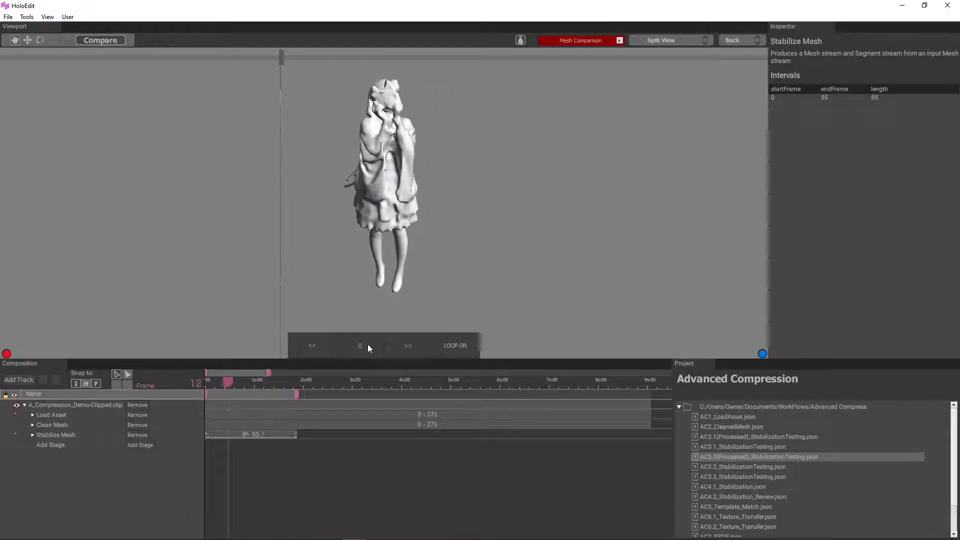
left_click(368, 344)
- Switch the mesh comparison to Heatmap and play it back while viewing the figure from another side
left_click(675, 36)
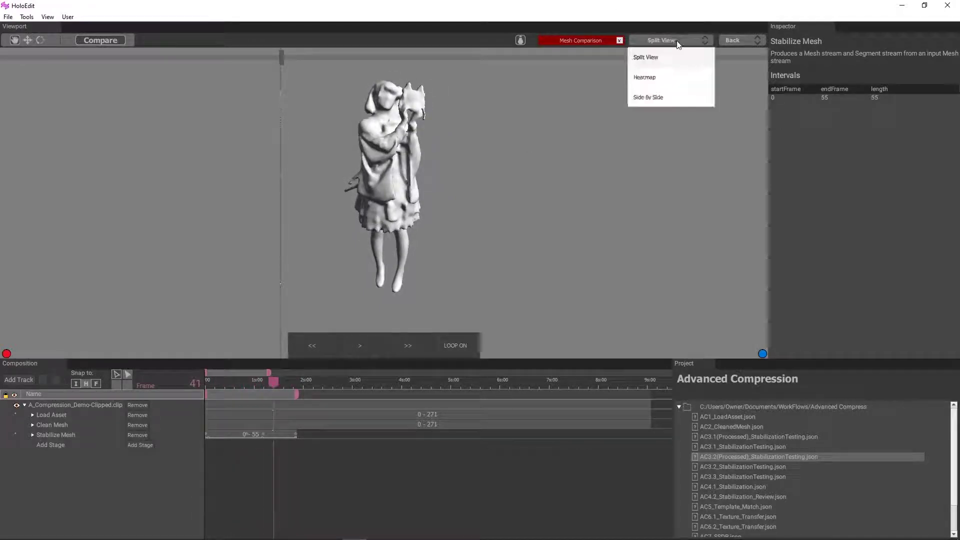
left_click(650, 78)
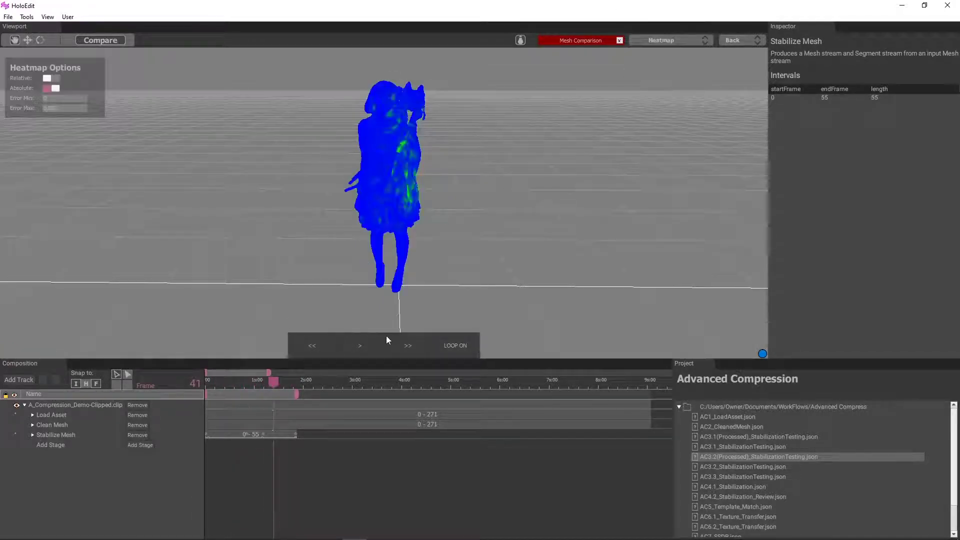
left_click(358, 343)
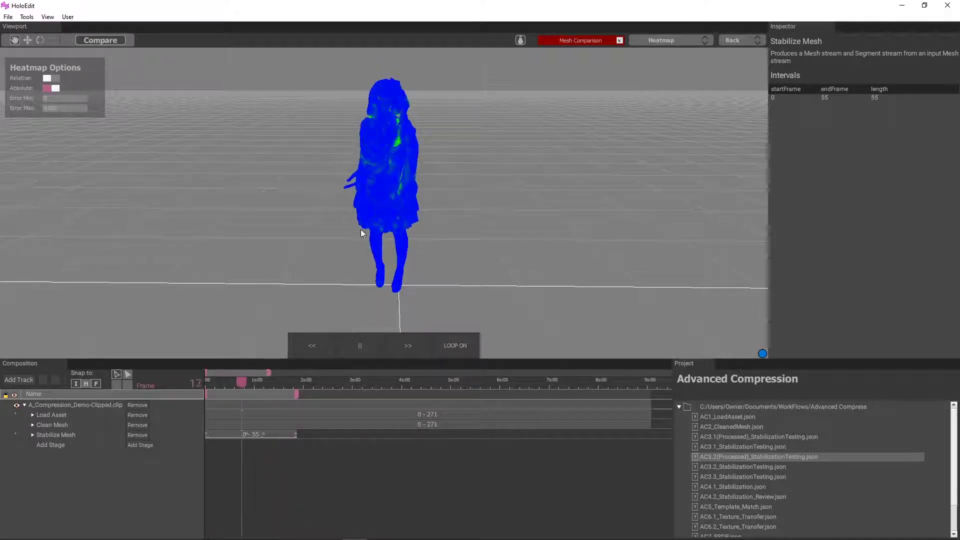
scroll(325, 202, "up", 3)
left_click_drag(280, 210, 429, 165)
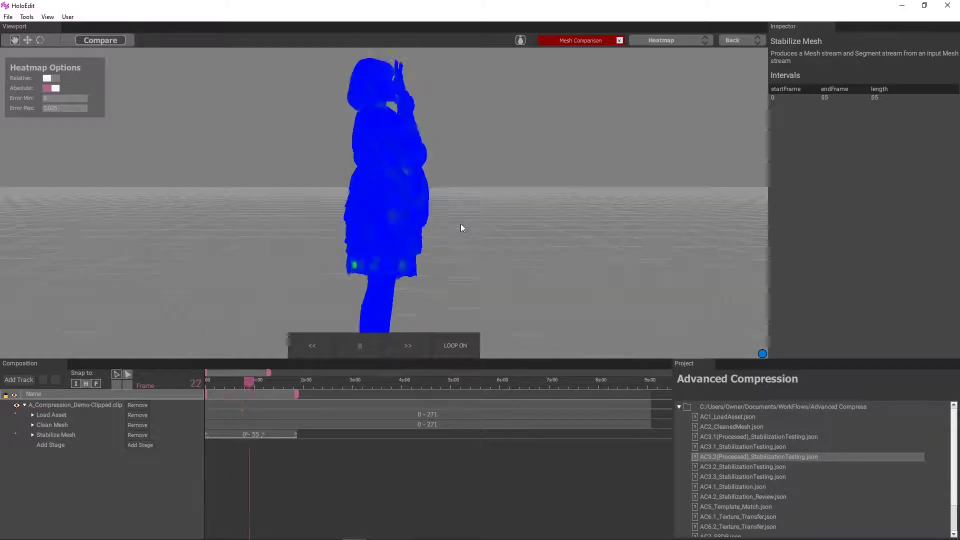
left_click(359, 345)
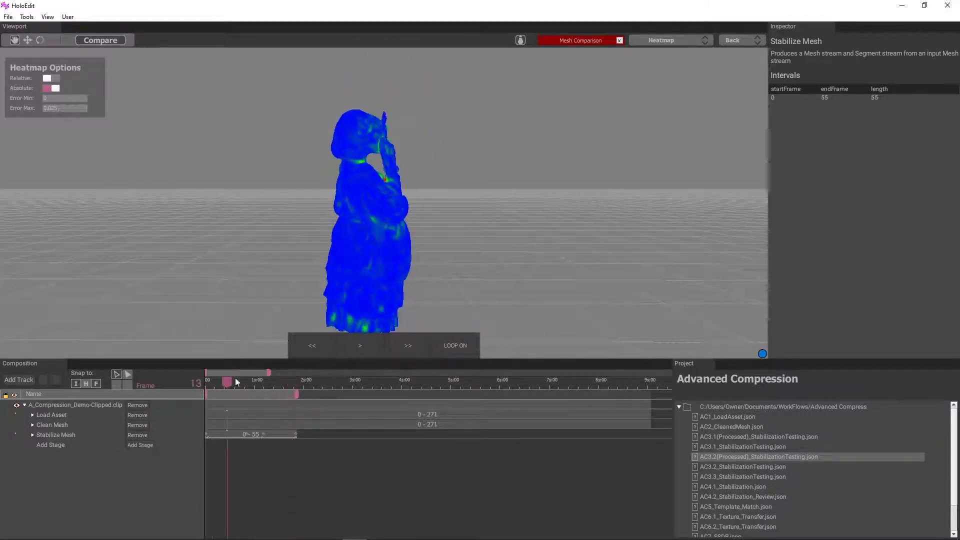
- Examine the heatmap errors from frame 7 through frame 47, viewing the figure from front and back
mouse_move(226, 385)
left_mouse_down()
mouse_move(213, 382)
mouse_move(267, 389)
mouse_move(217, 383)
left_mouse_up()
left_click_drag(314, 265, 352, 245)
scroll(353, 236, "up", 3)
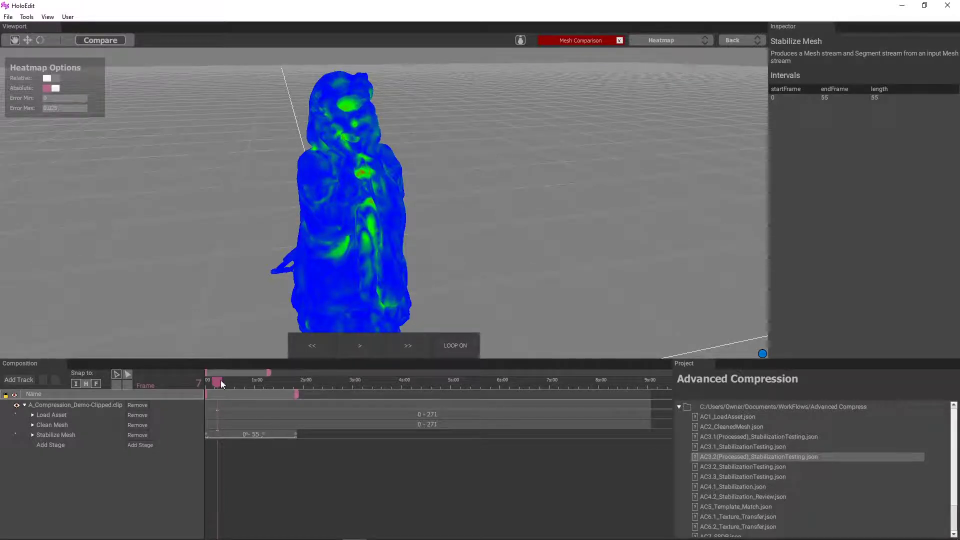
left_click_drag(221, 380, 267, 383)
middle_click_drag(437, 251, 322, 220)
left_click(280, 383)
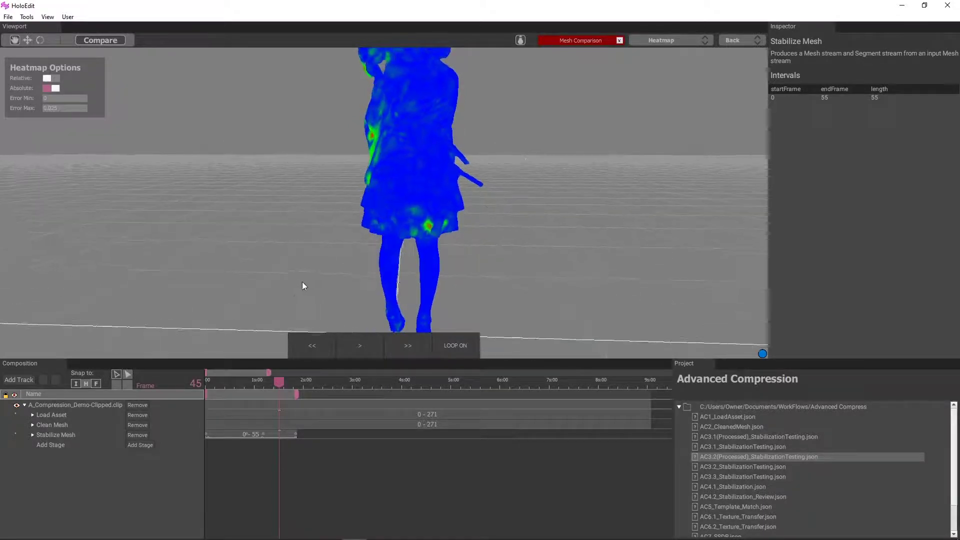
mouse_move(281, 383)
left_mouse_down()
mouse_move(224, 389)
mouse_move(285, 389)
left_mouse_up()
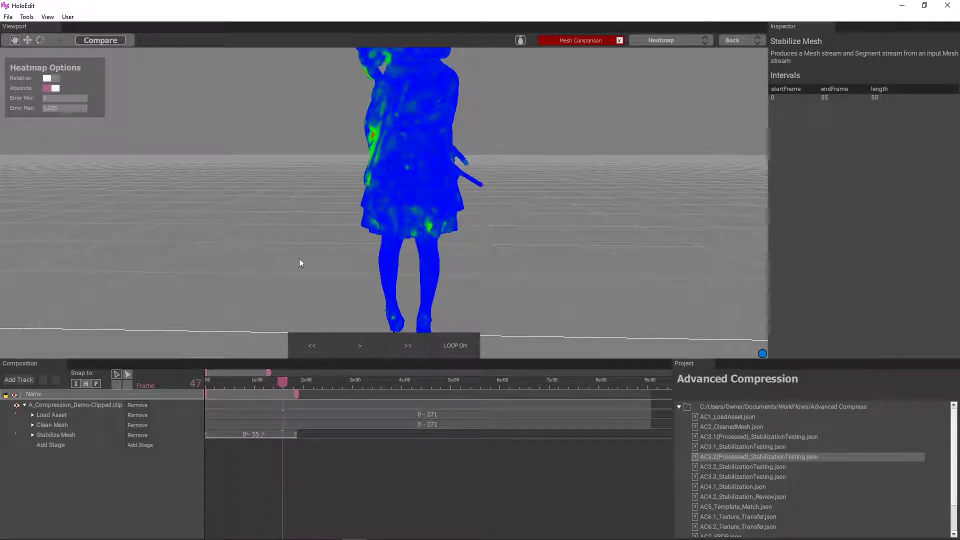
- Inspect the heatmap close up at frames 47 and 52 around the clothing, arms, head and mask
middle_click_drag(300, 260, 376, 253)
scroll(439, 222, "up", 3)
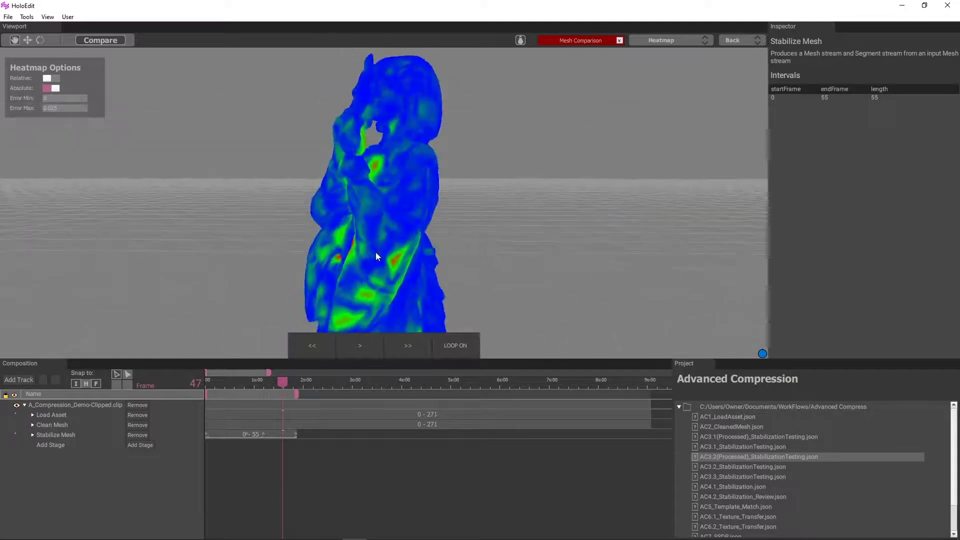
mouse_move(286, 382)
left_mouse_down()
mouse_move(269, 382)
mouse_move(292, 386)
left_mouse_up()
scroll(404, 195, "up", 5)
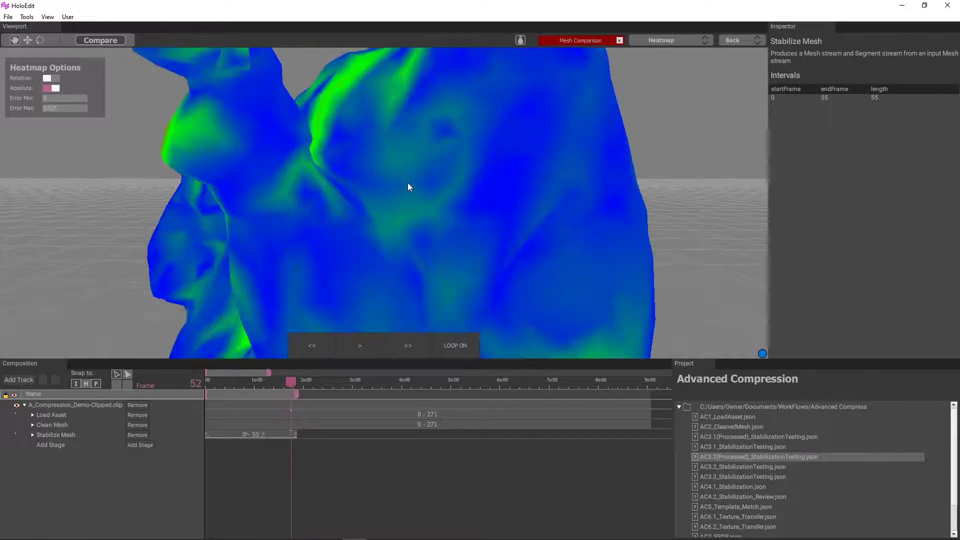
middle_click_drag(408, 187, 422, 224)
scroll(369, 262, "down", 4)
middle_click_drag(369, 263, 216, 283)
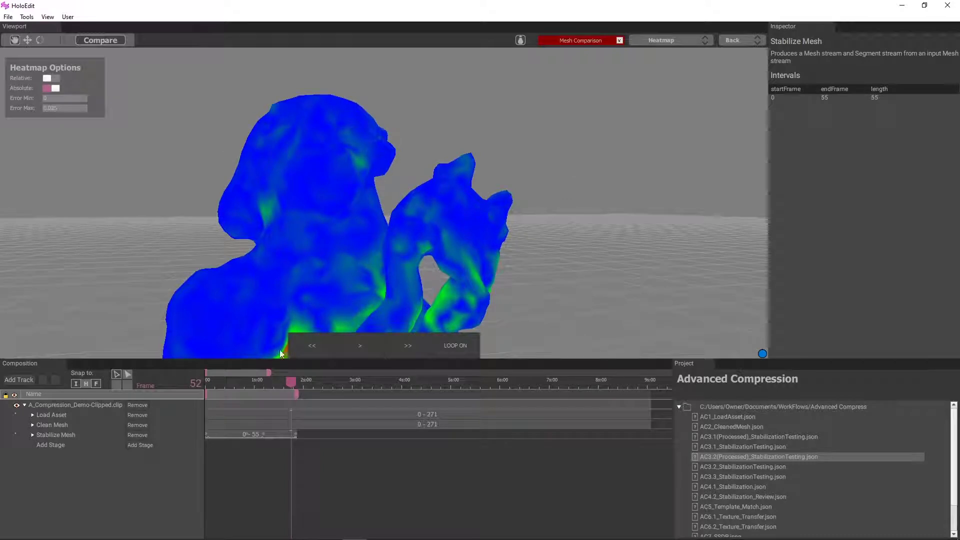
- Move back to frame 33 and inspect the heatmap around the whole figure
left_click_drag(296, 381, 261, 390)
left_click_drag(270, 325, 413, 244)
left_click_drag(306, 293, 375, 322)
scroll(356, 316, "down", 5)
middle_click_drag(336, 308, 361, 218)
left_click_drag(360, 218, 266, 229)
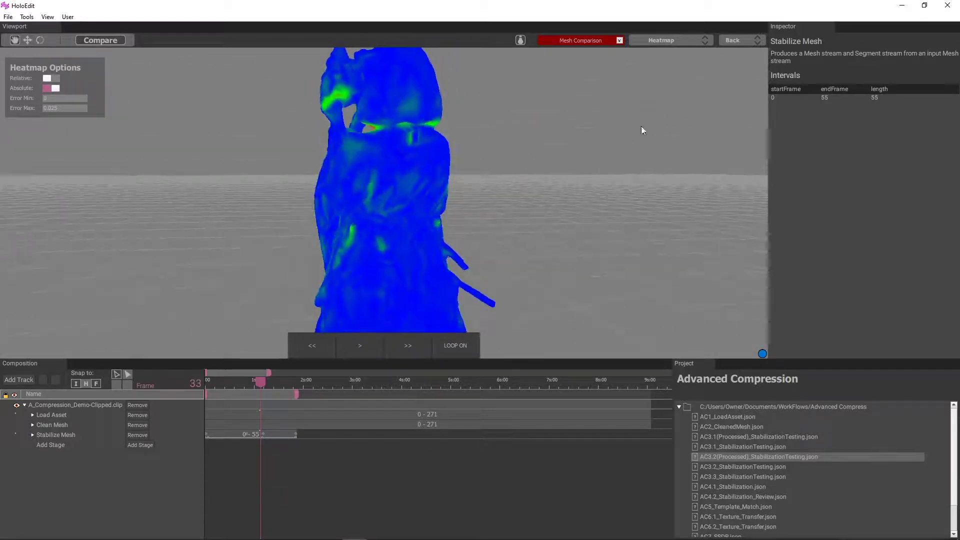
- Compare the two meshes Side By Side at frame 44, closing in on the torso and arms
left_click(677, 43)
left_click(661, 96)
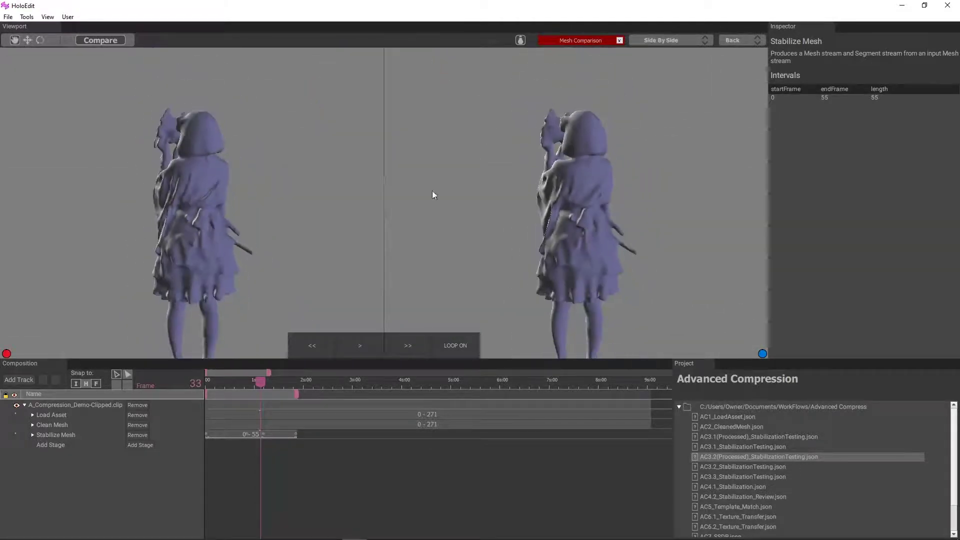
mouse_move(264, 383)
left_mouse_down()
mouse_move(280, 382)
mouse_move(227, 389)
mouse_move(276, 380)
left_mouse_up()
scroll(709, 191, "up", 6)
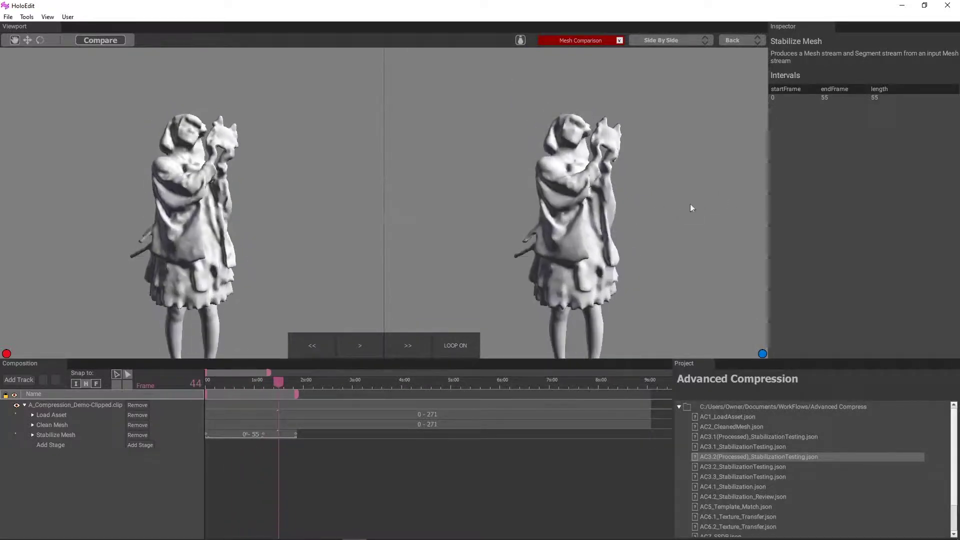
- Return the comparison to Heatmap and examine the torso and arm errors at frame 44
left_click(677, 40)
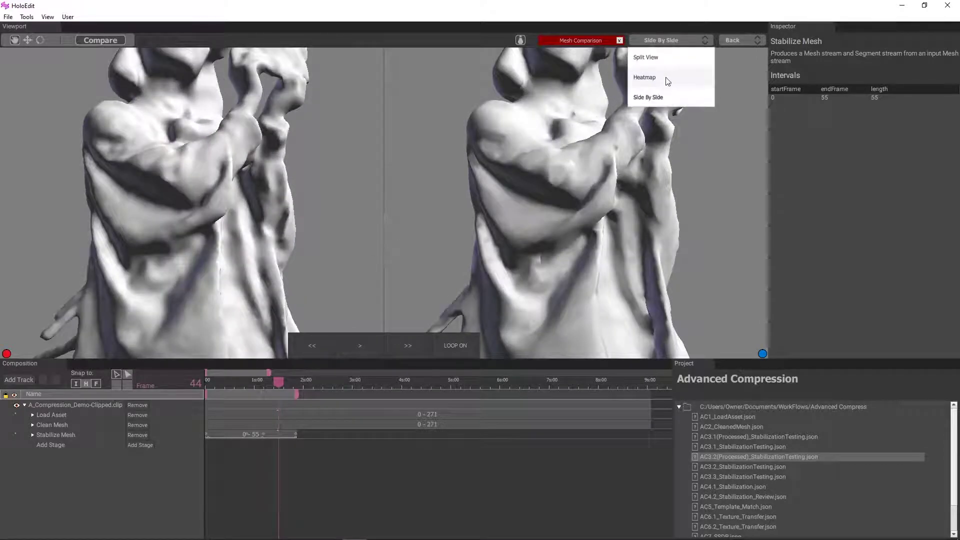
left_click(662, 79)
scroll(420, 140, "down", 3)
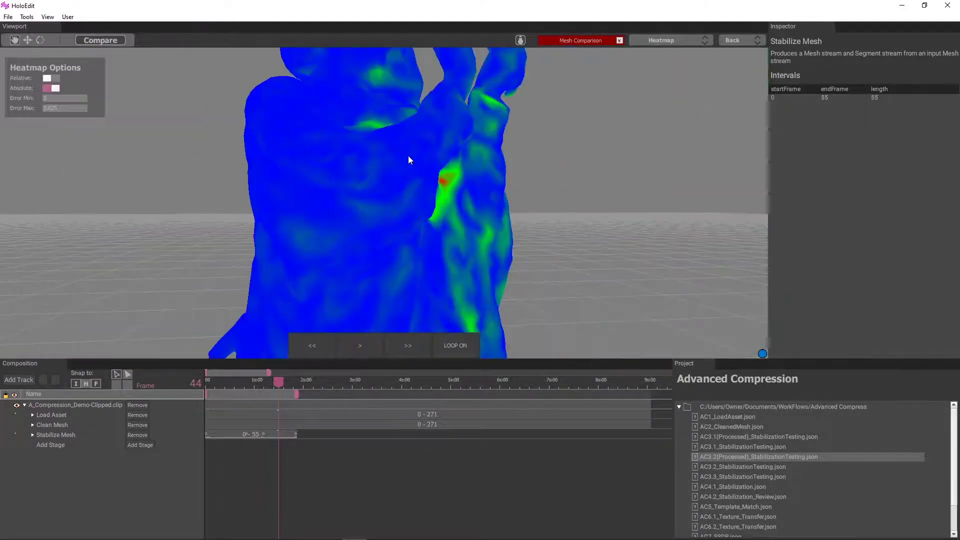
left_click_drag(408, 155, 364, 166)
scroll(347, 181, "down", 1)
- Check the heatmap across earlier frames, frame 47 and frame 25 from several angles
left_click_drag(279, 382, 239, 395)
scroll(337, 207, "down", 3)
mouse_move(337, 208)
left_mouse_down()
mouse_move(352, 181)
mouse_move(345, 191)
left_mouse_up()
left_click_drag(230, 381, 283, 398)
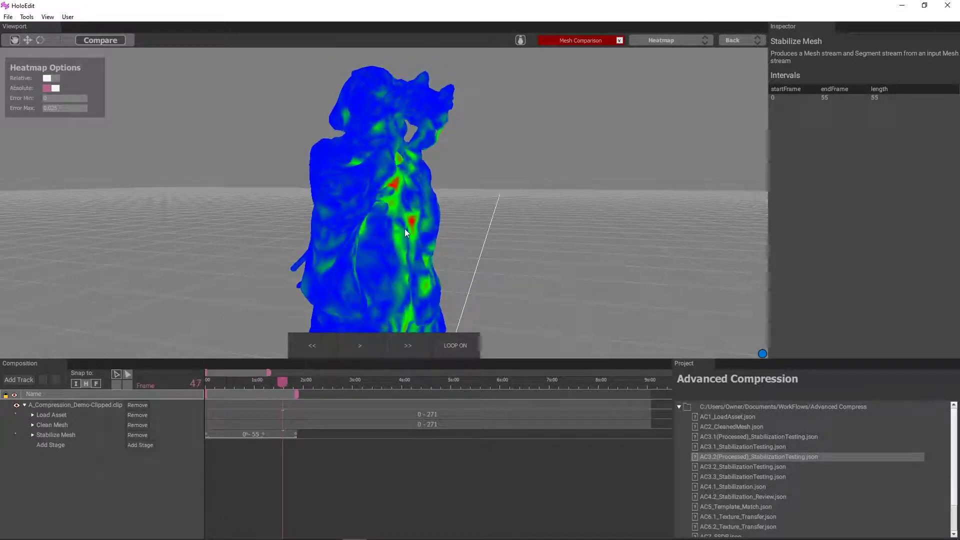
middle_click_drag(404, 229, 266, 225)
scroll(263, 224, "up", 5)
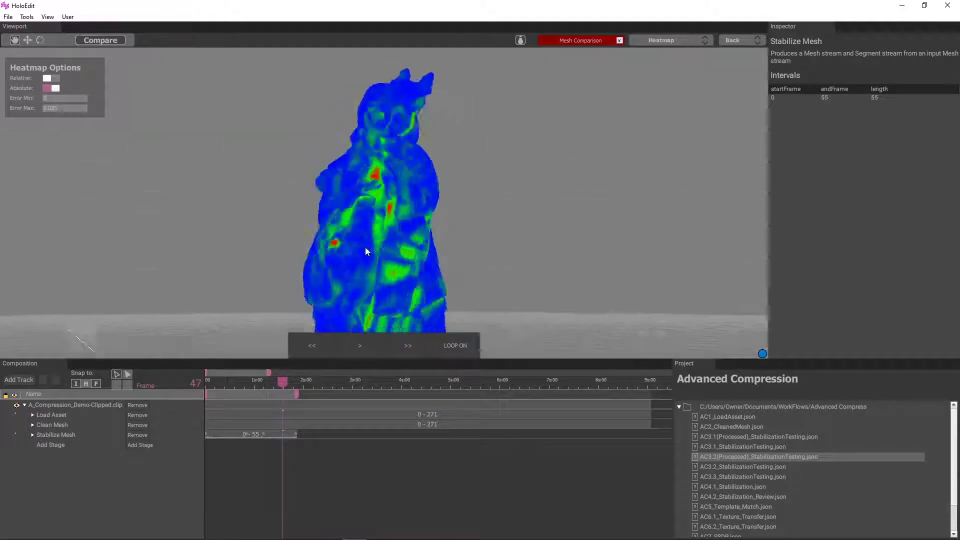
left_click(247, 386)
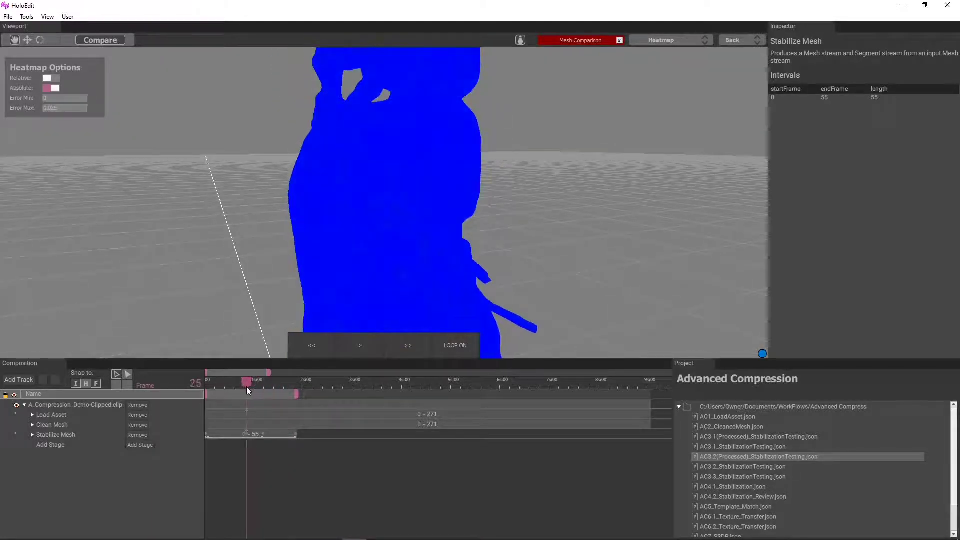
- Inspect the heatmap at frame 32 from several angles, covering the back, coat and legs
left_click_drag(248, 387, 259, 388)
middle_click_drag(363, 131, 357, 167)
scroll(364, 228, "down", 4)
left_click_drag(379, 237, 358, 236)
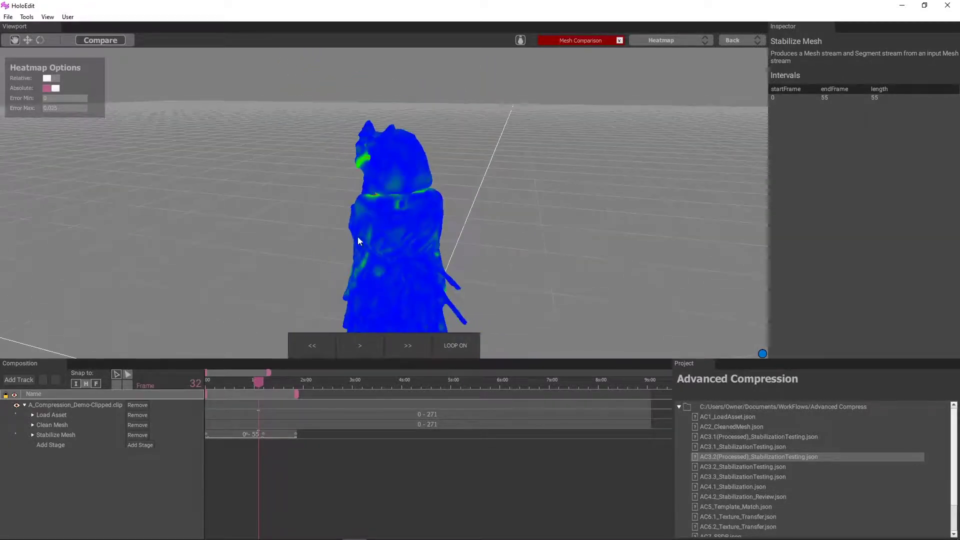
mouse_move(358, 236)
middle_mouse_down()
mouse_move(374, 192)
mouse_move(326, 203)
mouse_move(346, 223)
middle_mouse_up()
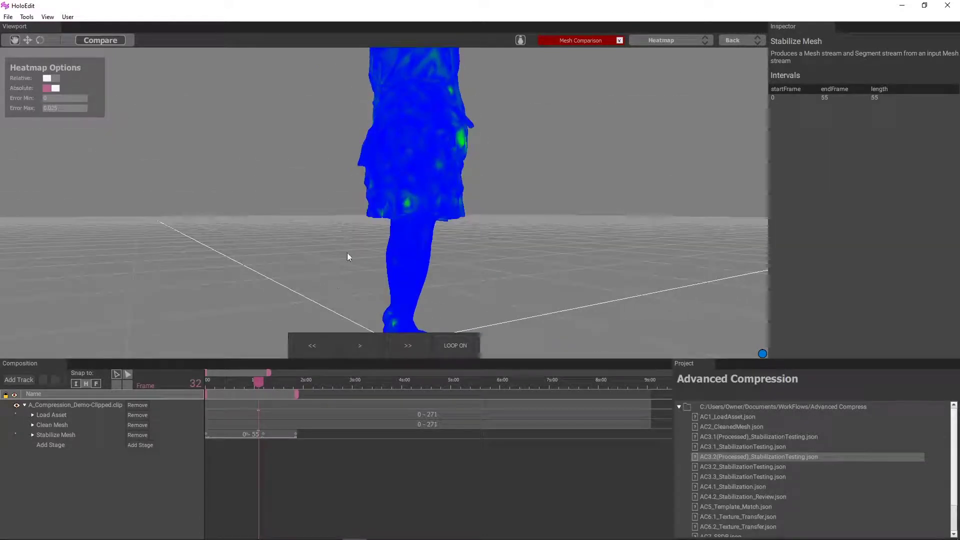
middle_click_drag(349, 257, 288, 317)
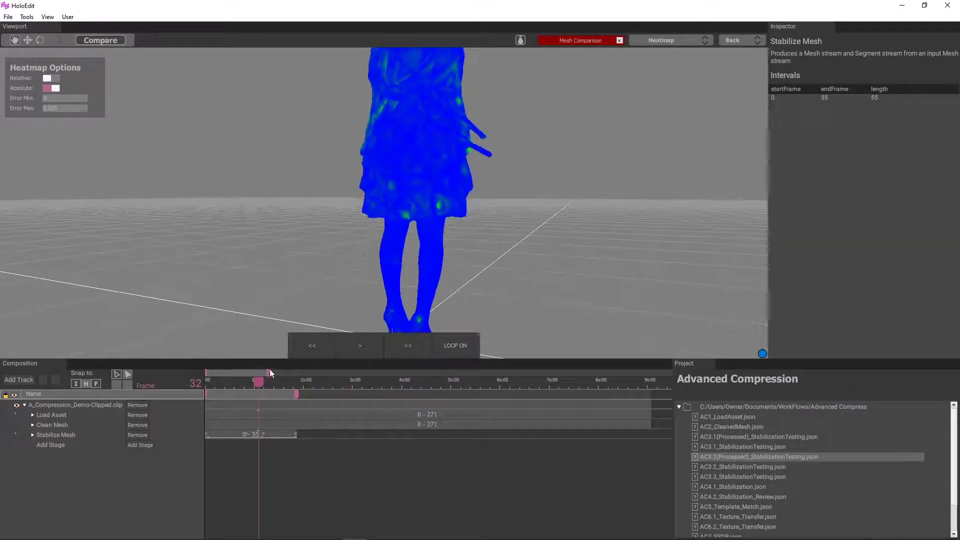
- Examine the heatmap on the coat and skirt around frames 45 and 53 from different sides
left_click_drag(257, 381, 279, 374)
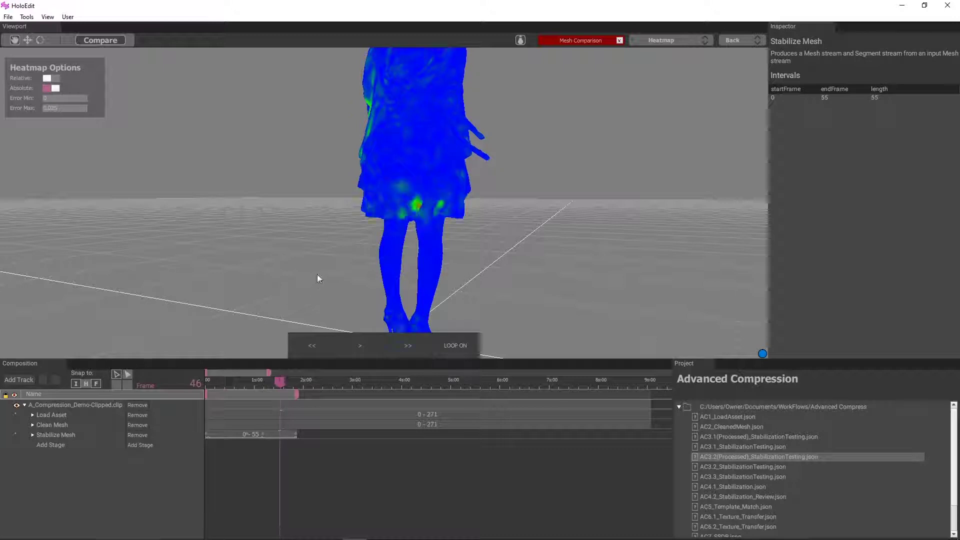
left_click_drag(317, 275, 384, 207)
scroll(384, 208, "up", 2)
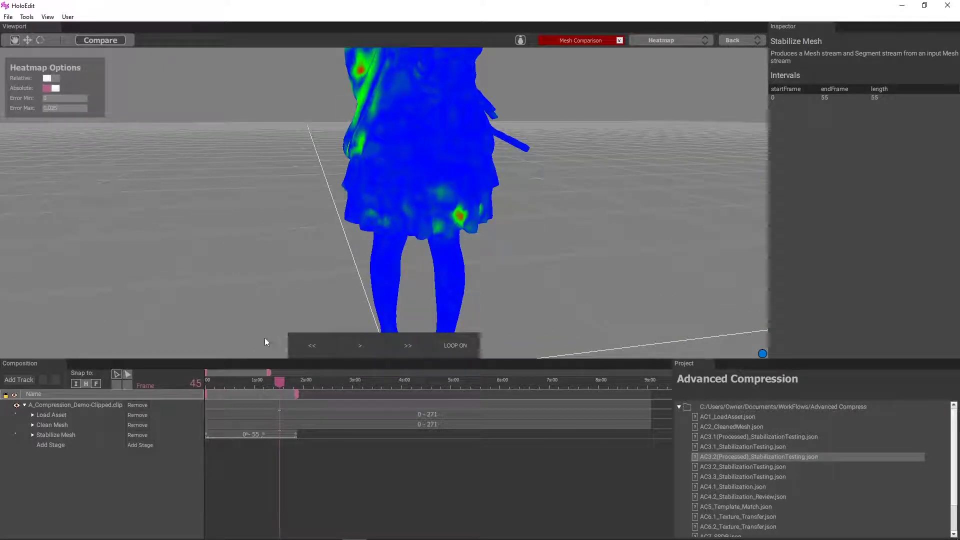
left_click_drag(281, 381, 293, 383)
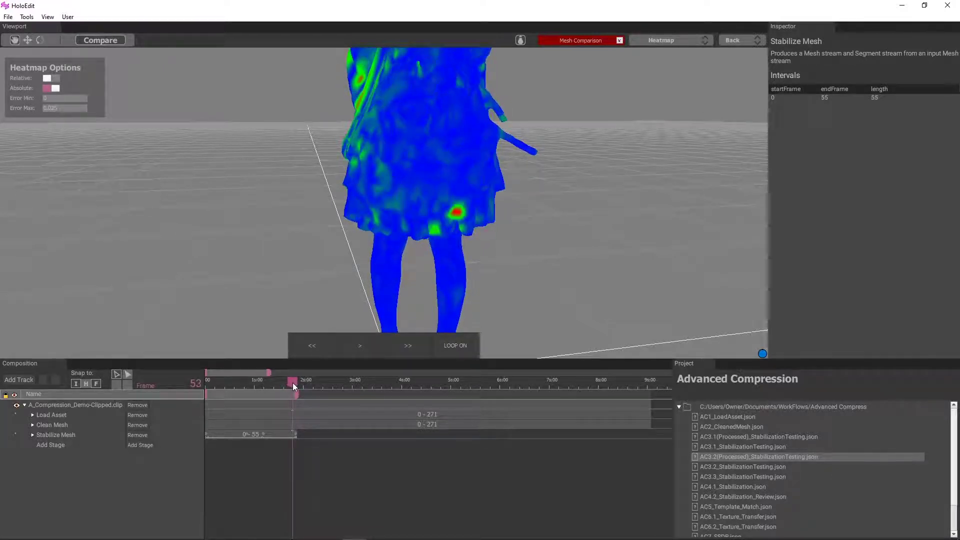
middle_click_drag(310, 222, 388, 85)
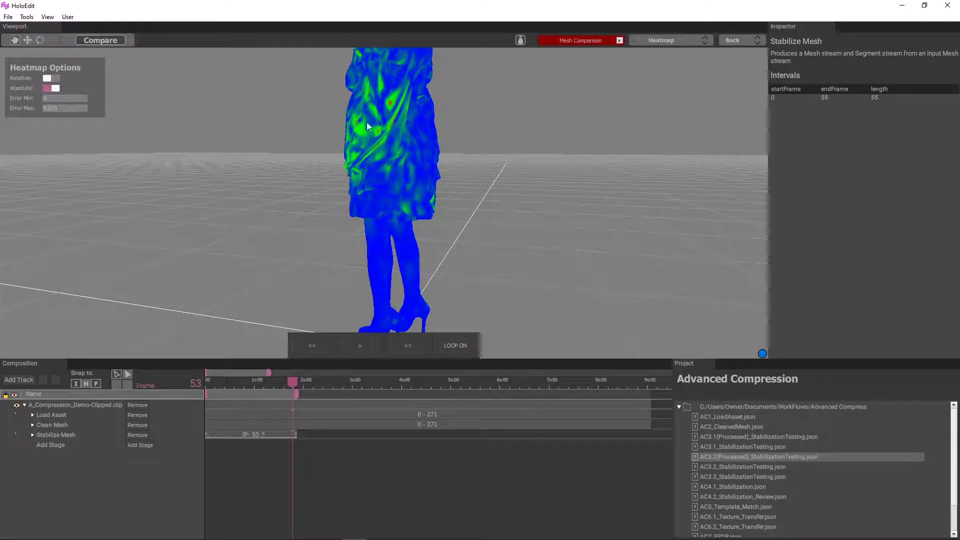
middle_click_drag(367, 122, 208, 176)
- Set the heatmap's Error Max to 0.03 and examine the high-error spot near the hem at frame 53
left_click(88, 108)
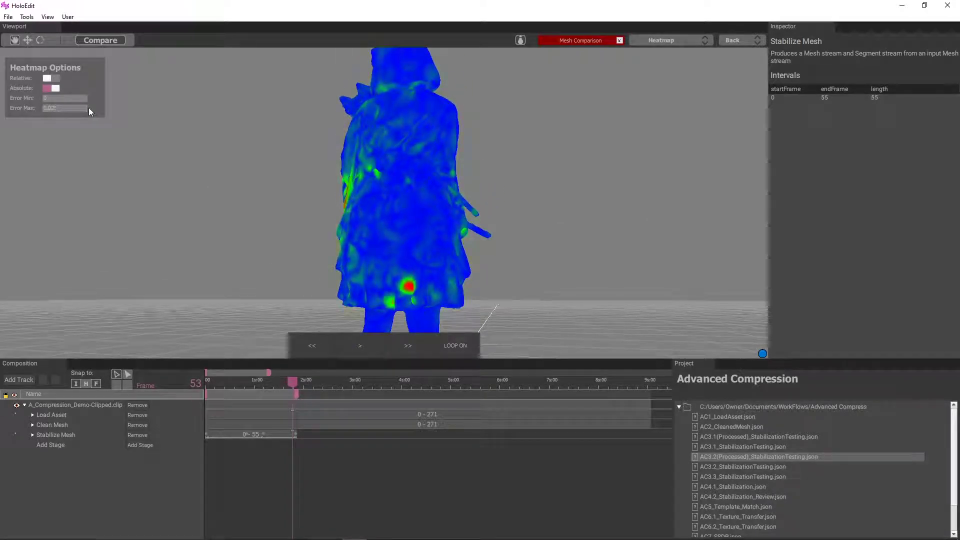
type("0")
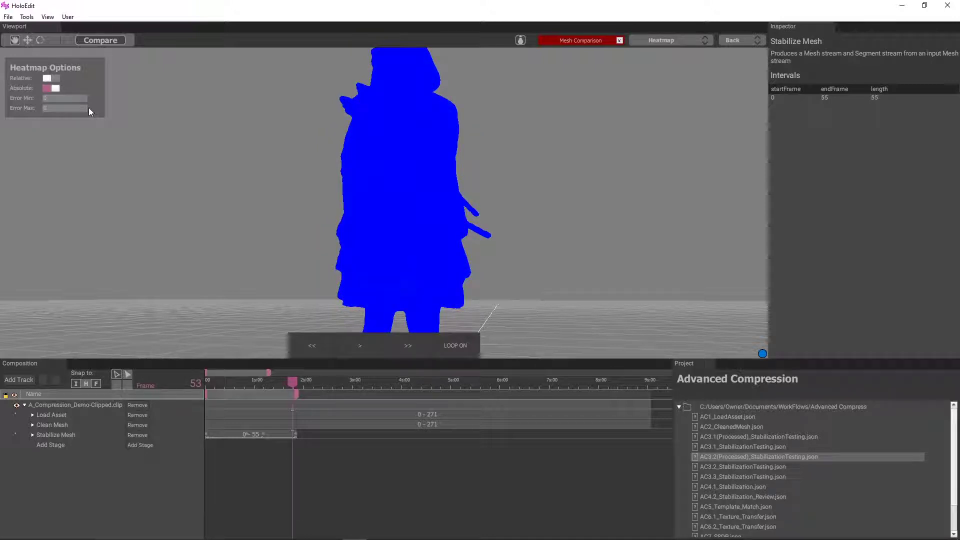
type(".03")
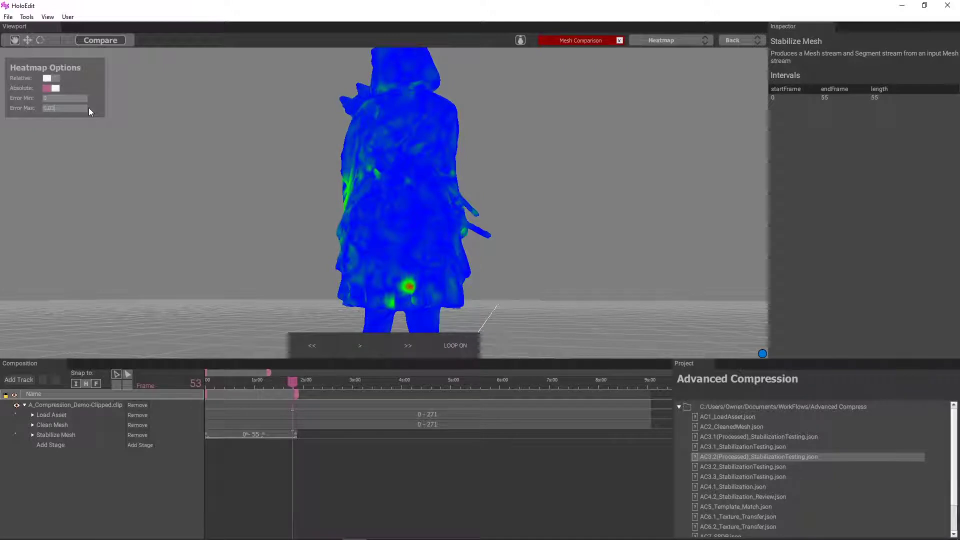
scroll(387, 222, "up", 8)
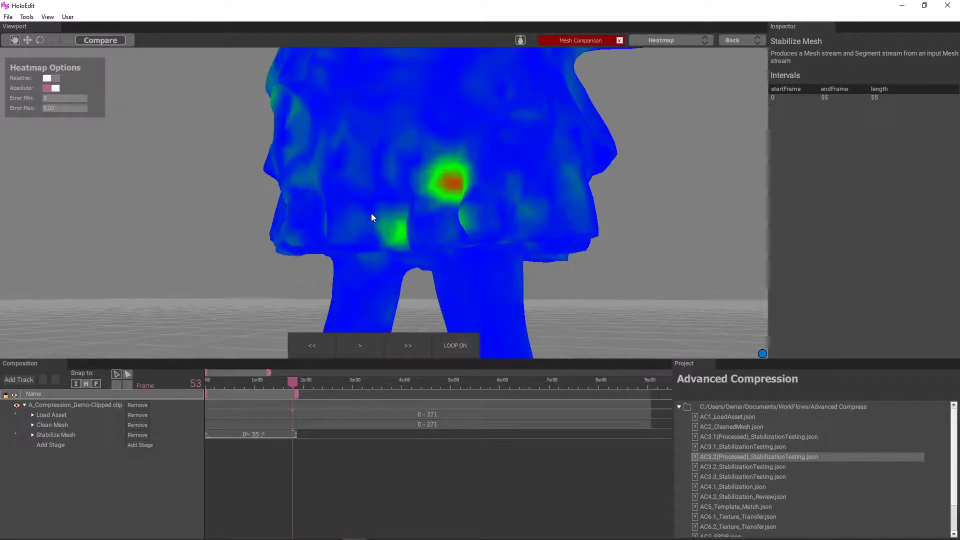
left_click_drag(371, 214, 449, 227)
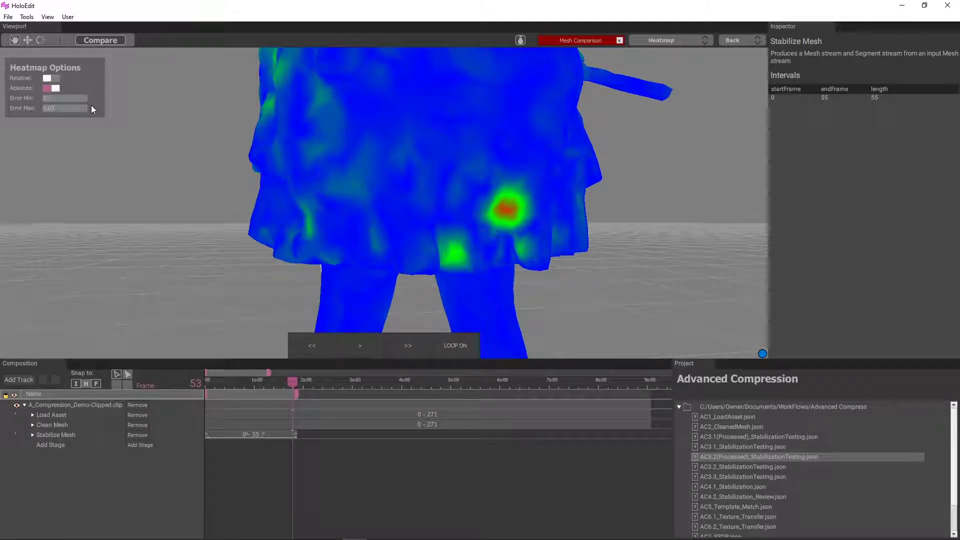
- Raise the heatmap's Error Max to 0.035, check the hem spot again, and raise it to 0.04
type("5")
scroll(195, 150, "down", 4)
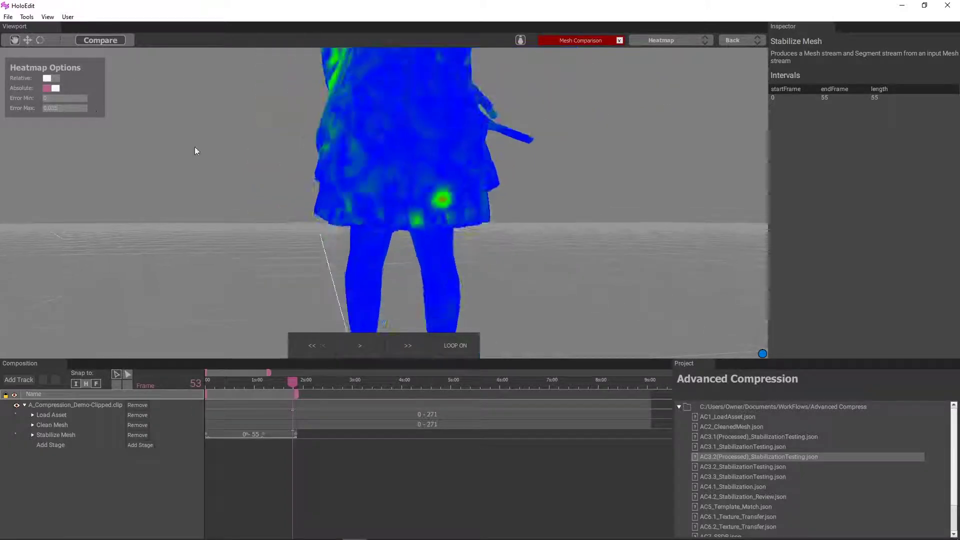
left_click_drag(195, 150, 89, 110)
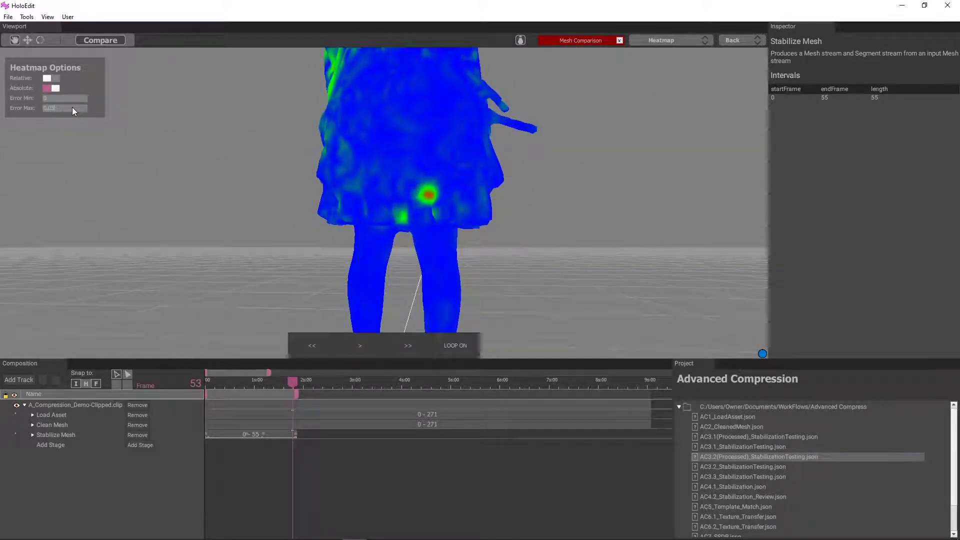
key("BackSpace")
key("BackSpace")
key("BackSpace")
key("BackSpace")
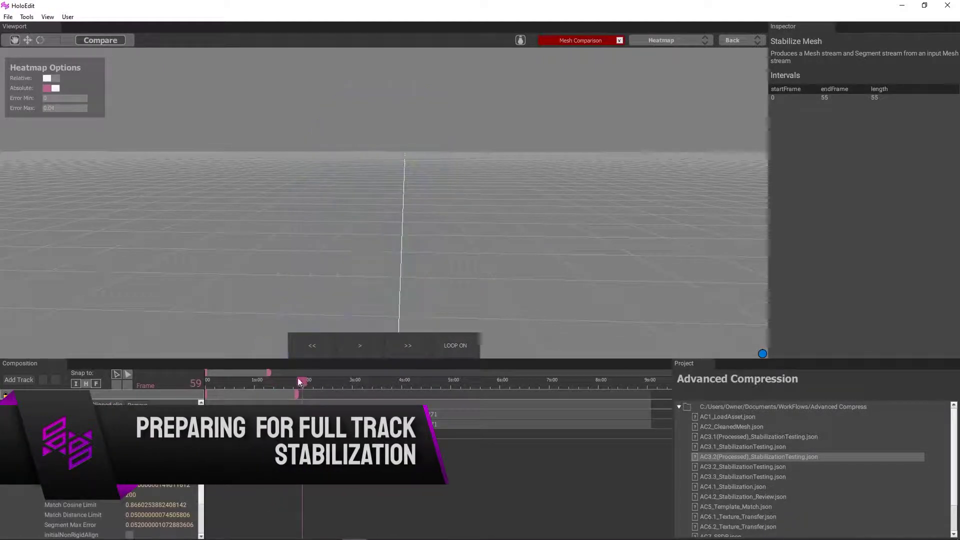
- Move to frame 60 and set the Stabilize Mesh stage's alphaPoint to 0.02
left_click_drag(299, 380, 304, 407)
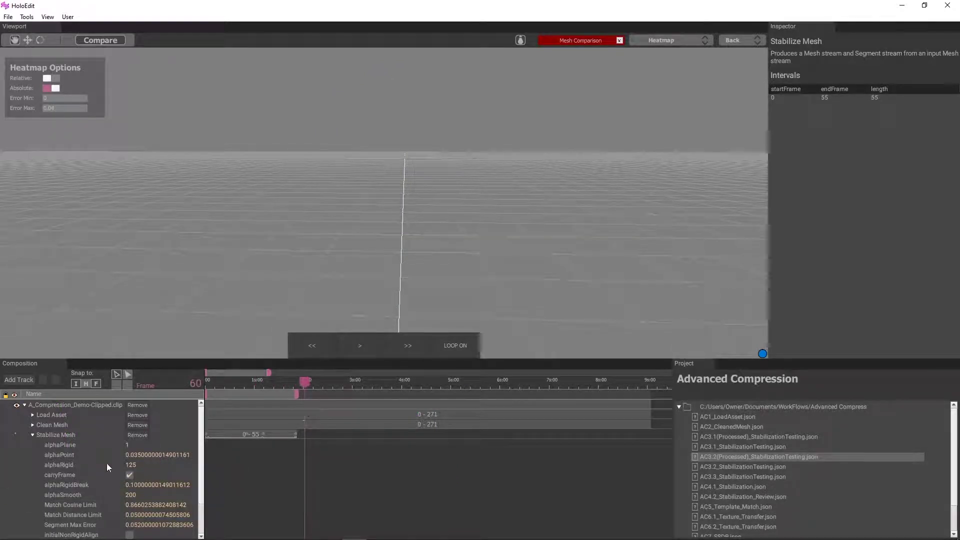
left_click(133, 454)
double_click(133, 454)
type("0.0")
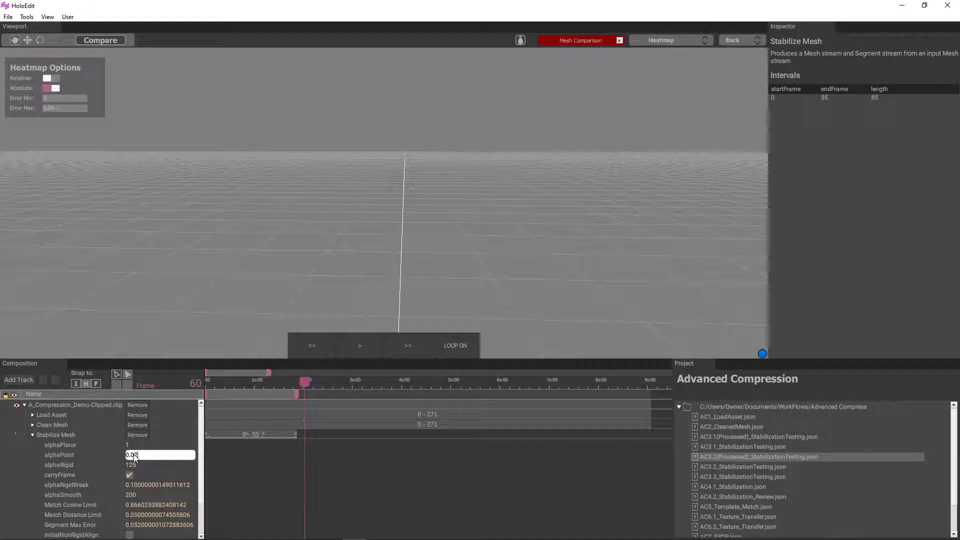
key("Return")
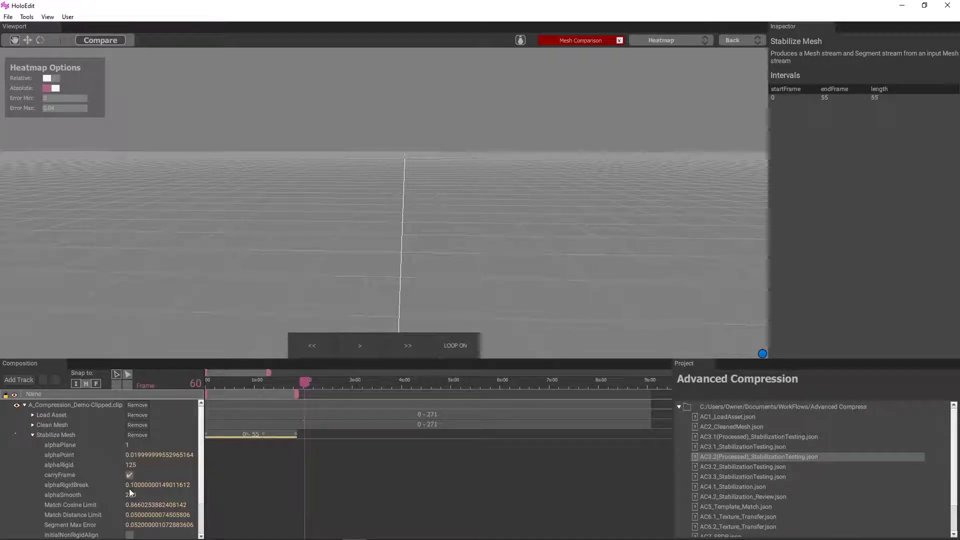
- Set the Stabilize Mesh stage's Segment Max Error to 0.04
scroll(135, 495, "down", 1)
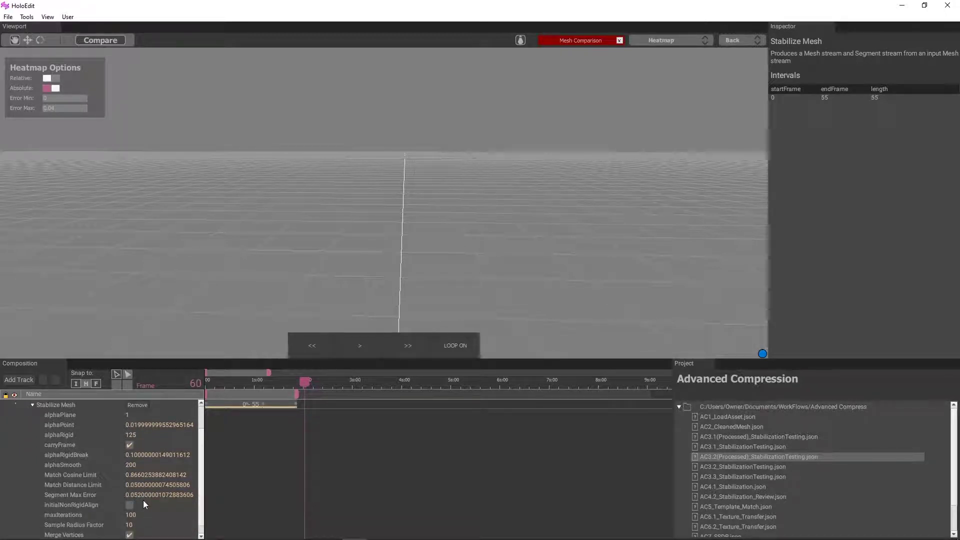
double_click(144, 496)
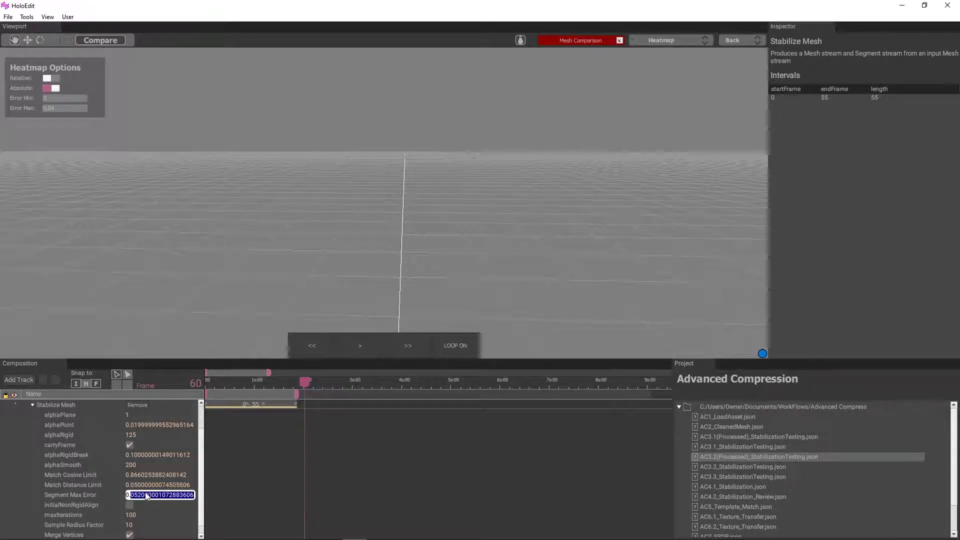
left_click(134, 525)
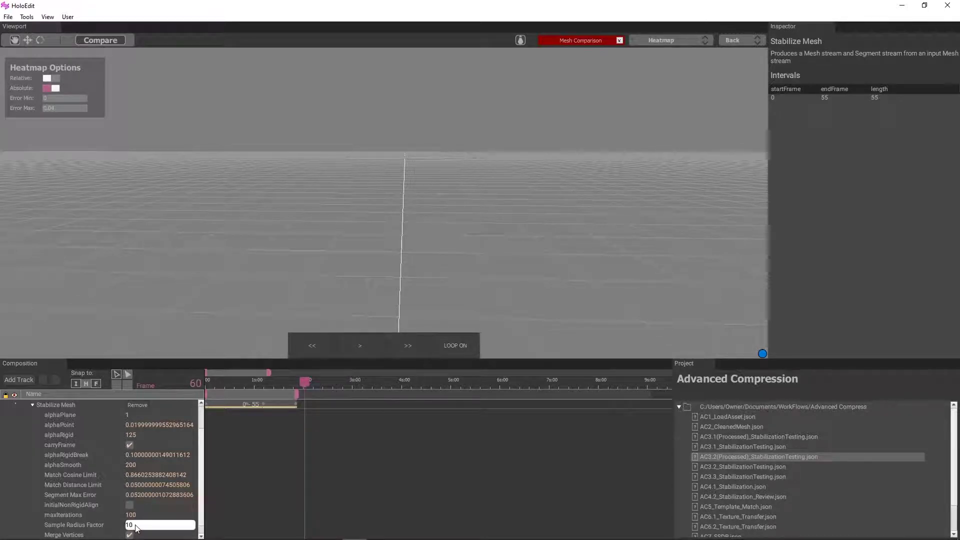
left_click(158, 496)
double_click(158, 495)
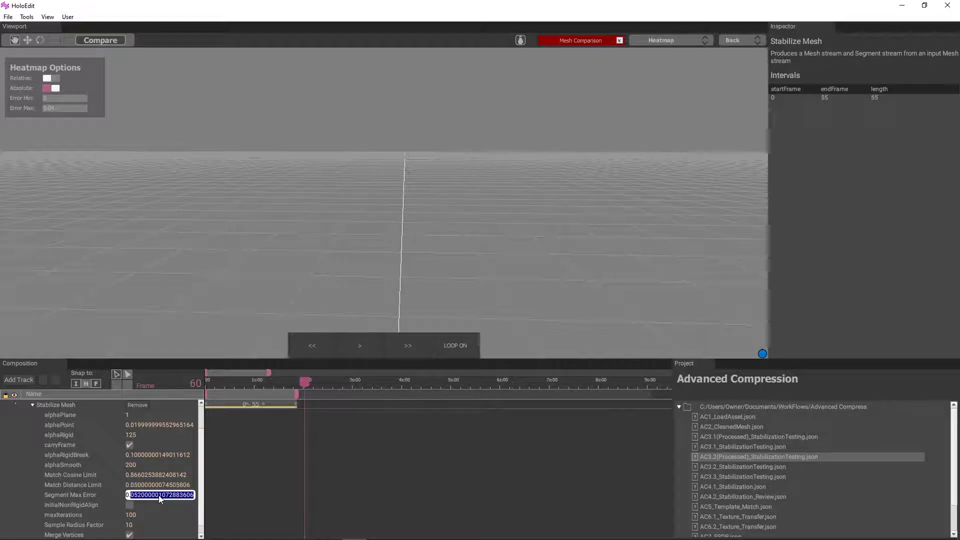
type("0.03999999910593033")
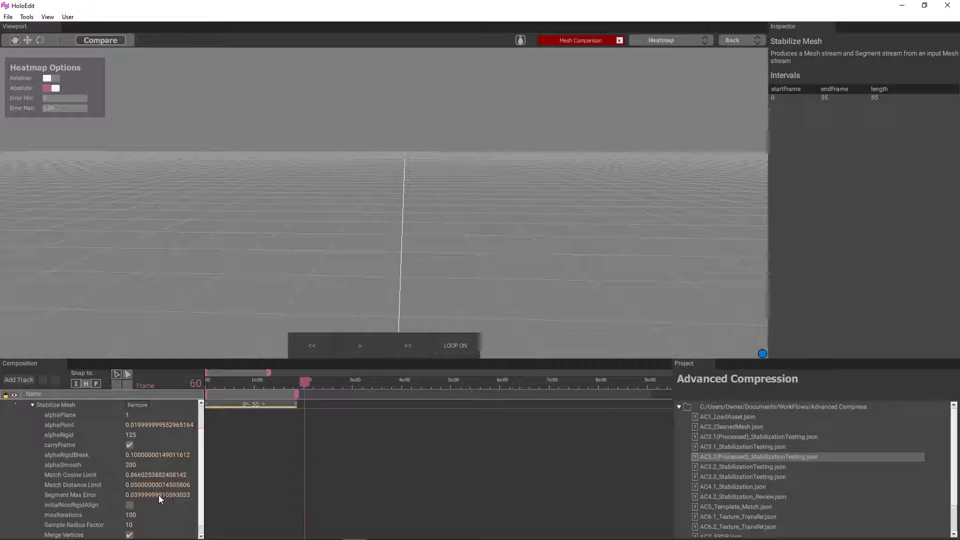
type("4")
key("Return")
scroll(150, 497, "up", 2)
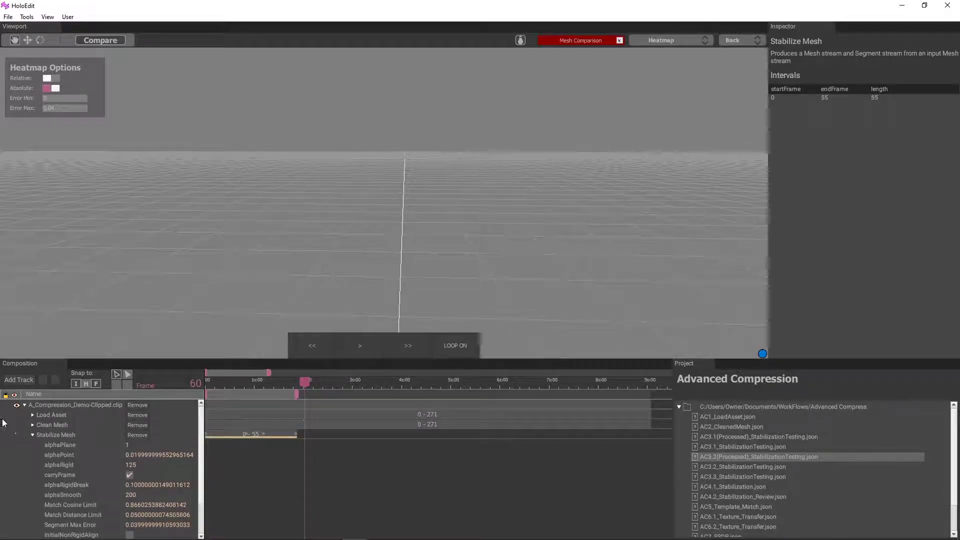
- Review the edited Stabilize Mesh parameters and collapse the stage
left_click(32, 435)
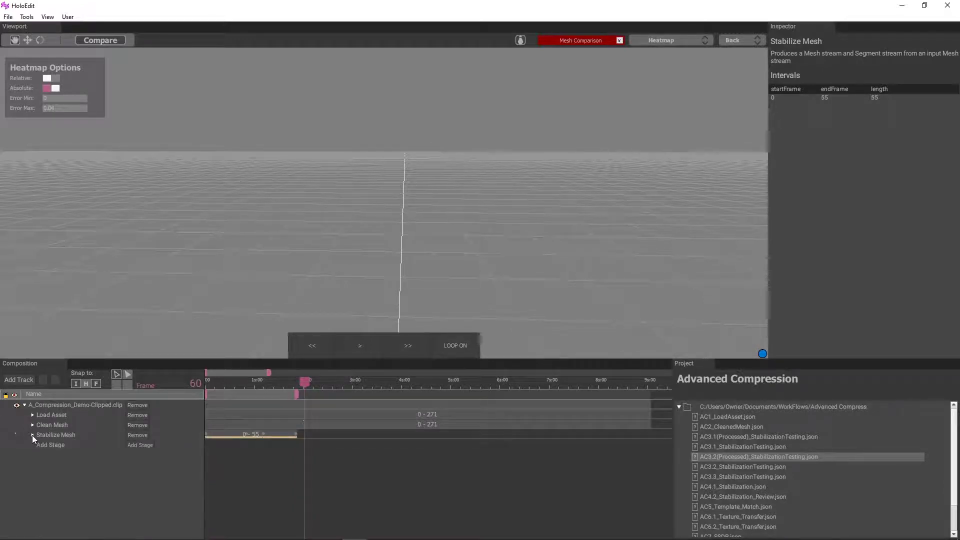
left_click(32, 435)
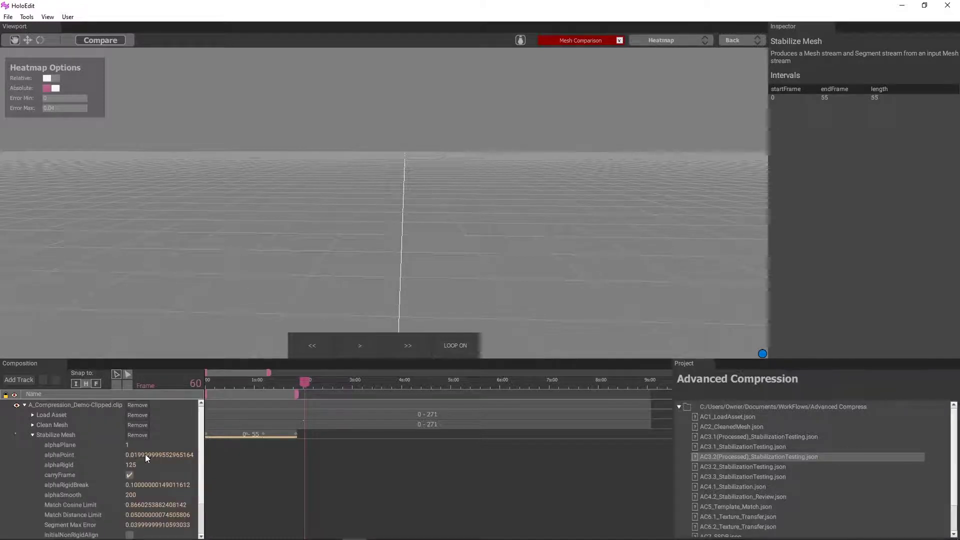
left_click(32, 435)
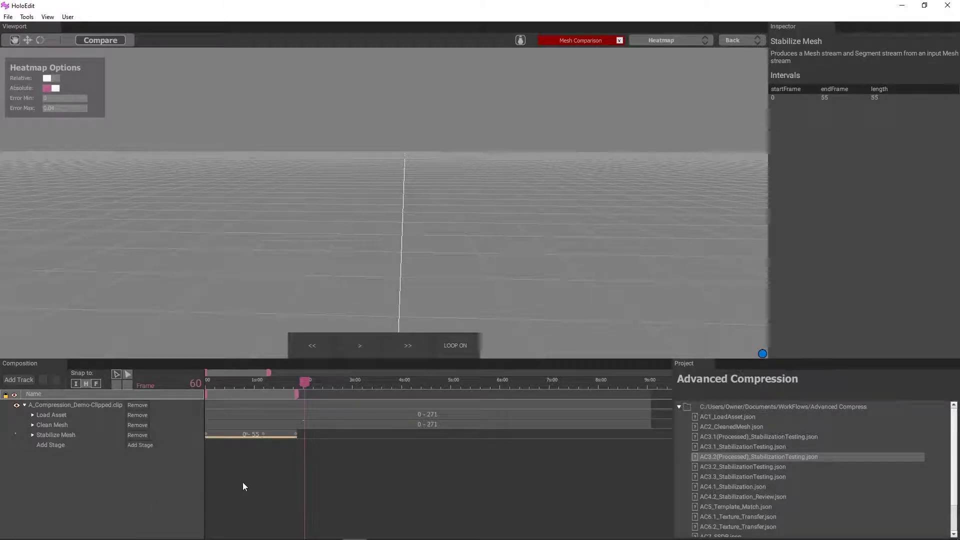
- Display the Load Asset interval's mesh and inspect the figure's upper body at frame 60
scroll(242, 483, "up", 1)
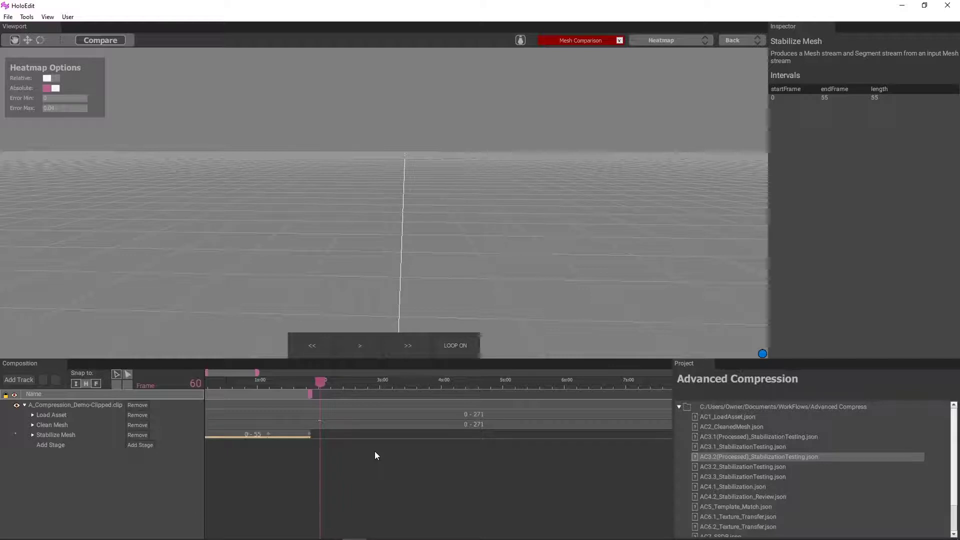
left_click(335, 413)
middle_click_drag(299, 241, 308, 220)
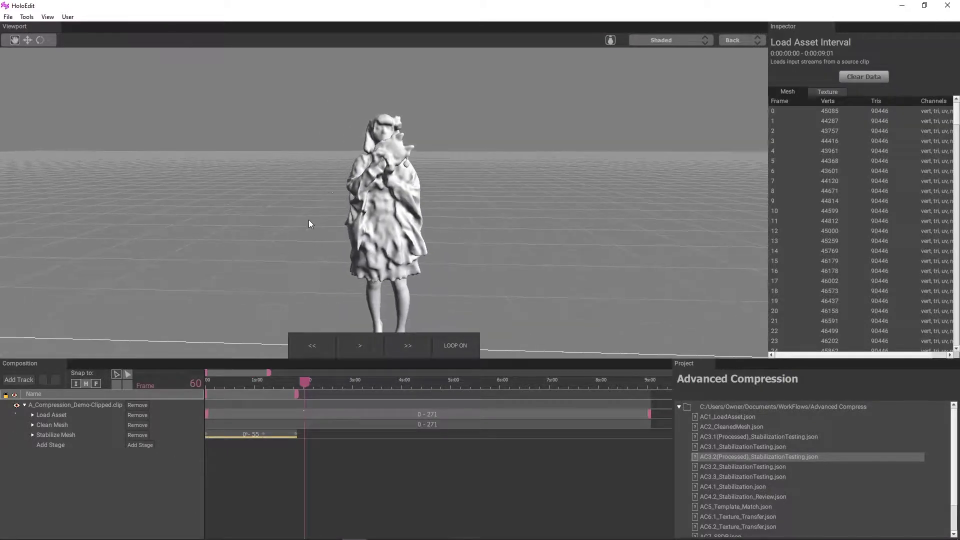
right_click_drag(308, 220, 350, 118)
middle_click_drag(350, 118, 346, 155)
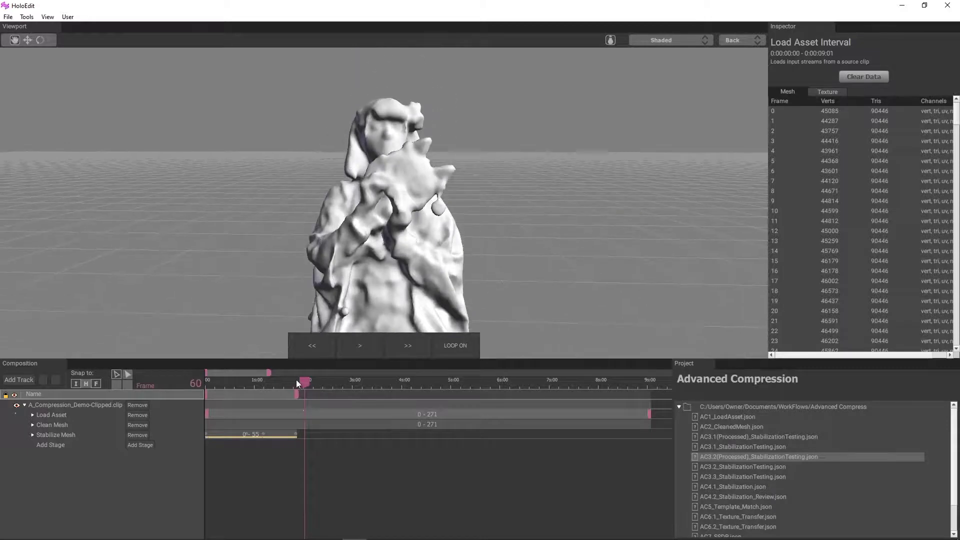
- Go to frame 94 of Load Asset and examine the outstretched arms and hands up close
left_click_drag(305, 382, 360, 386)
scroll(334, 275, "down", 2)
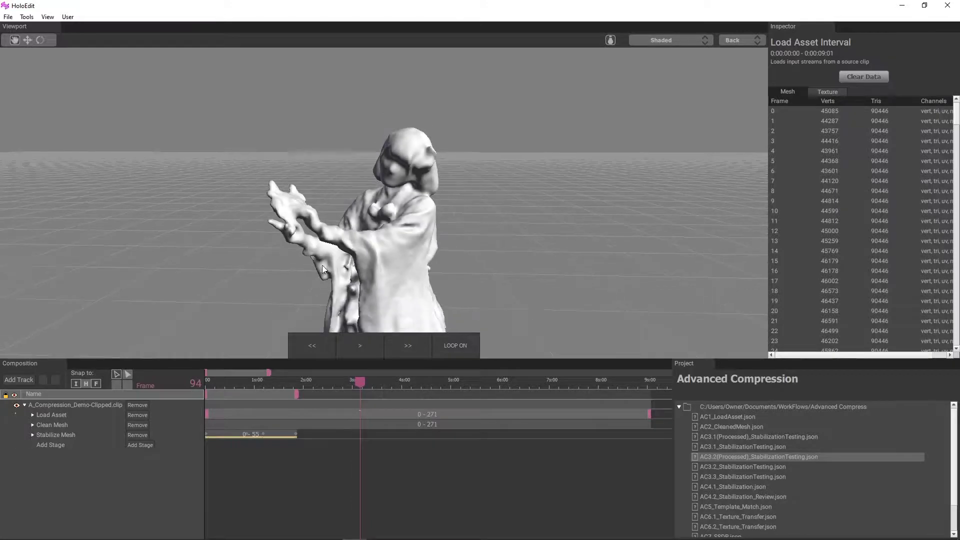
left_click_drag(322, 265, 352, 268)
mouse_move(352, 267)
middle_mouse_down()
mouse_move(403, 277)
mouse_move(401, 269)
mouse_move(436, 256)
mouse_move(362, 263)
mouse_move(358, 302)
middle_mouse_up()
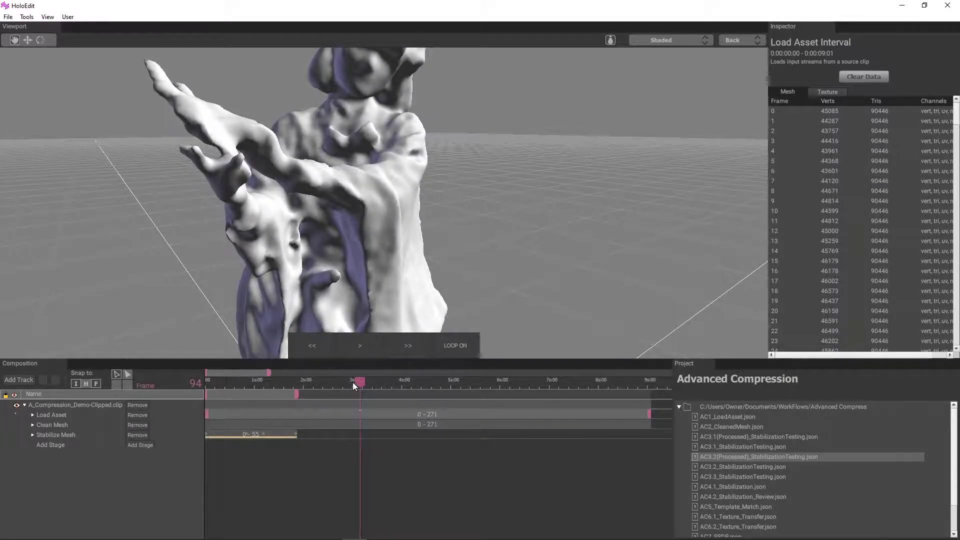
- Advance to frame 95 and inspect the arms, hands and coat from both sides
mouse_move(358, 383)
left_mouse_down()
mouse_move(295, 386)
mouse_move(361, 389)
left_mouse_up()
scroll(349, 314, "down", 3)
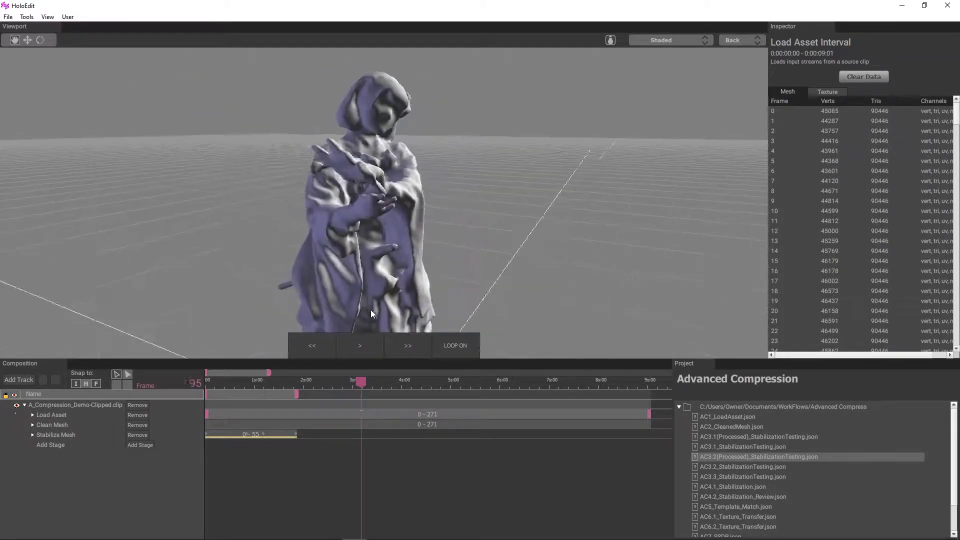
middle_click_drag(371, 311, 385, 277)
scroll(401, 292, "up", 3)
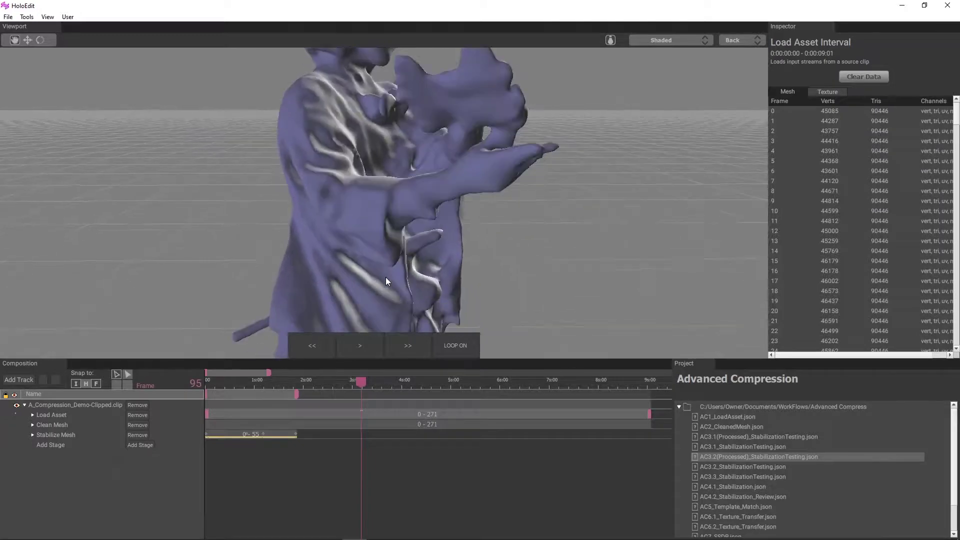
left_click_drag(386, 277, 322, 297)
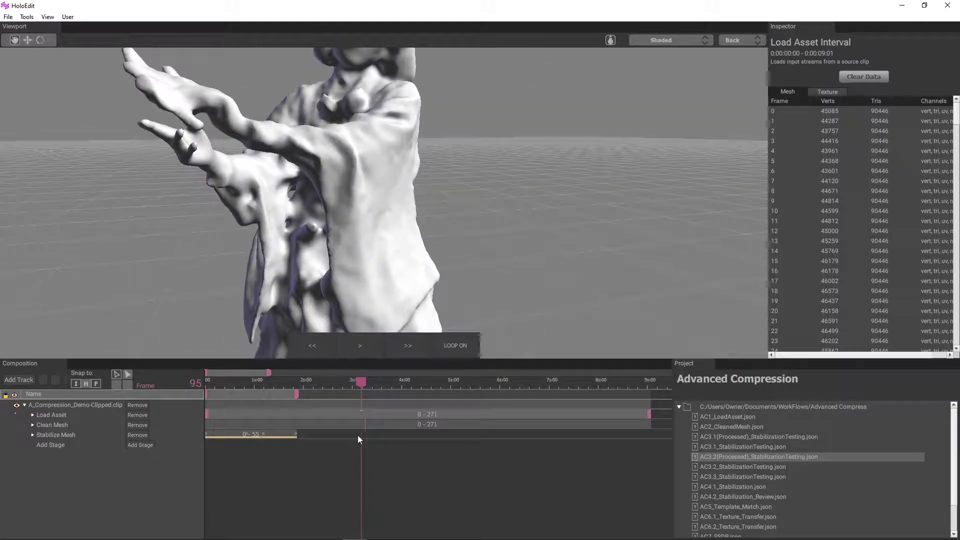
- Add a Stabilize Mesh interval covering frames 56–94, directly after the 0–55 interval
left_click_drag(362, 384, 359, 383)
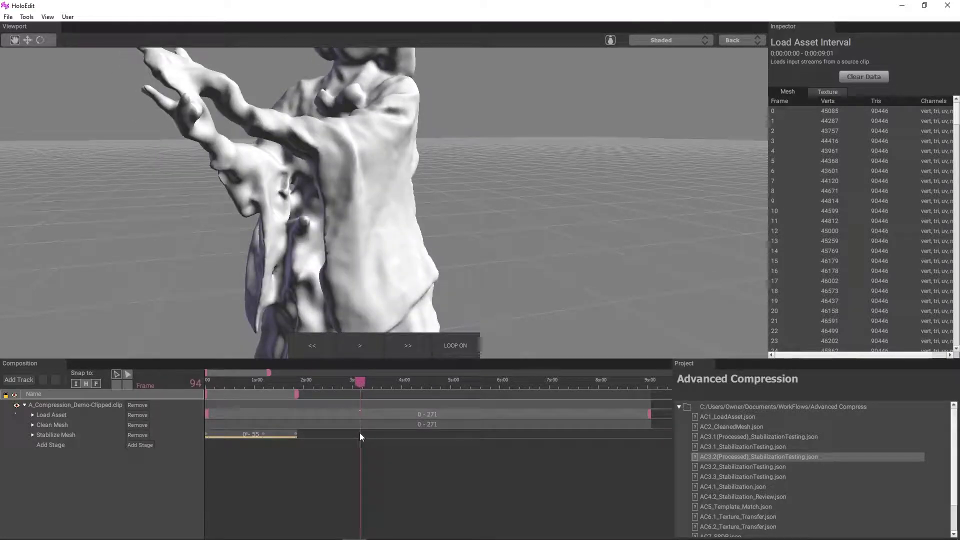
left_click_drag(359, 433, 298, 437)
right_click(304, 436)
left_click(311, 441)
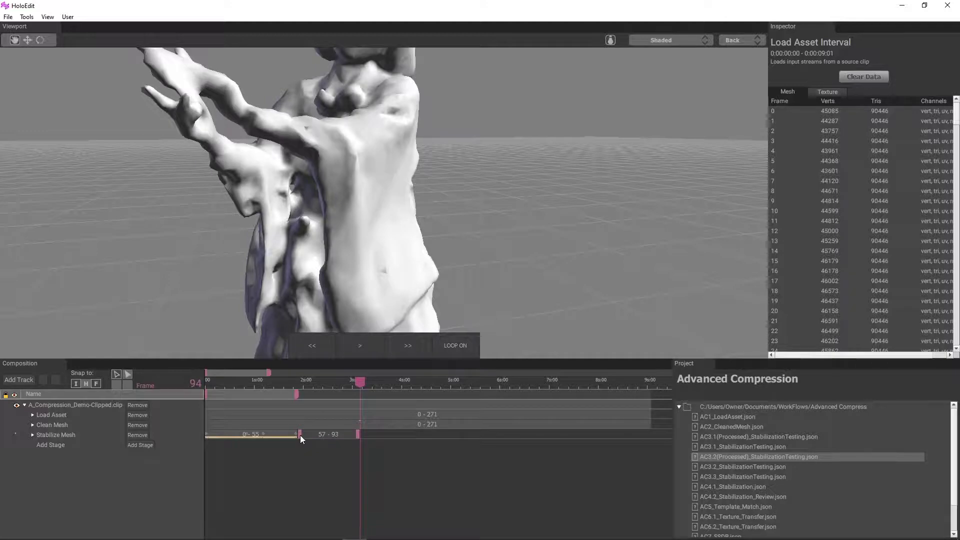
left_click(318, 431)
left_click_drag(358, 433, 359, 434)
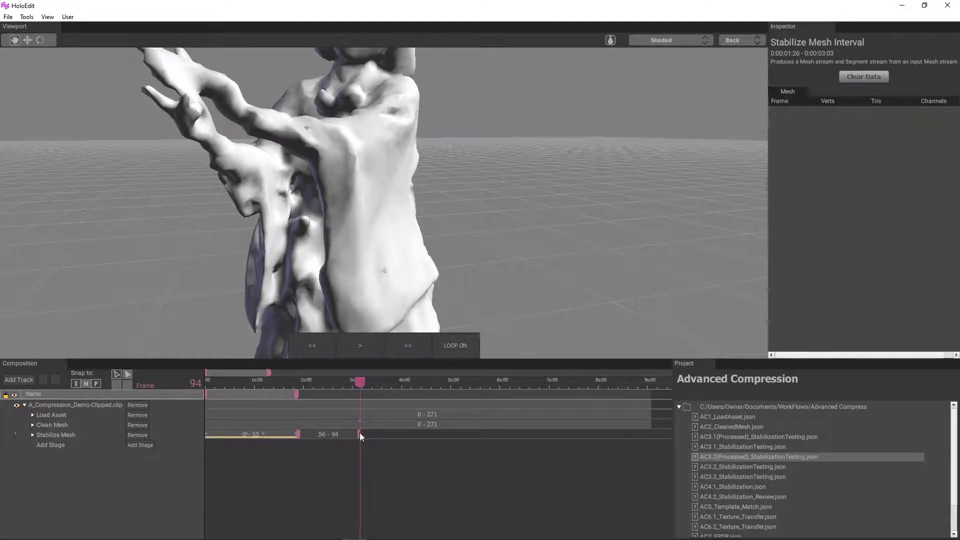
- Check the figure's pose up to frame 114, then add a Stabilize Mesh interval for frames 95–107
left_click_drag(172, 172, 245, 182)
middle_click_drag(246, 187, 205, 170)
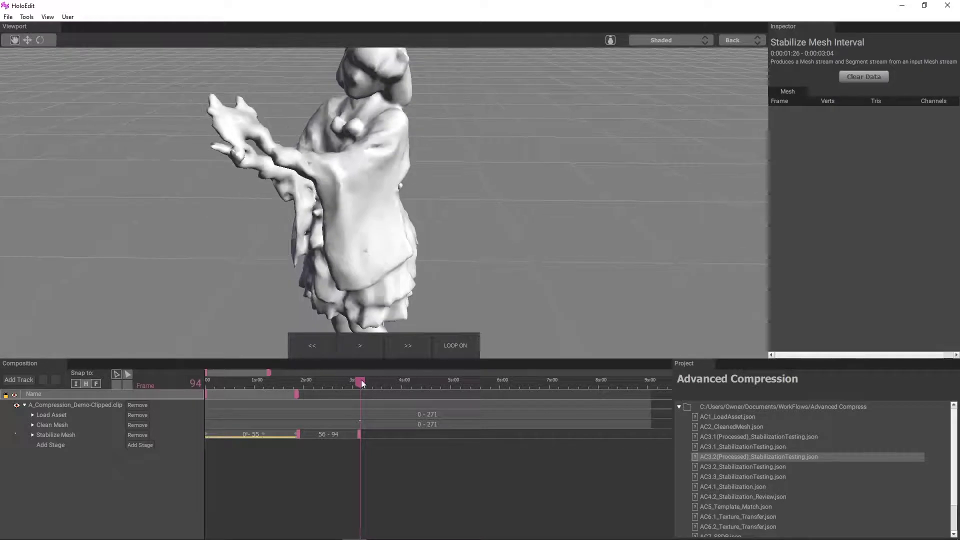
left_click_drag(363, 383, 393, 383)
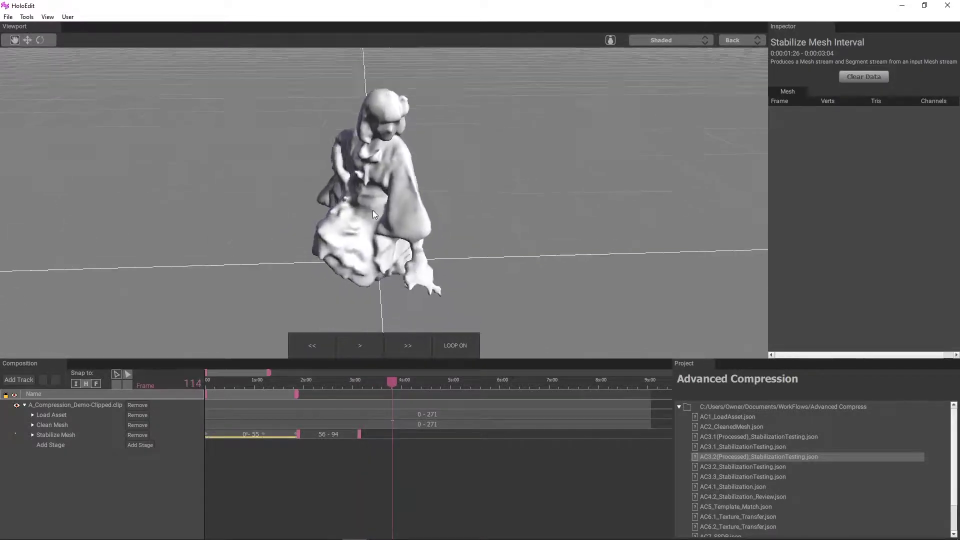
middle_click_drag(374, 215, 385, 300)
left_click_drag(394, 380, 380, 388)
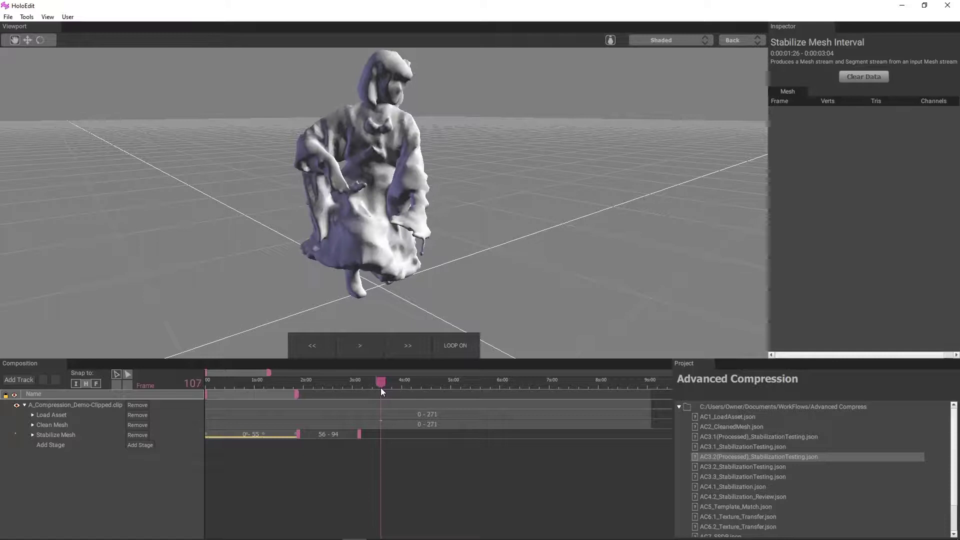
right_click(361, 435)
left_click(376, 440)
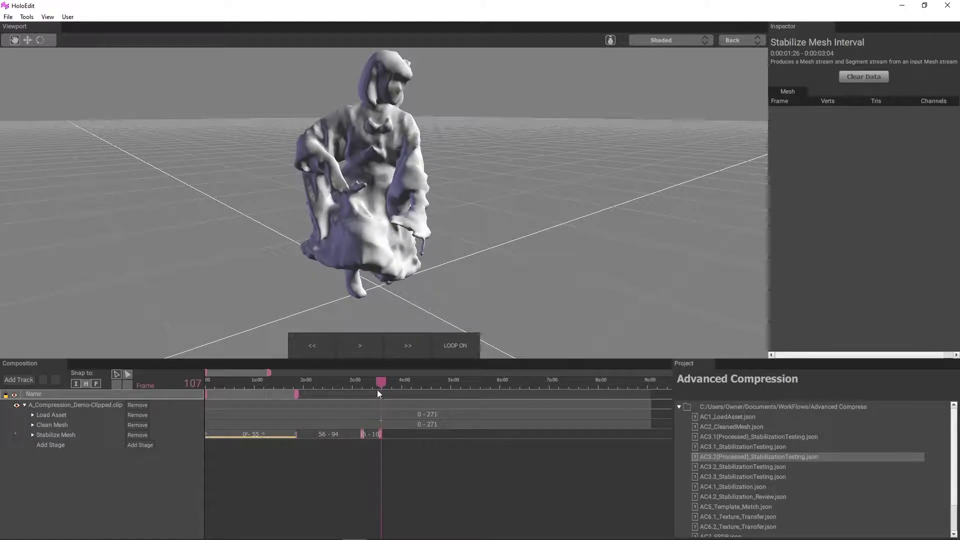
- Move the playhead to frame 136 and add a Stabilize Mesh interval covering frames 108–135
left_click_drag(385, 382, 427, 392)
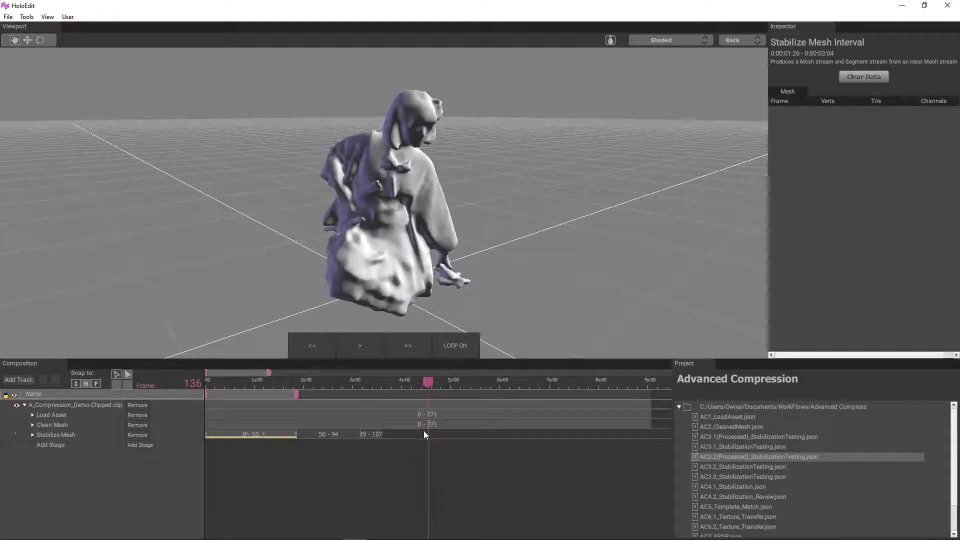
left_click_drag(426, 434, 384, 440)
right_click(383, 440)
left_click(404, 439)
scroll(422, 434, "up", 2)
left_click_drag(428, 434, 430, 435)
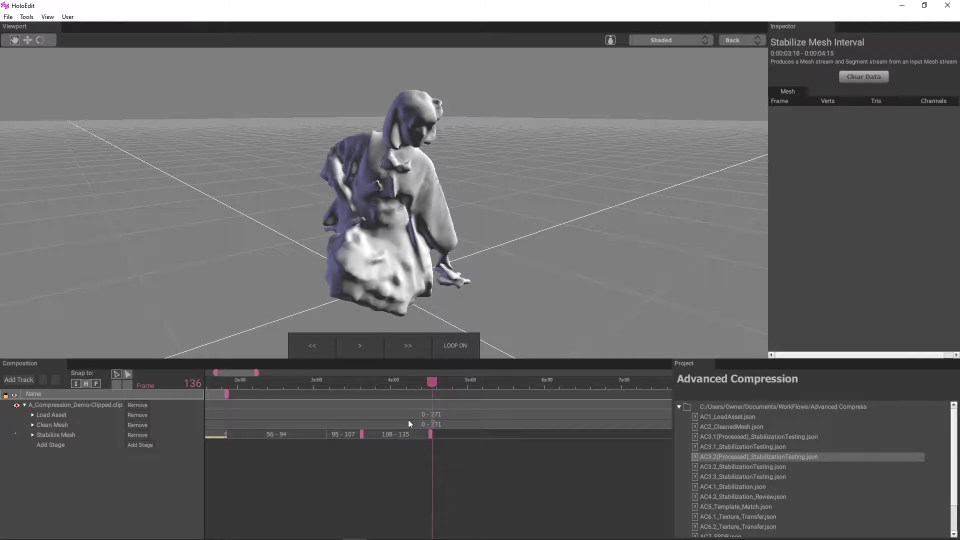
- Inspect the kneeling figure up to frame 159 and add a Stabilize Mesh interval for frames 136–159
left_click_drag(466, 310, 395, 290)
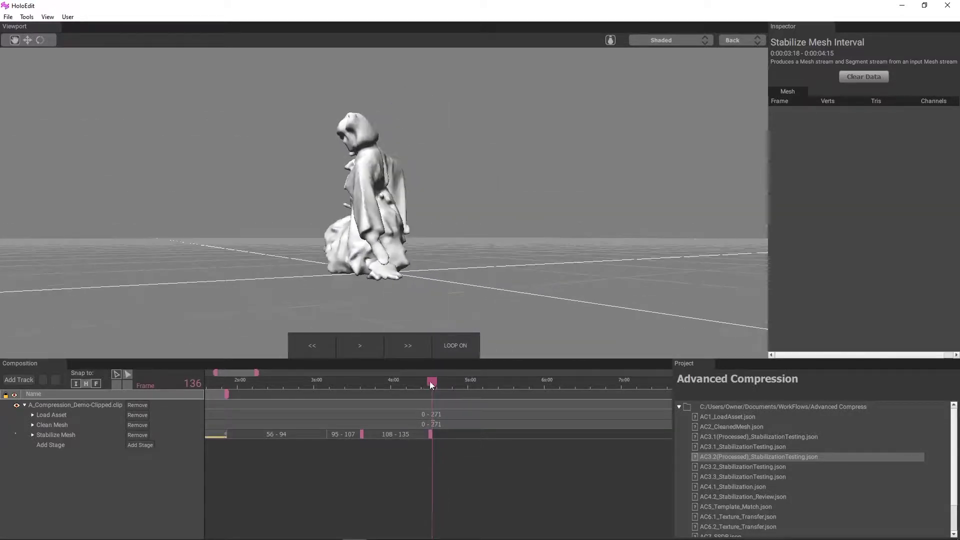
left_click_drag(433, 384, 456, 384)
mouse_move(437, 270)
left_mouse_down()
mouse_move(584, 263)
mouse_move(532, 254)
mouse_move(425, 292)
mouse_move(431, 303)
mouse_move(436, 287)
left_mouse_up()
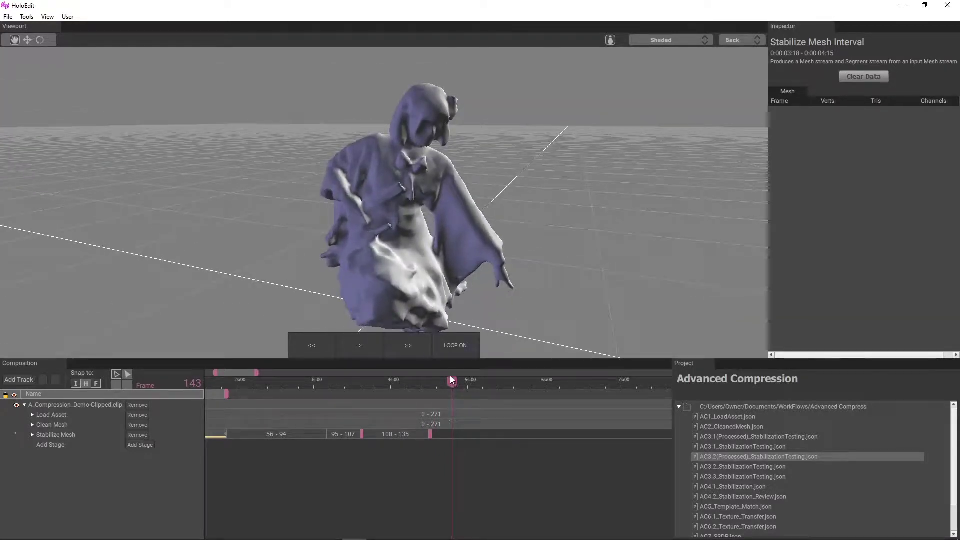
left_click_drag(452, 382, 493, 396)
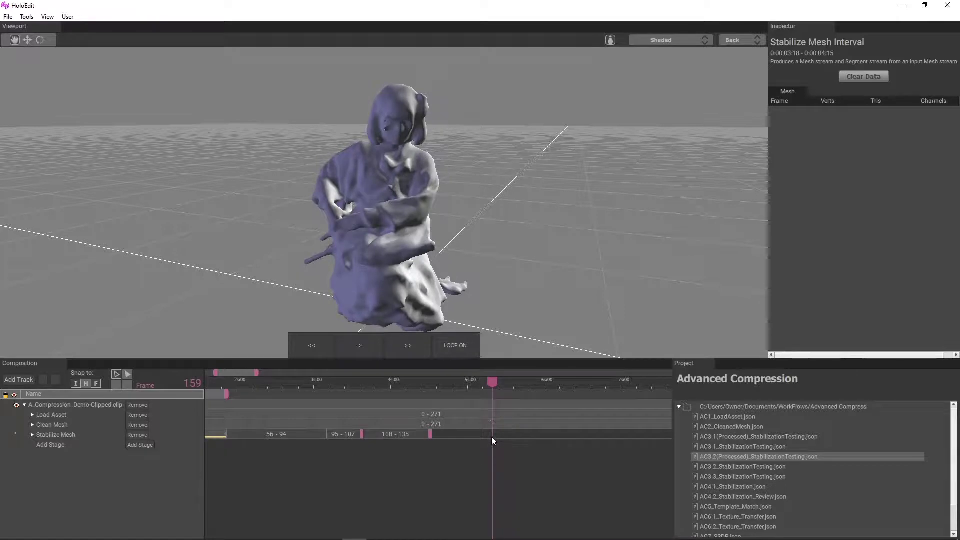
left_click_drag(492, 437, 433, 434)
right_click(435, 435)
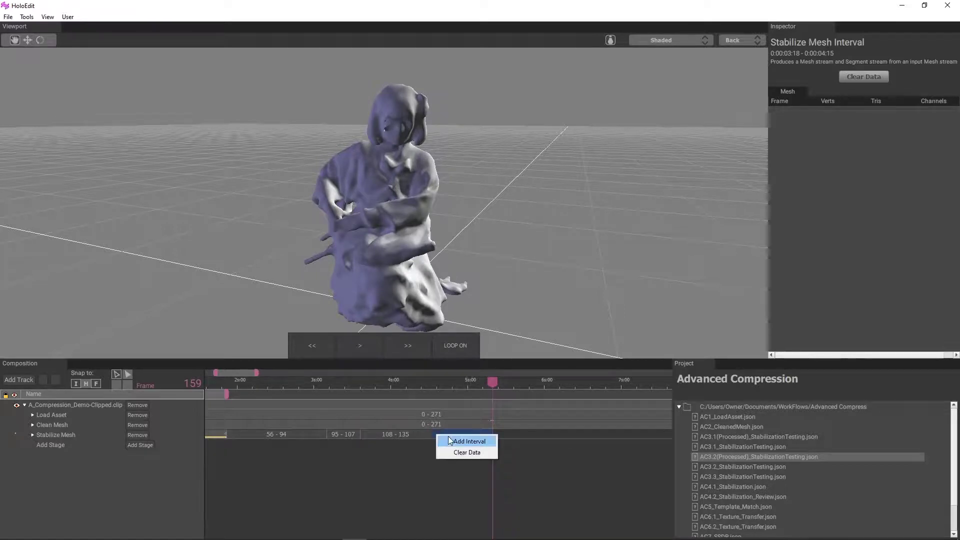
left_click(449, 442)
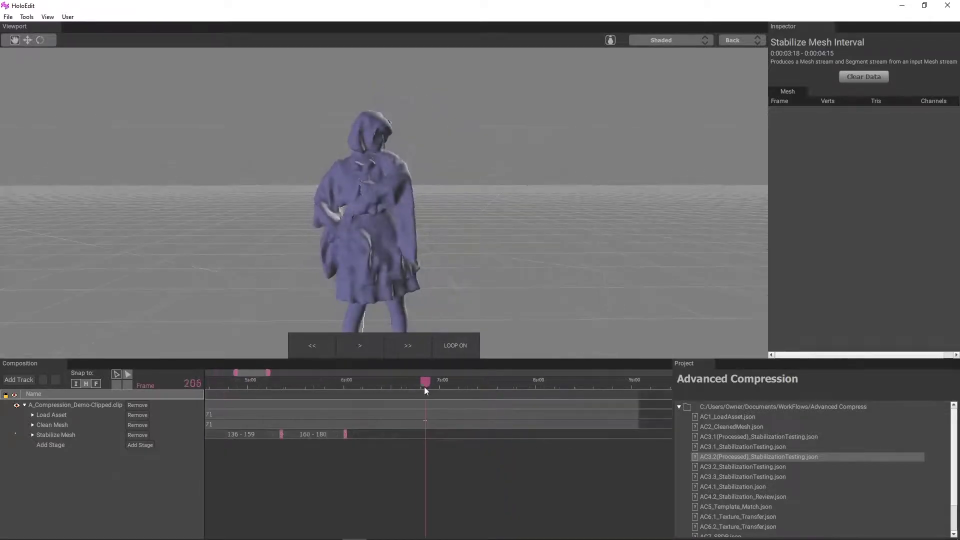
- Inspect the crossed arm around frame 201 and add a Stabilize Mesh interval for frames 181–201
left_click_drag(424, 387, 418, 389)
left_click_drag(405, 320, 380, 377)
scroll(369, 295, "up", 3)
left_click_drag(368, 293, 369, 273)
left_click_drag(417, 383, 413, 386)
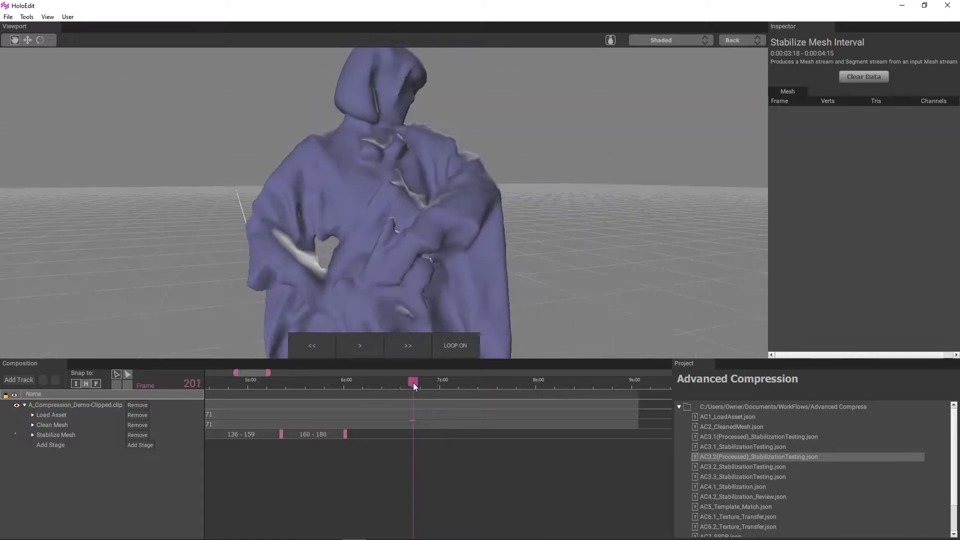
left_click_drag(412, 434, 350, 436)
right_click(351, 437)
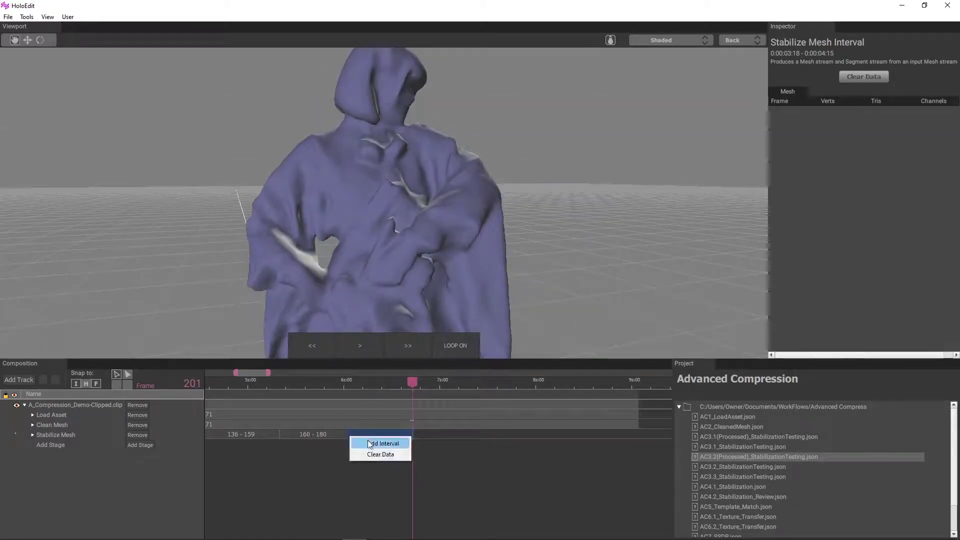
left_click(370, 443)
- Move the playhead to frame 217 and add a Stabilize Mesh interval covering frames 202–217
left_click_drag(413, 383, 435, 381)
scroll(476, 296, "down", 3)
left_click_drag(476, 296, 449, 430)
right_click(422, 437)
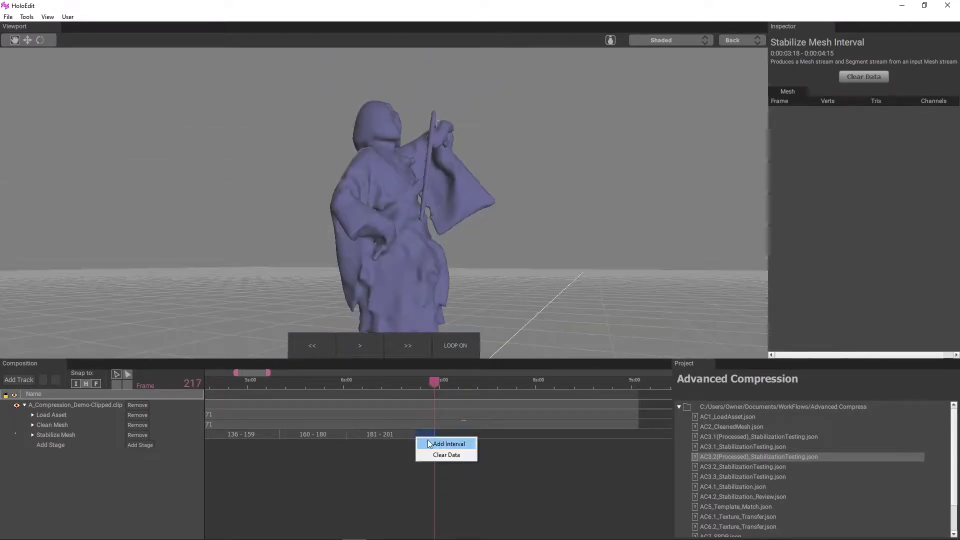
left_click(427, 440)
scroll(463, 407, "up", 2)
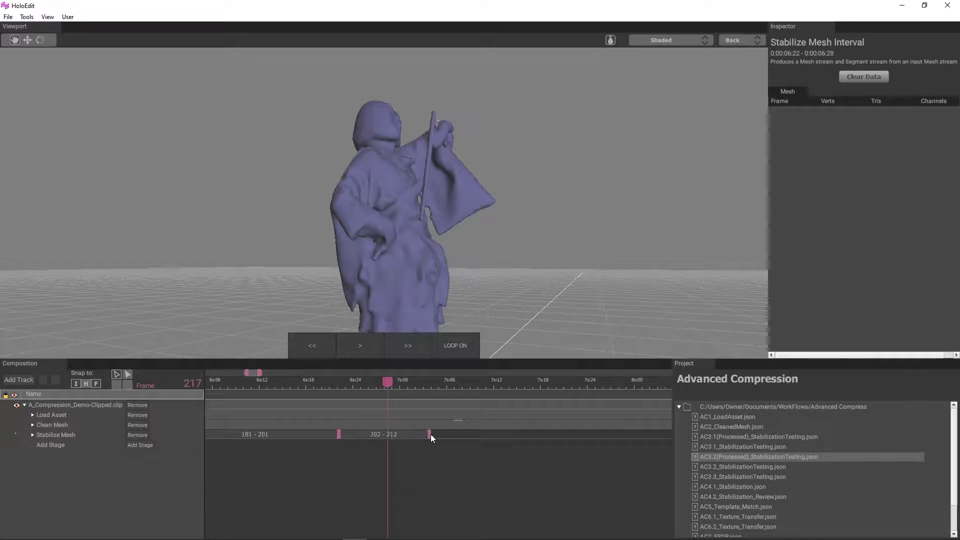
scroll(458, 432, "down", 3)
- Review the figure up to frame 250 and add a Stabilize Mesh interval starting at frame 218 and ending at 250
left_click(455, 384)
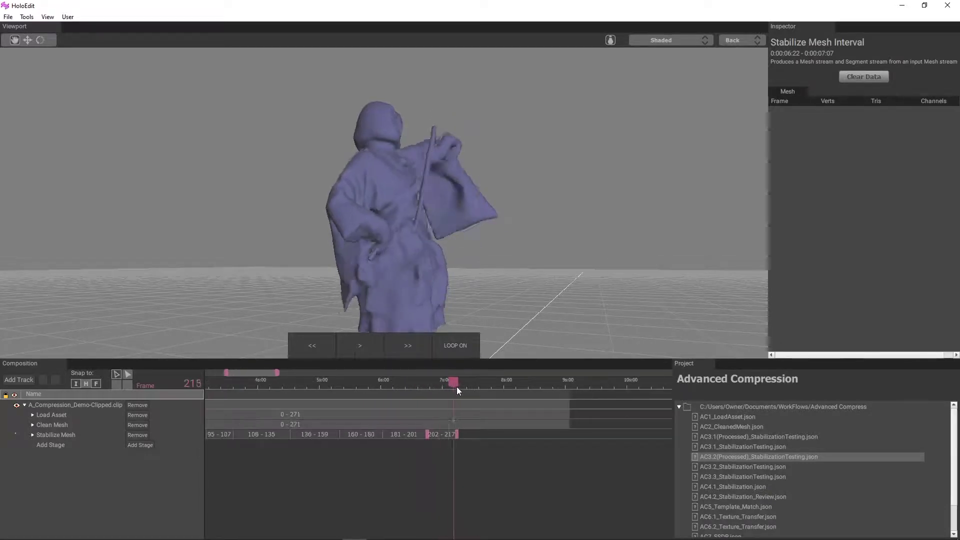
left_click_drag(455, 389, 460, 388)
left_click_drag(468, 296, 482, 407)
left_click_drag(470, 250, 526, 305)
left_click_drag(484, 384, 526, 391)
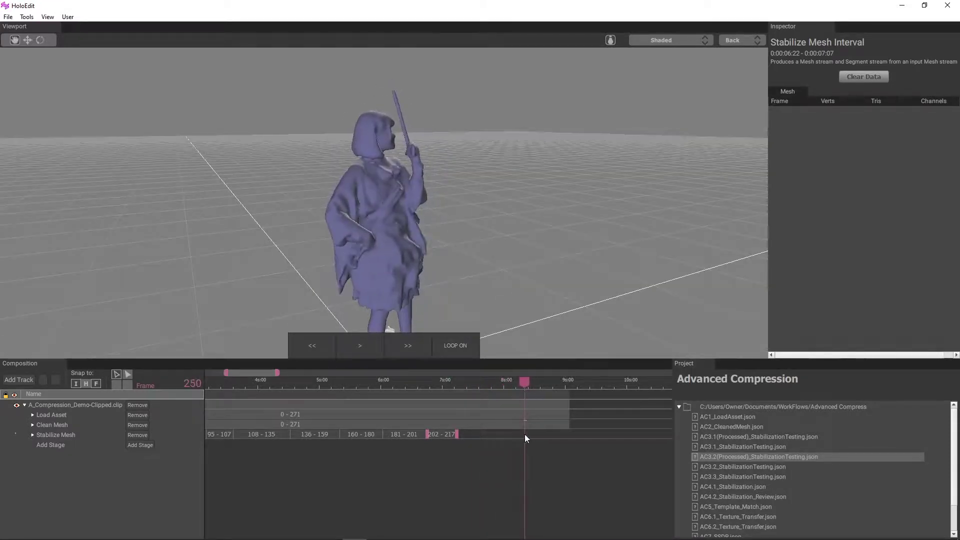
left_click_drag(524, 434, 461, 442)
right_click(474, 436)
left_click(487, 441)
scroll(529, 437, "up", 3)
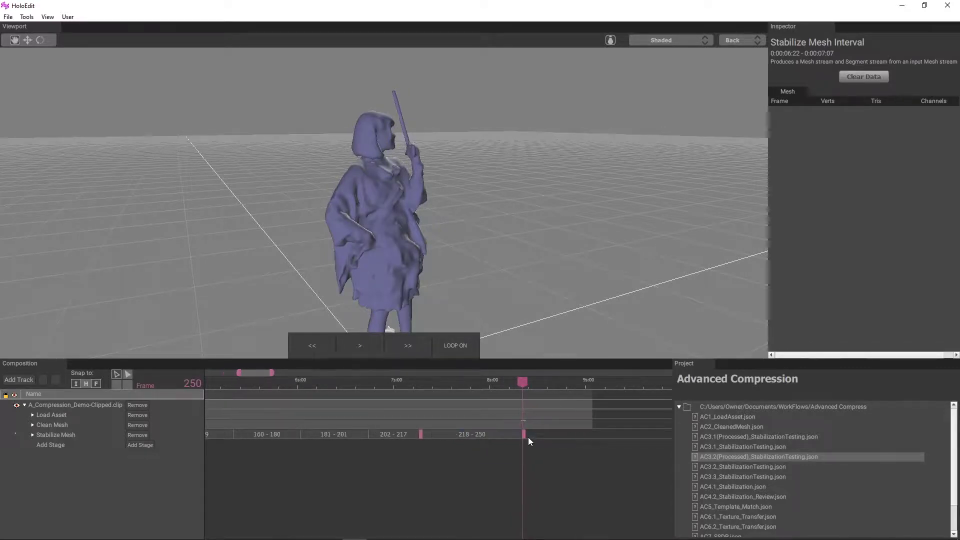
- Extend the 218–250 interval to frame 251 and add the last Stabilize Mesh interval for frames 252–271
left_click_drag(528, 436, 589, 437)
right_click(589, 437)
left_click(592, 440)
- Examine the figure from frame 242 to 265, then review all Stabilize Mesh intervals across the full timeline
left_click_drag(530, 384, 497, 383)
middle_click_drag(515, 251, 468, 263)
scroll(473, 254, "up", 3)
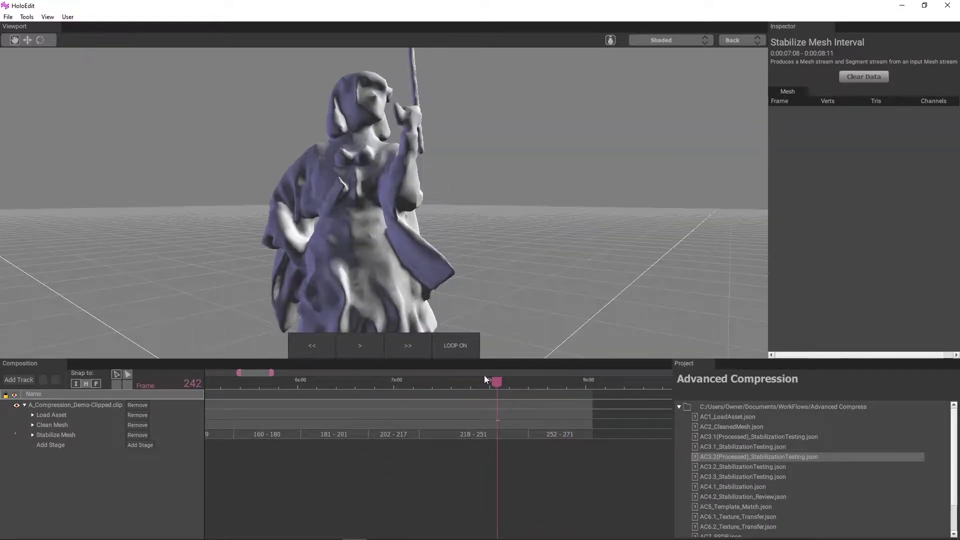
left_click_drag(484, 380, 572, 386)
scroll(478, 292, "down", 5)
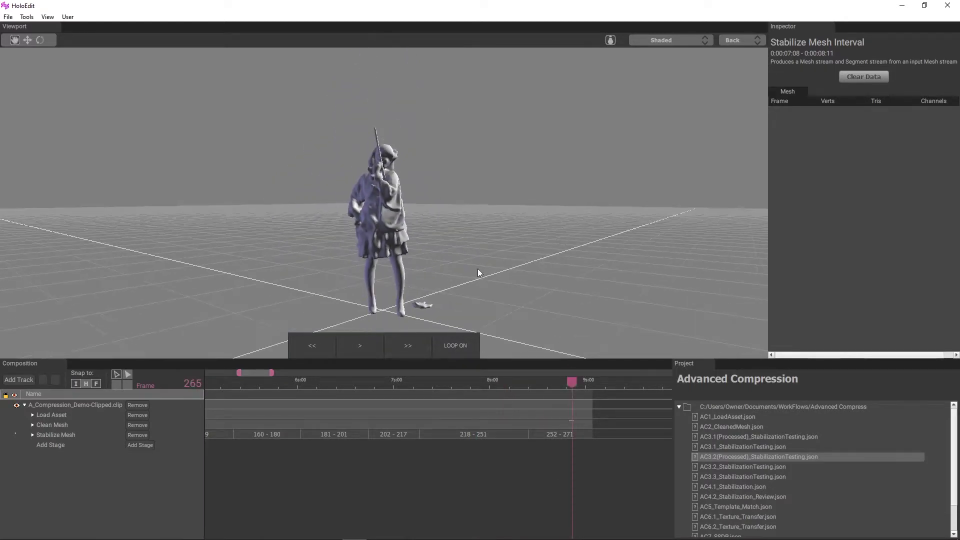
middle_click_drag(478, 272, 423, 263)
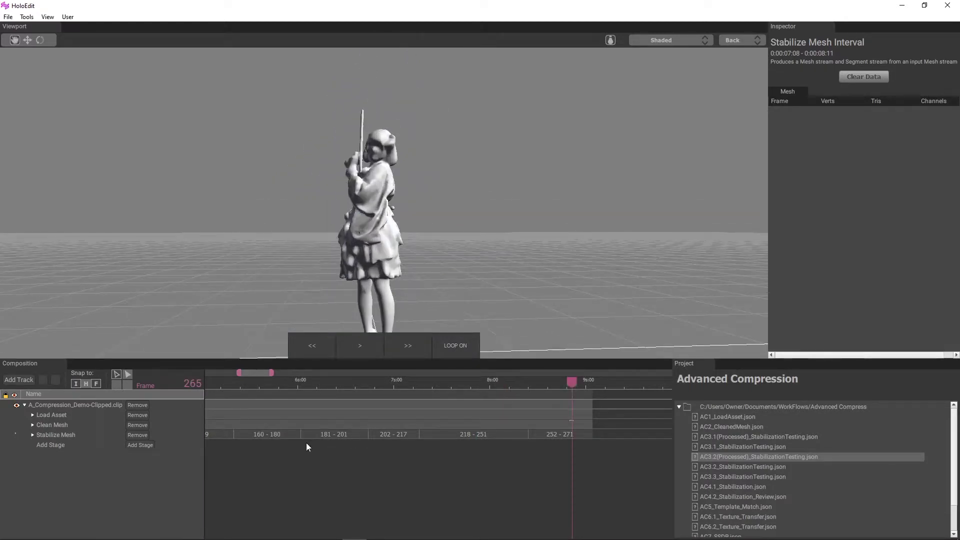
scroll(300, 450, "down", 5)
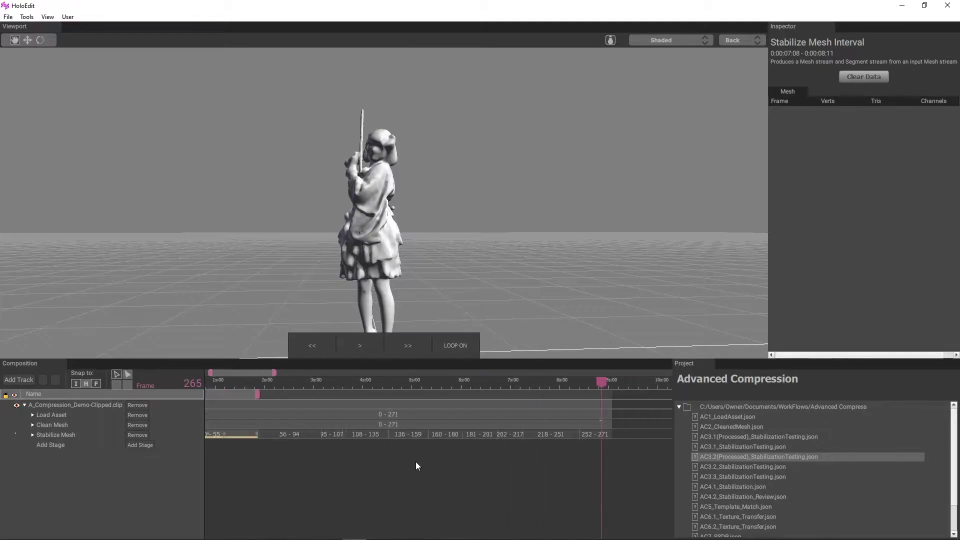
scroll(392, 449, "down", 3)
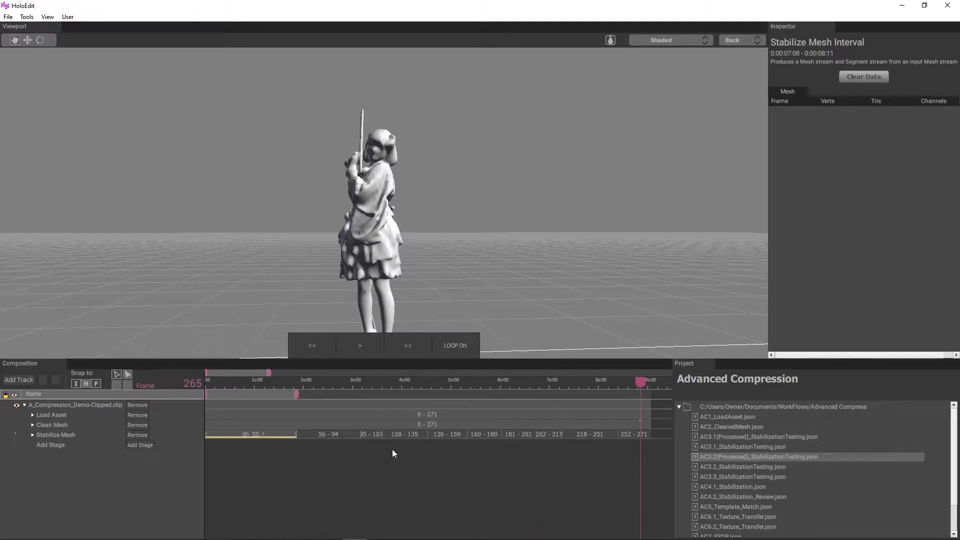
- Clear the generated data from the Stabilize Mesh interval for frames 0–55
left_click(254, 435)
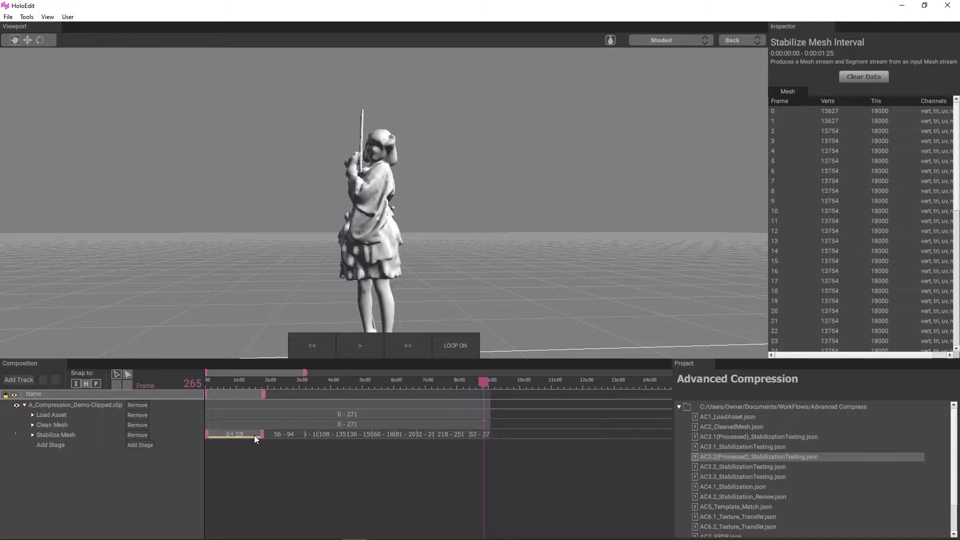
right_click(255, 436)
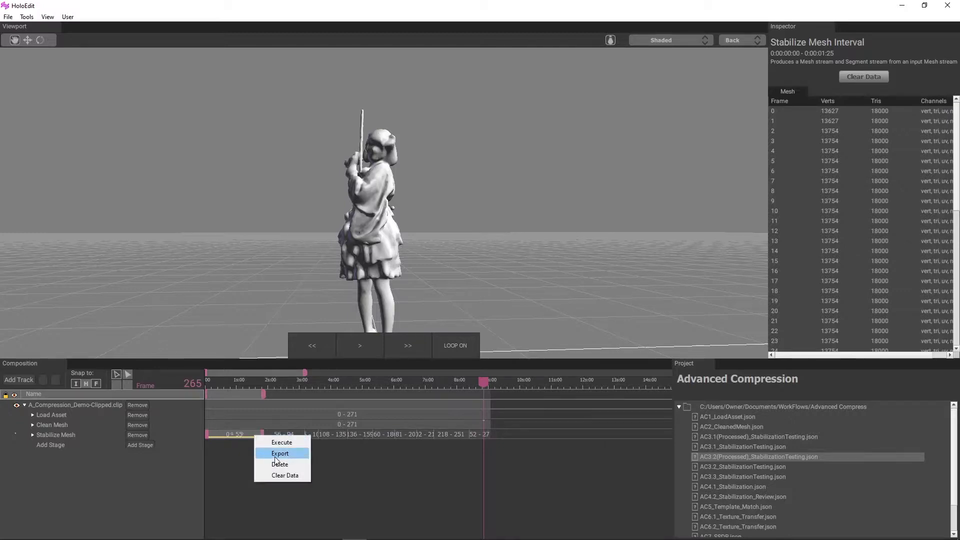
left_click(298, 475)
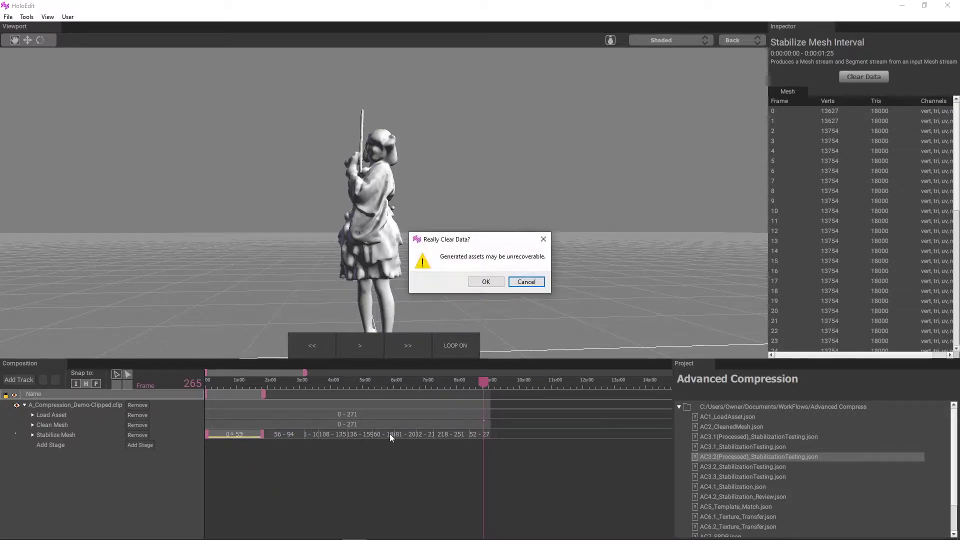
left_click(483, 284)
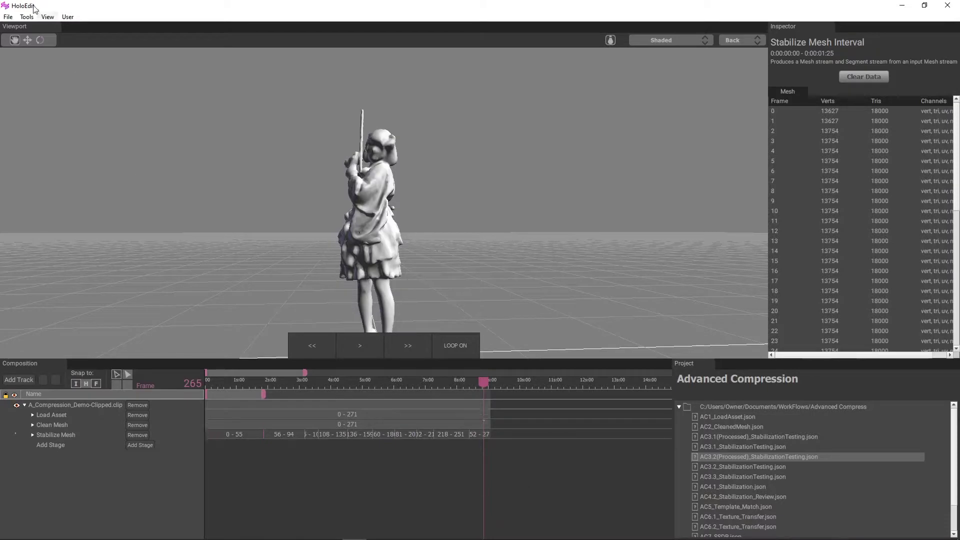
left_click(8, 17)
left_click(62, 53)
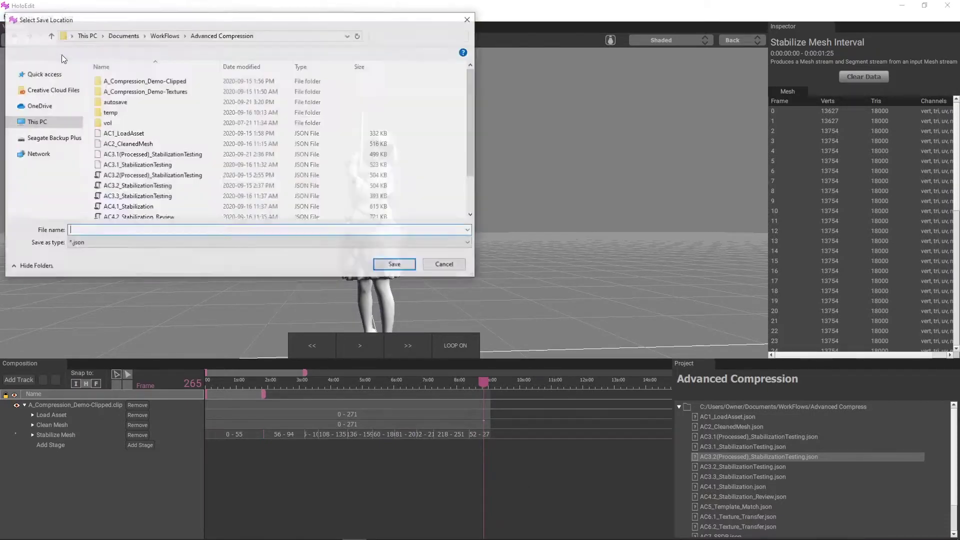
scroll(131, 136, "down", 2)
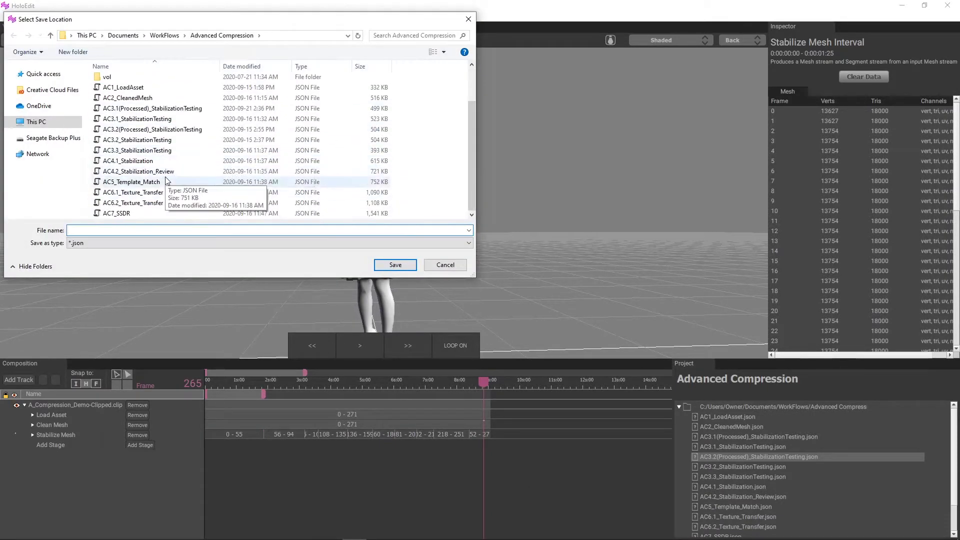
left_click(144, 165)
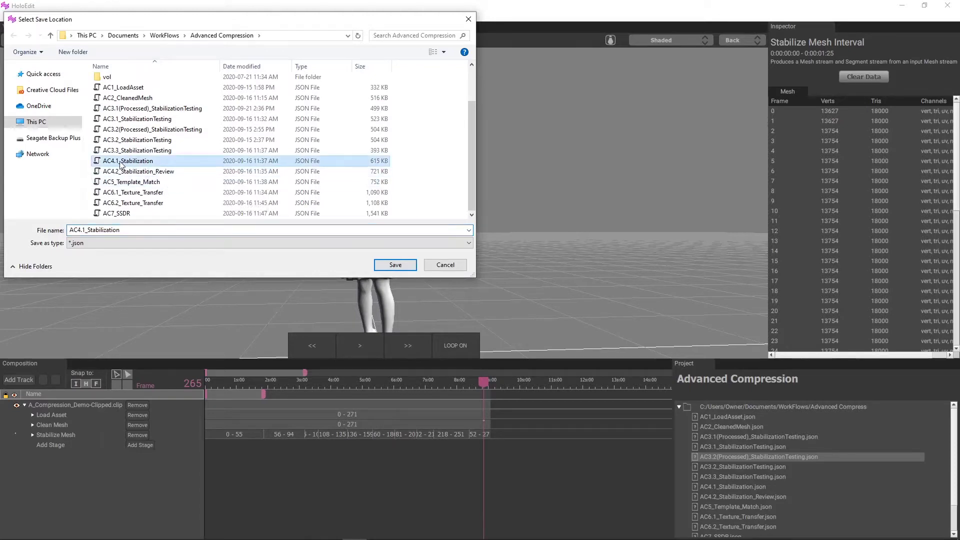
left_click(446, 265)
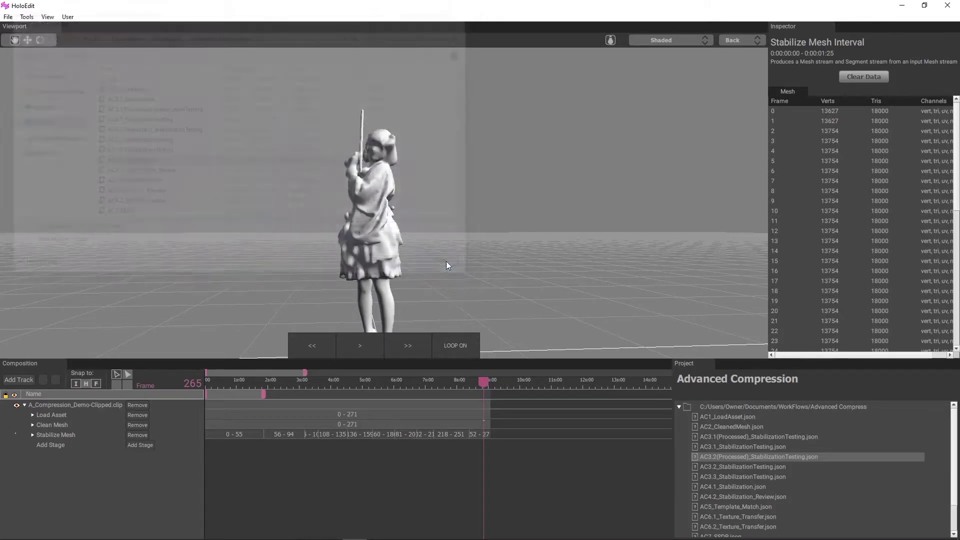
- Select all Stabilize Mesh intervals from frame 0 to 271 and execute them together
left_click_drag(494, 466, 240, 434)
right_click(240, 434)
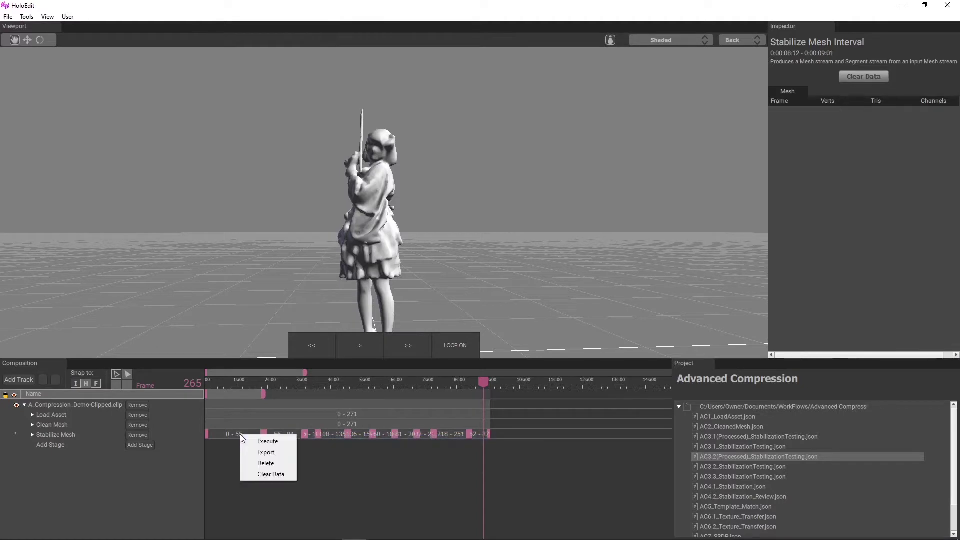
left_click(292, 445)
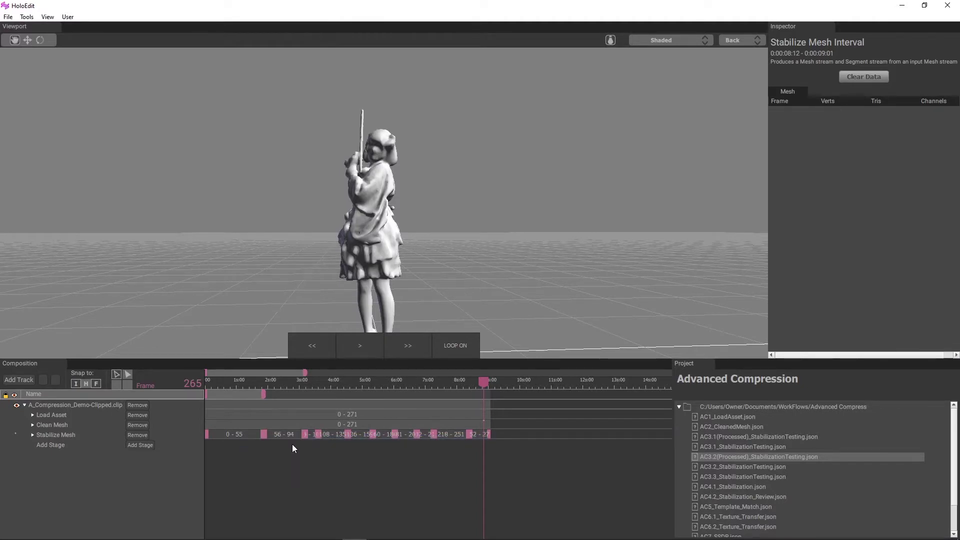